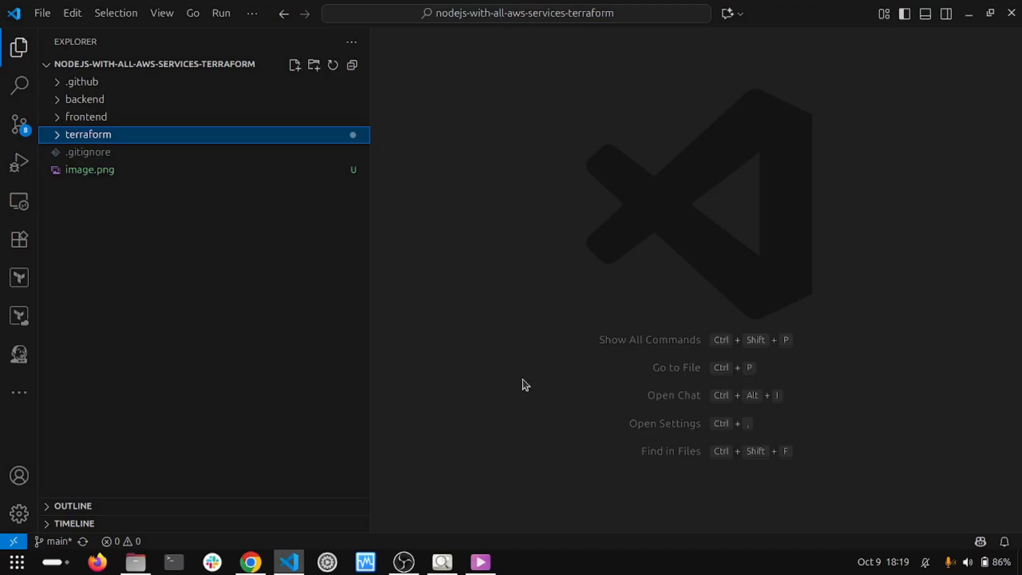
Open vpc.tf from the terraform folder and scroll through its VPC and subnet definitions
left_click(95, 137)
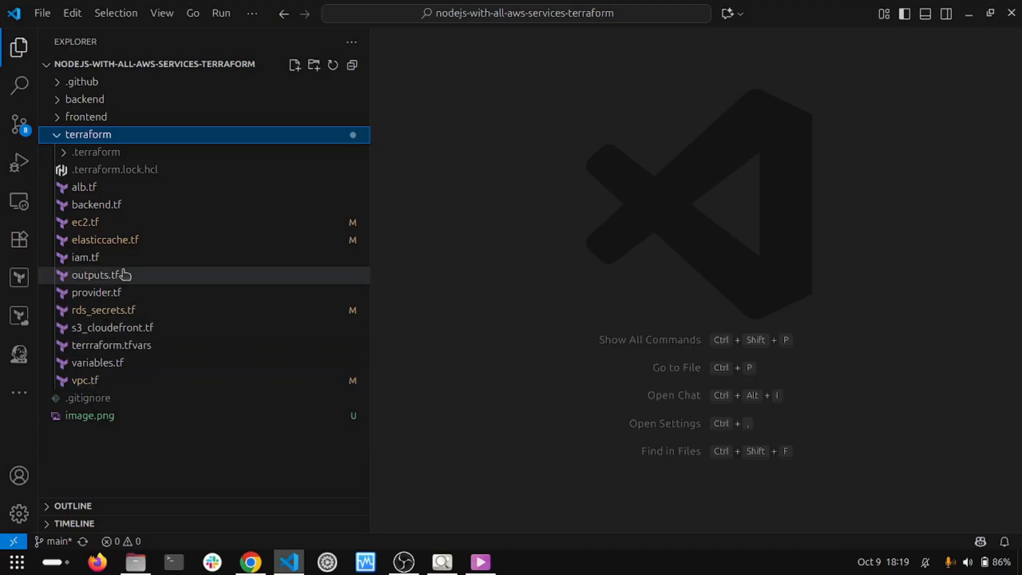
left_click(87, 383)
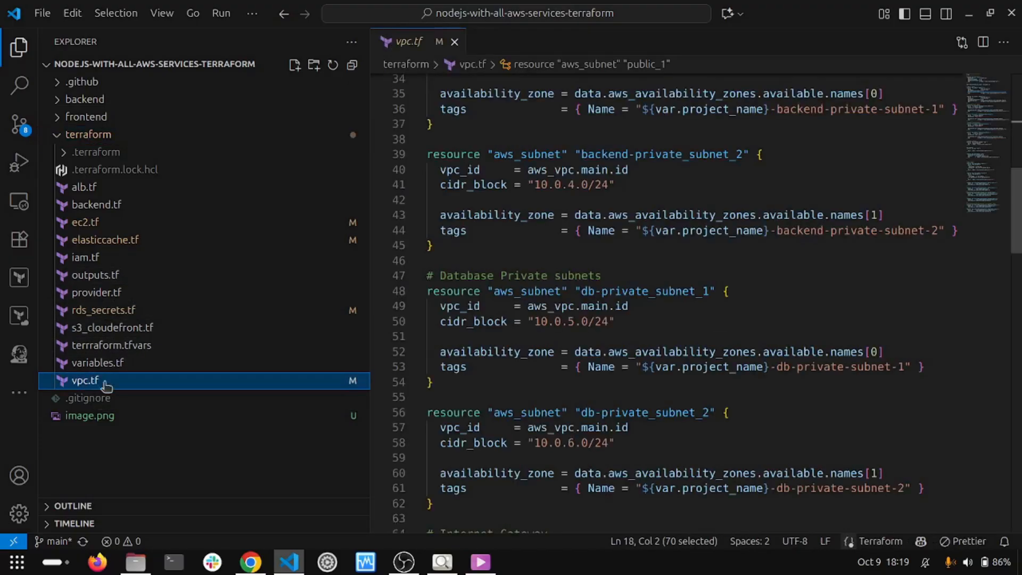
scroll(1018, 211, "up", 10)
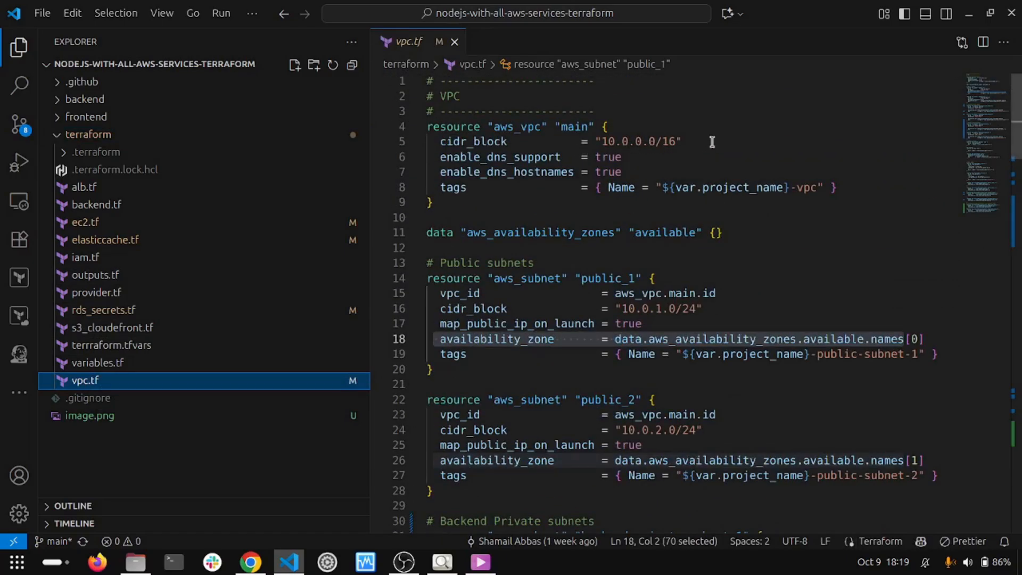
scroll(713, 145, "down", 3)
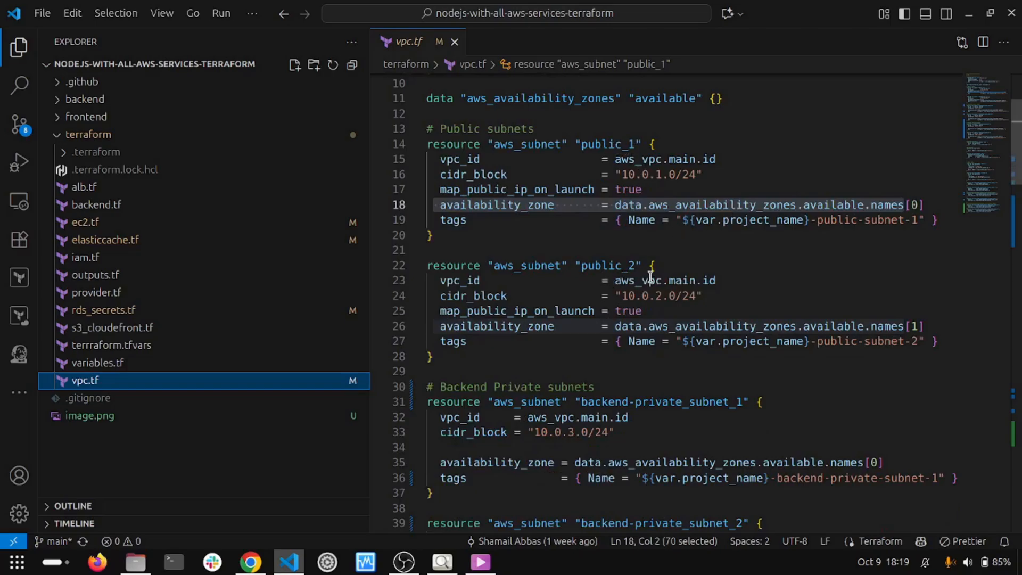
scroll(651, 277, "down", 2)
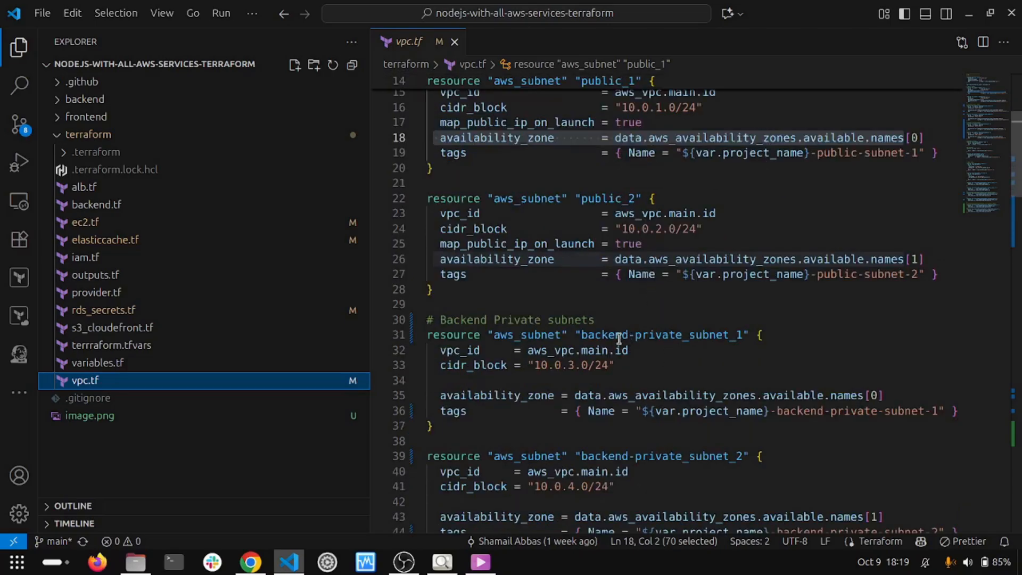
scroll(711, 339, "down", 2)
scroll(712, 339, "down", 2)
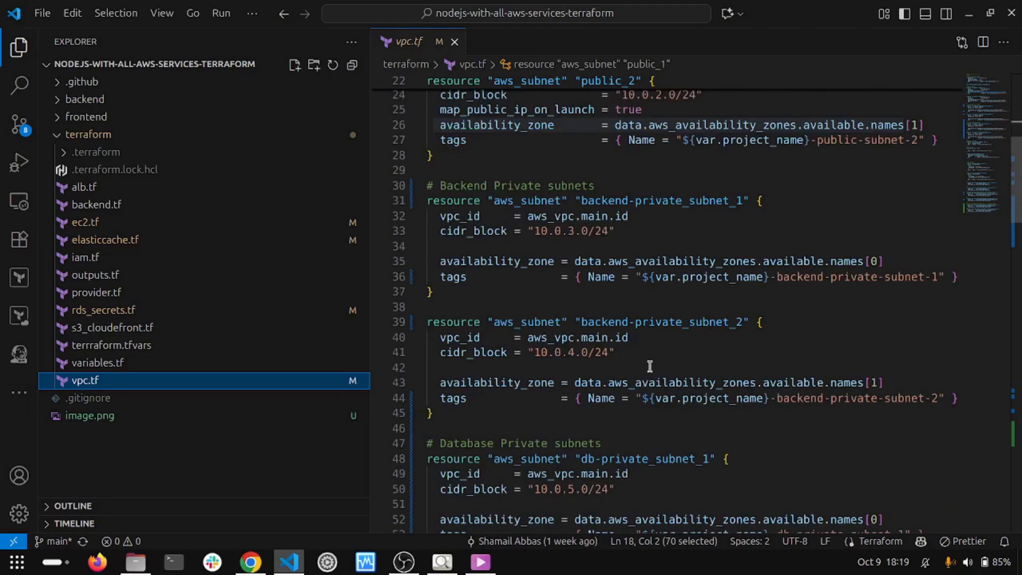
scroll(714, 332, "down", 3)
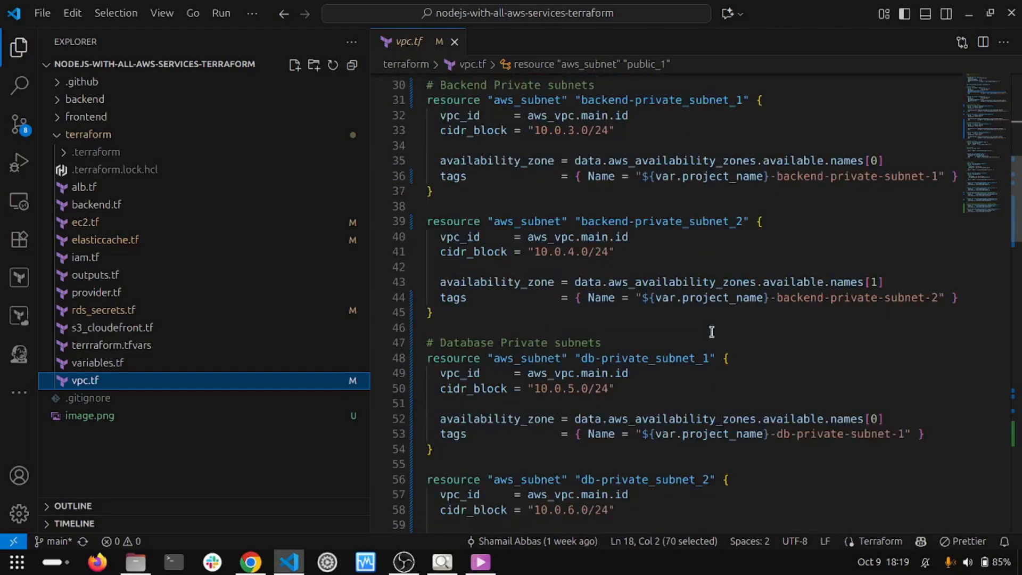
scroll(712, 332, "down", 3)
scroll(679, 297, "down", 2)
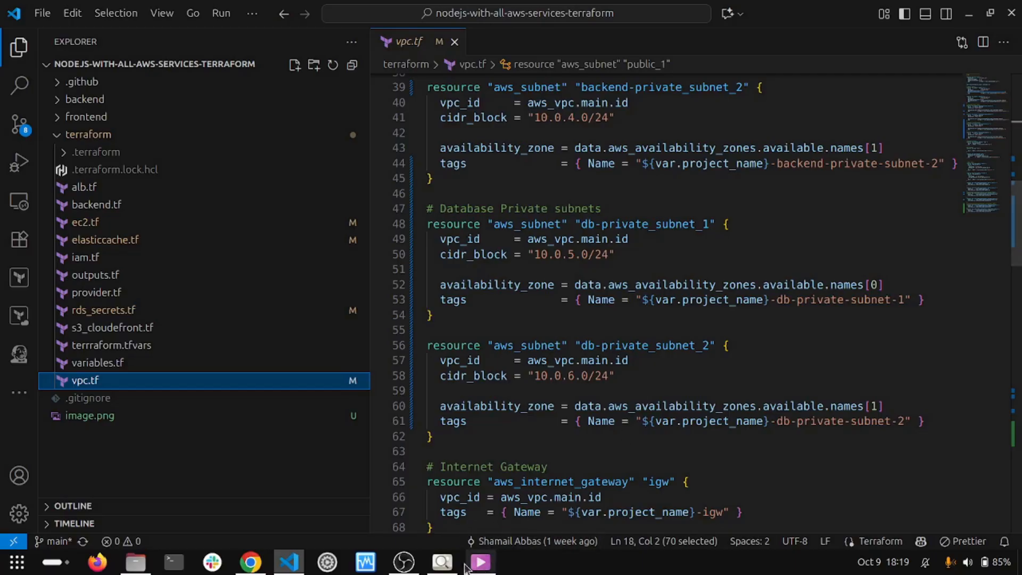
Compare with the architecture diagram, then review the NAT gateway and public/private route tables
left_click(442, 562)
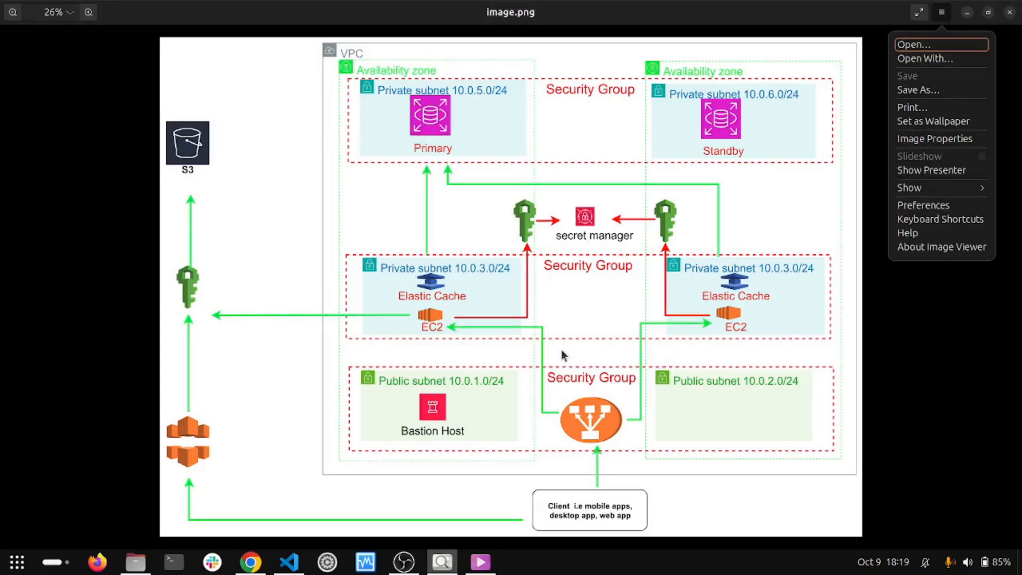
left_click(288, 563)
scroll(637, 272, "down", 3)
scroll(637, 272, "down", 10)
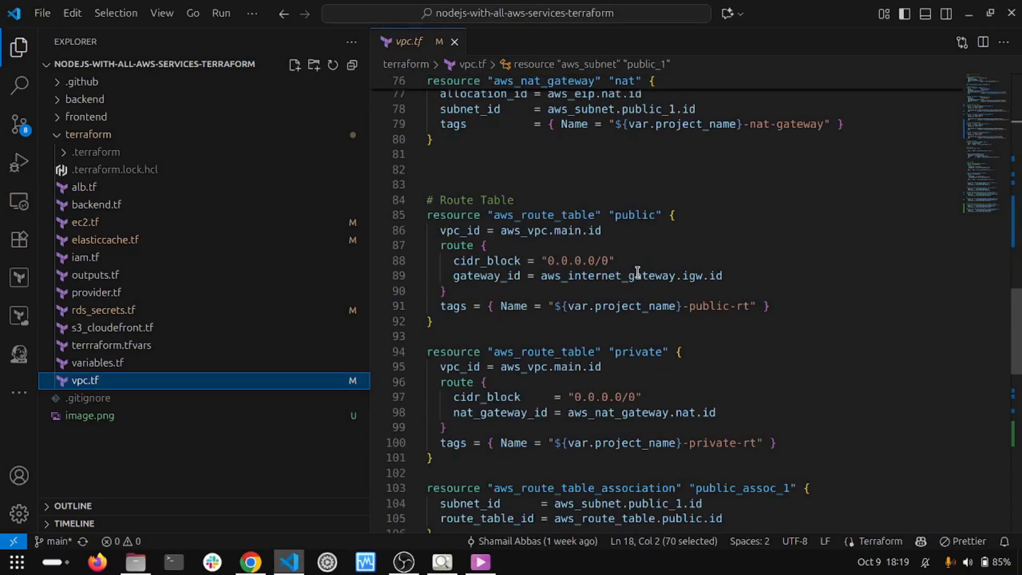
scroll(637, 272, "down", 5)
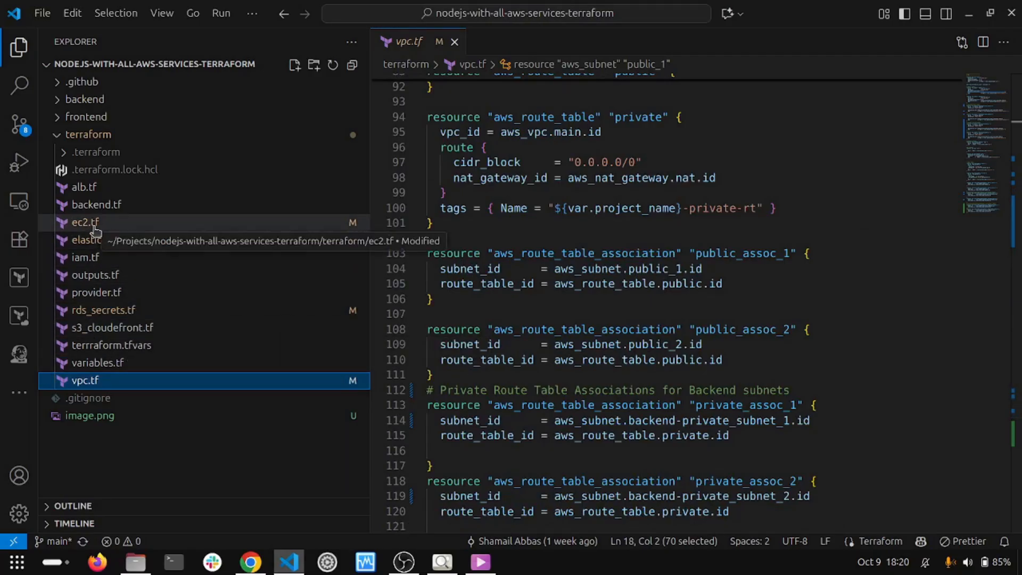
Open s3_cloudfront.tf and compare it against the architecture diagram
left_click(101, 328)
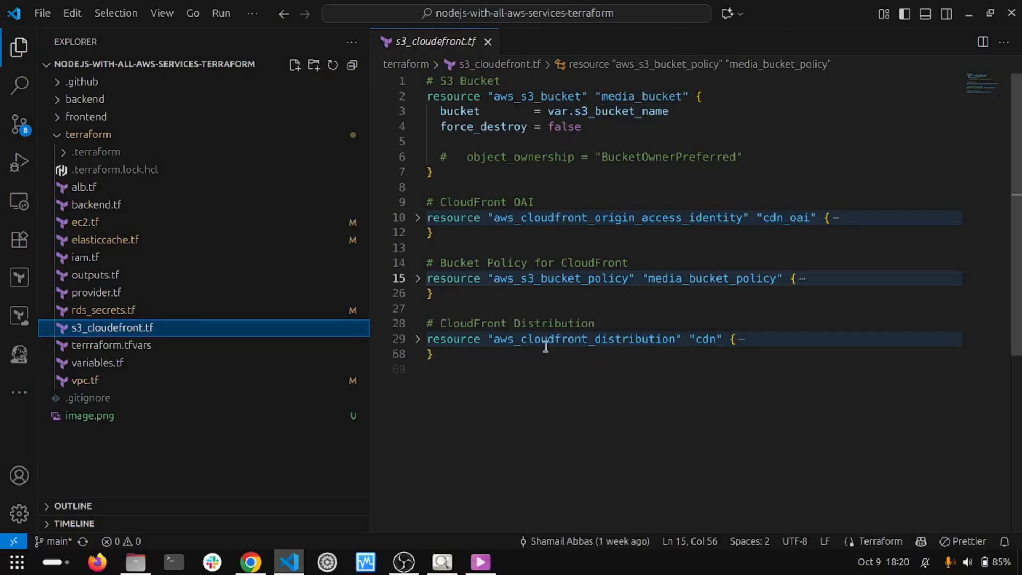
mouse_move(442, 560)
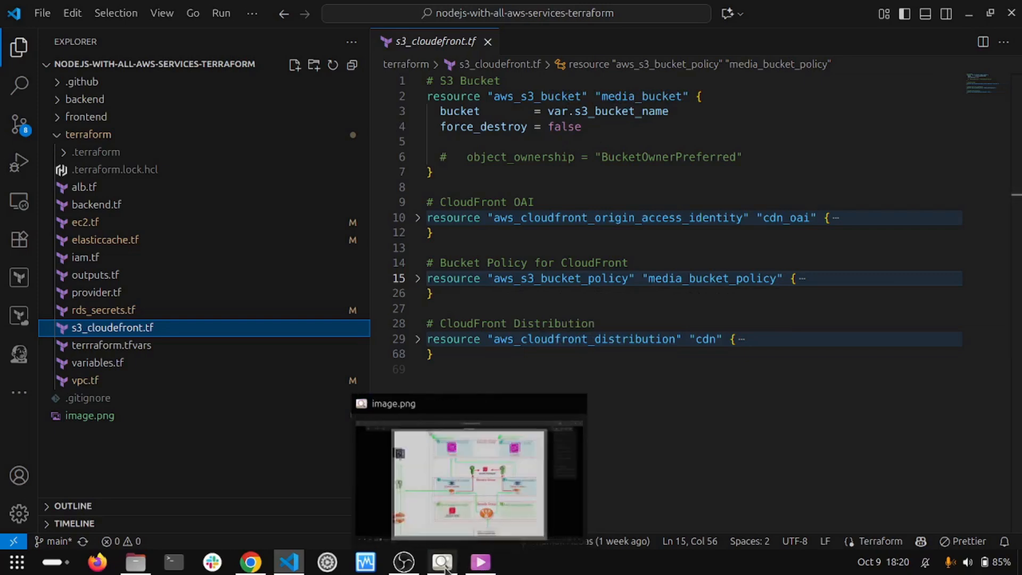
left_click(345, 496)
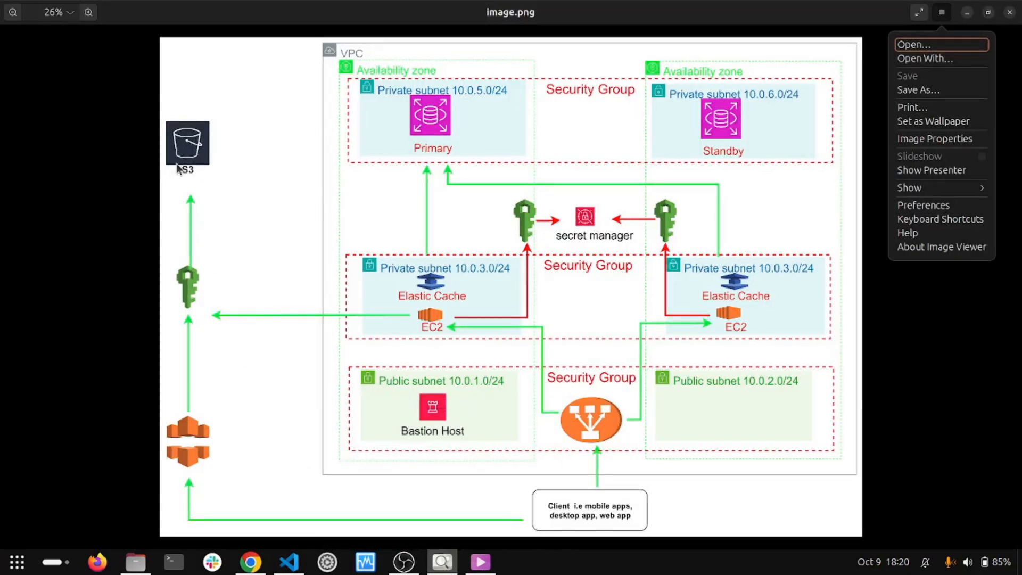
left_click(289, 561)
Expand and refold the aws_cloudfront_distribution block, then unfold the media_bucket_policy block
left_click(418, 339)
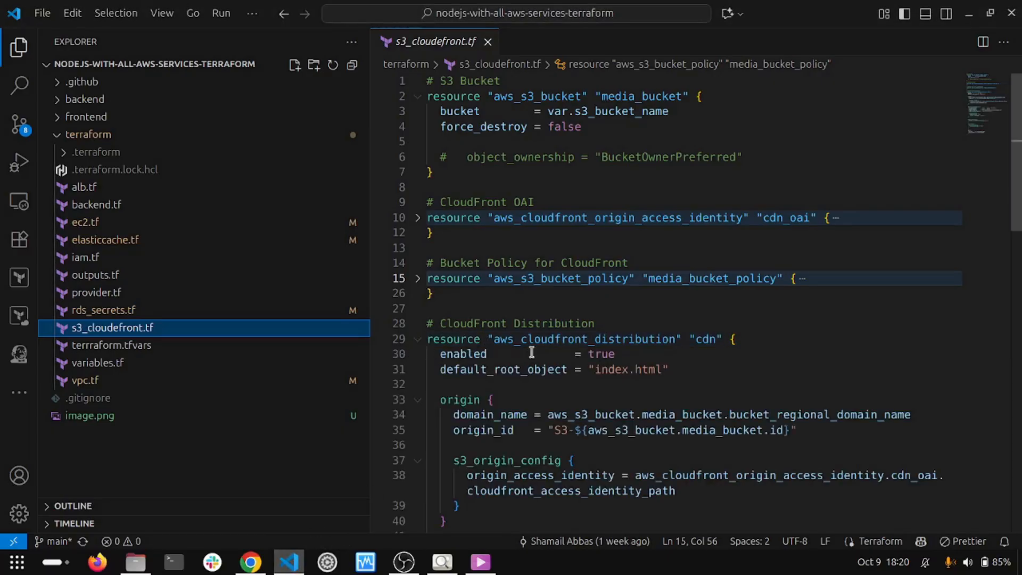
scroll(604, 358, "down", 1)
scroll(604, 358, "down", 3)
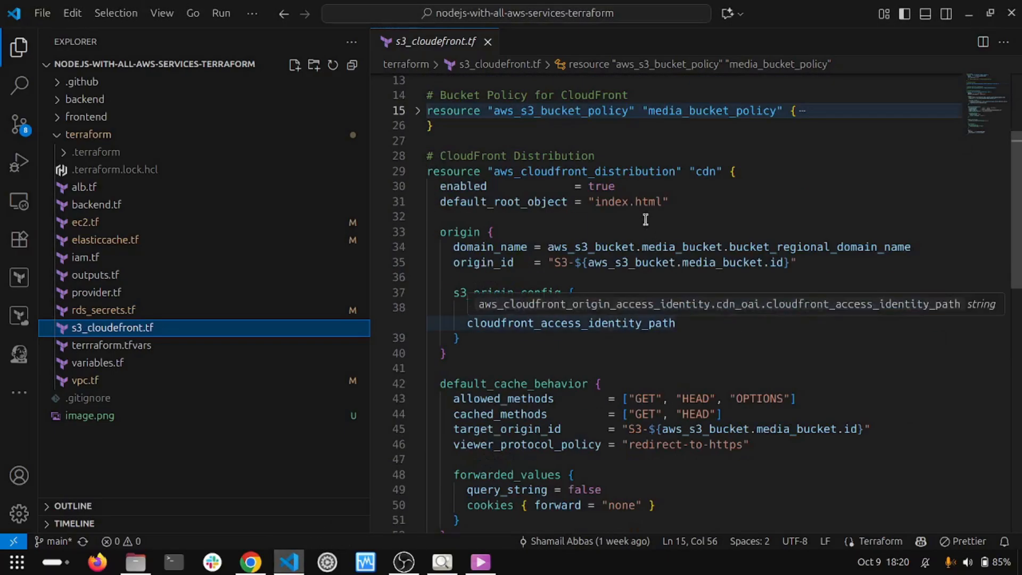
scroll(617, 282, "up", 2)
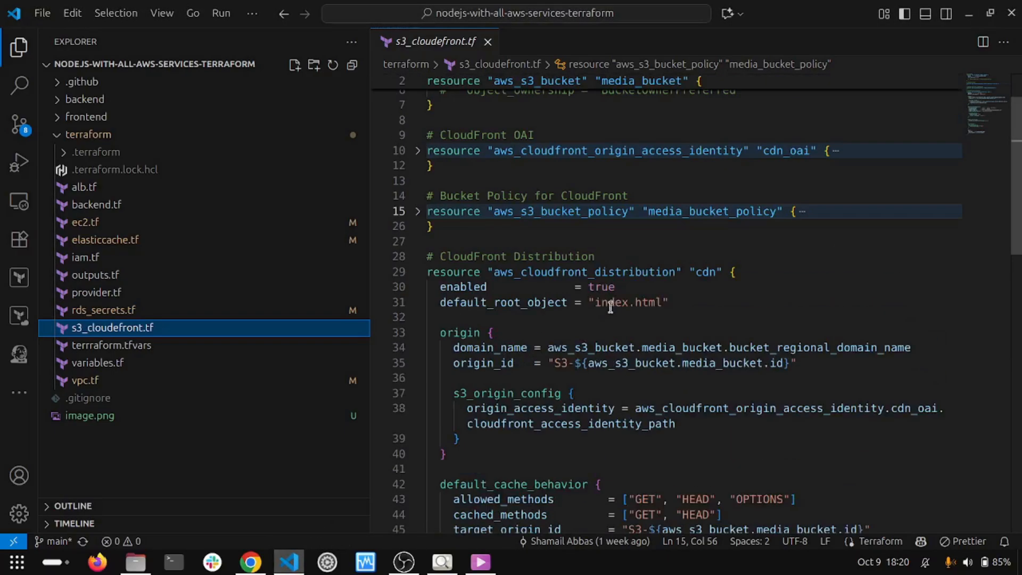
left_click(417, 272)
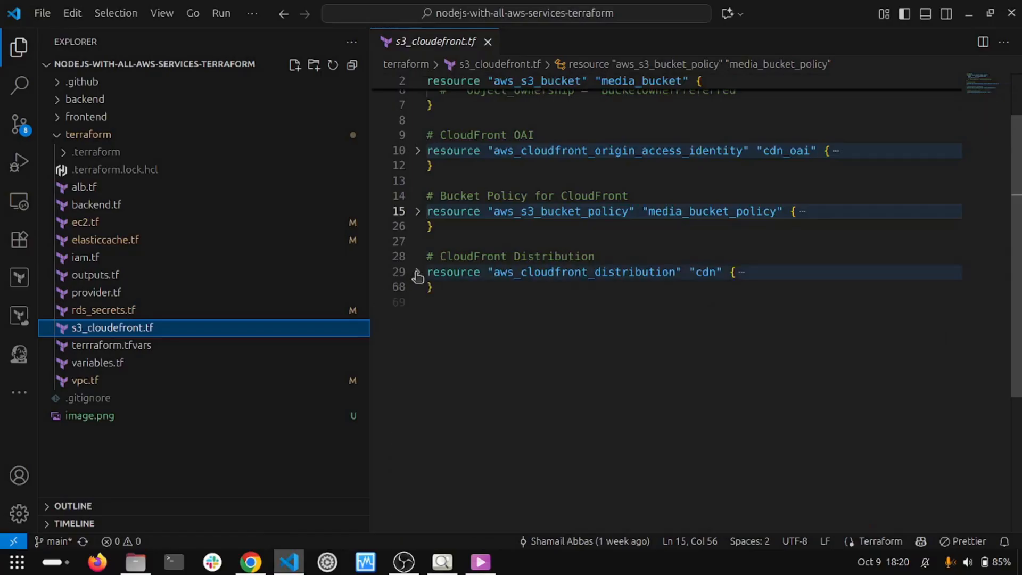
left_click(418, 211)
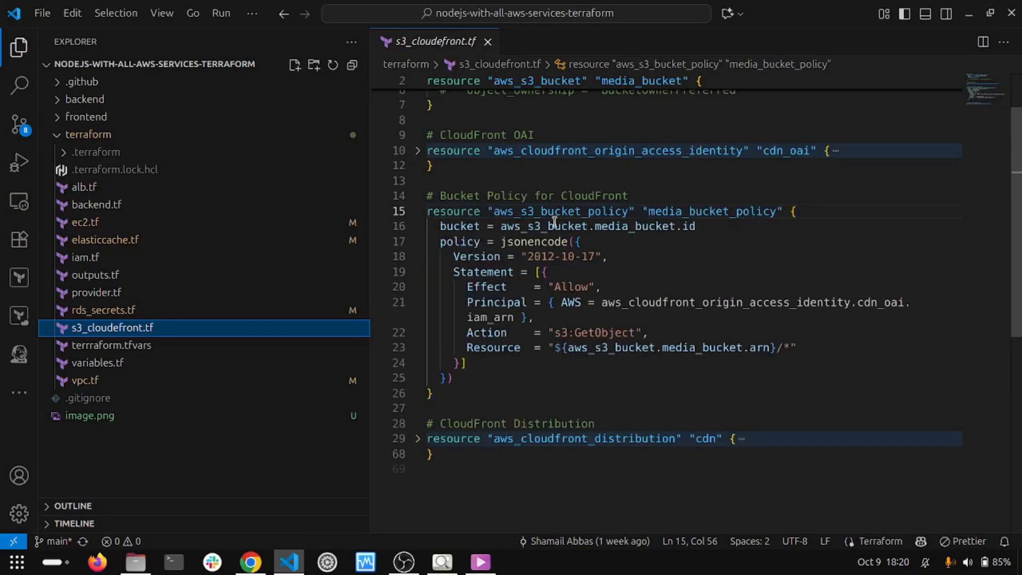
left_click(442, 562)
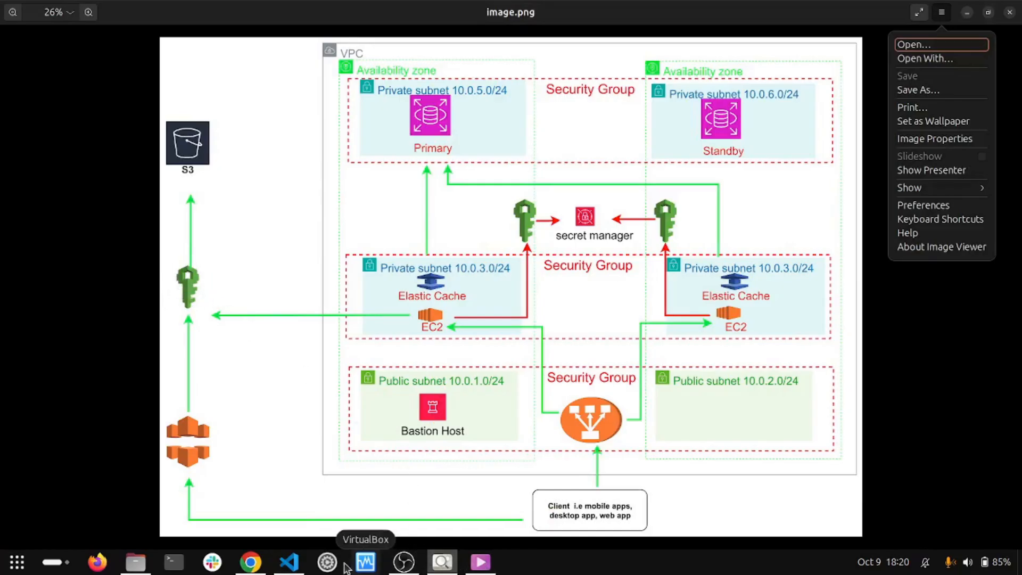
left_click(289, 562)
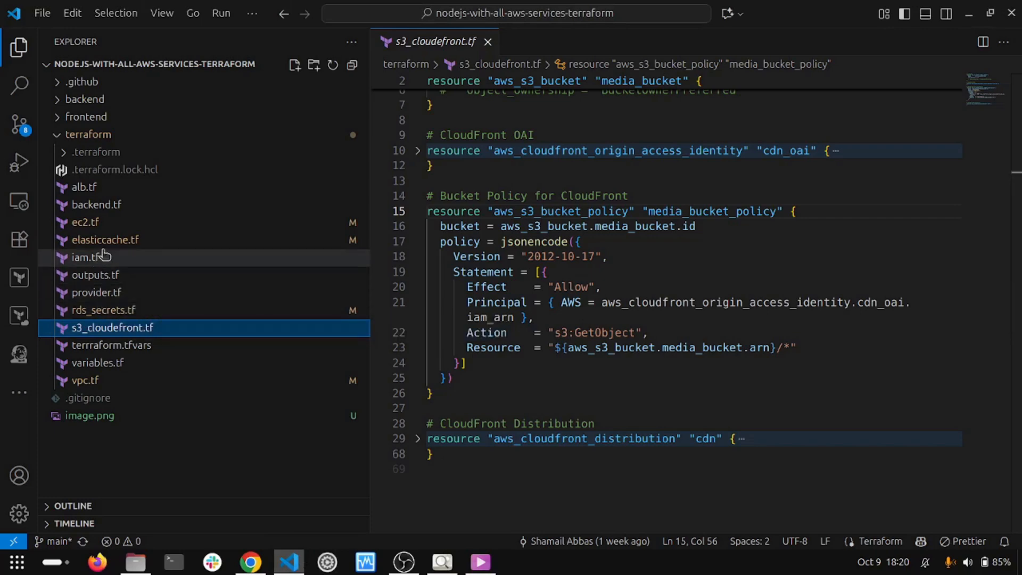
left_click(91, 224)
left_click_drag(1016, 355, 1015, 104)
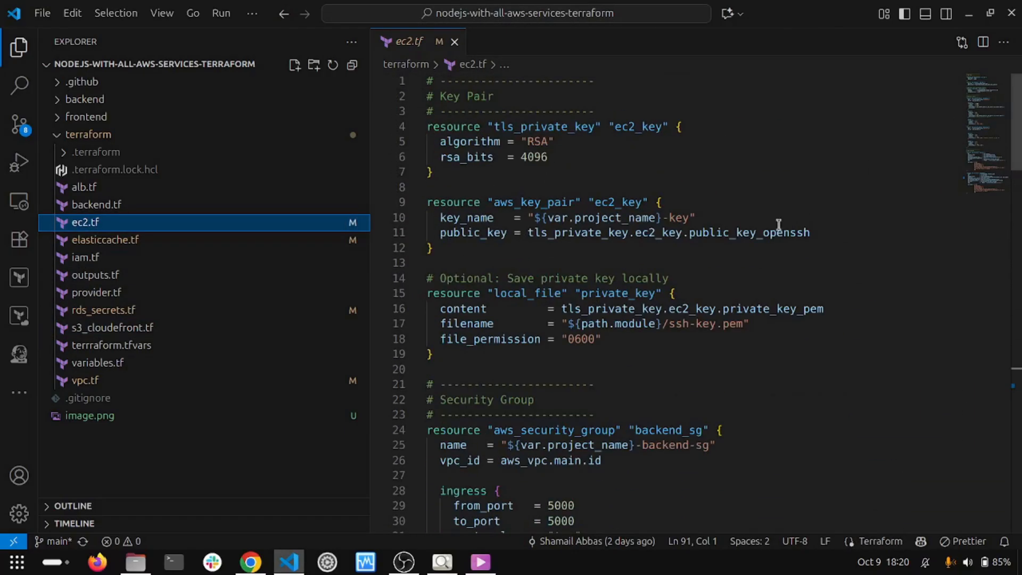
scroll(756, 186, "down", 2)
scroll(755, 227, "down", 10)
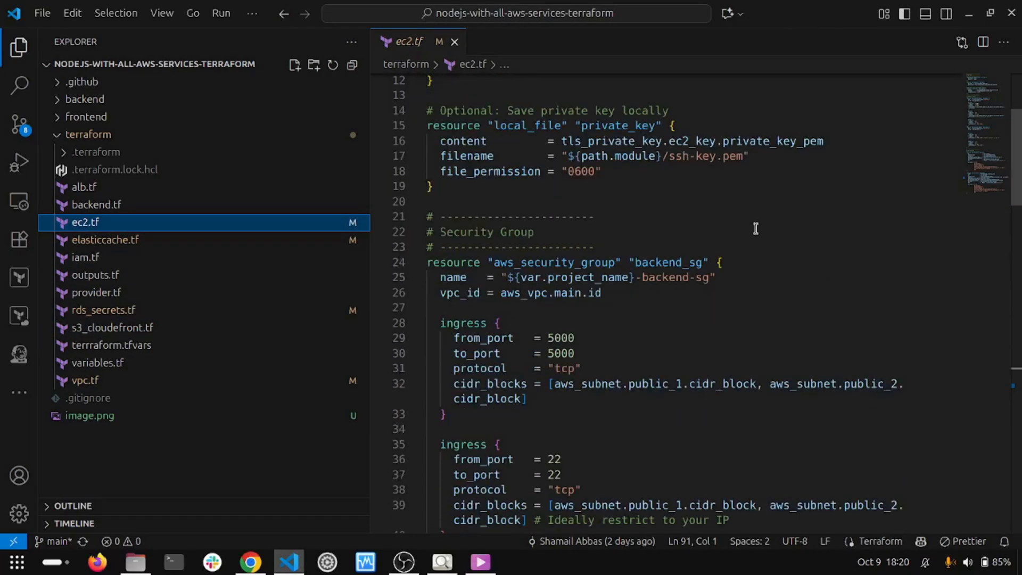
left_click_drag(1019, 239, 1018, 319)
scroll(613, 315, "down", 2)
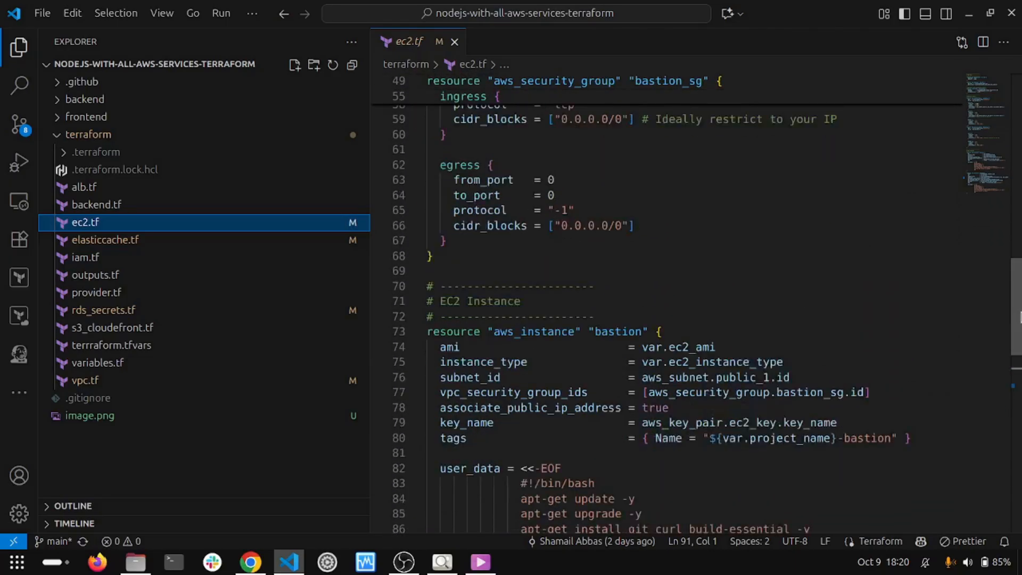
scroll(682, 286, "down", 2)
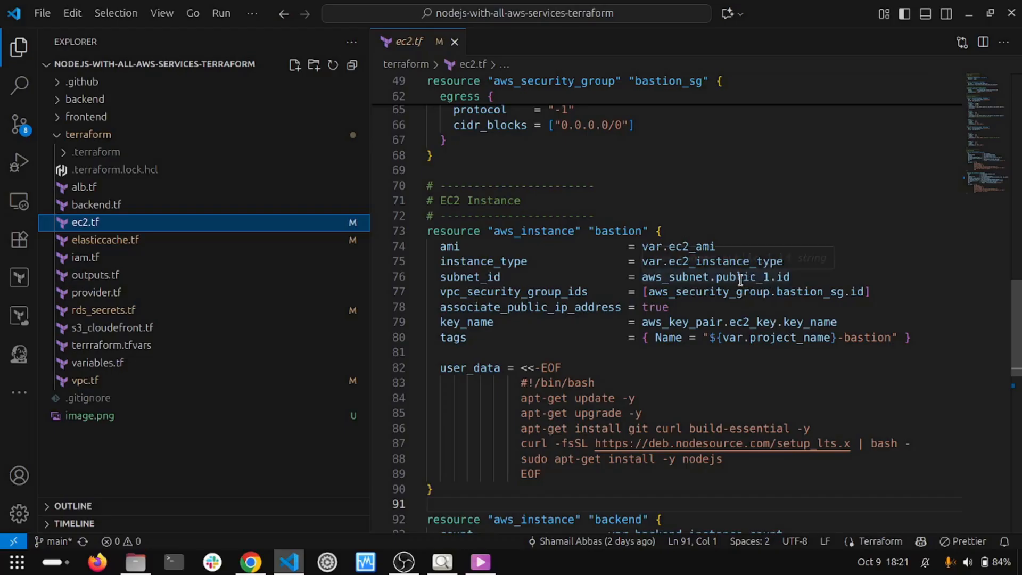
scroll(741, 280, "down", 2)
scroll(726, 279, "down", 4)
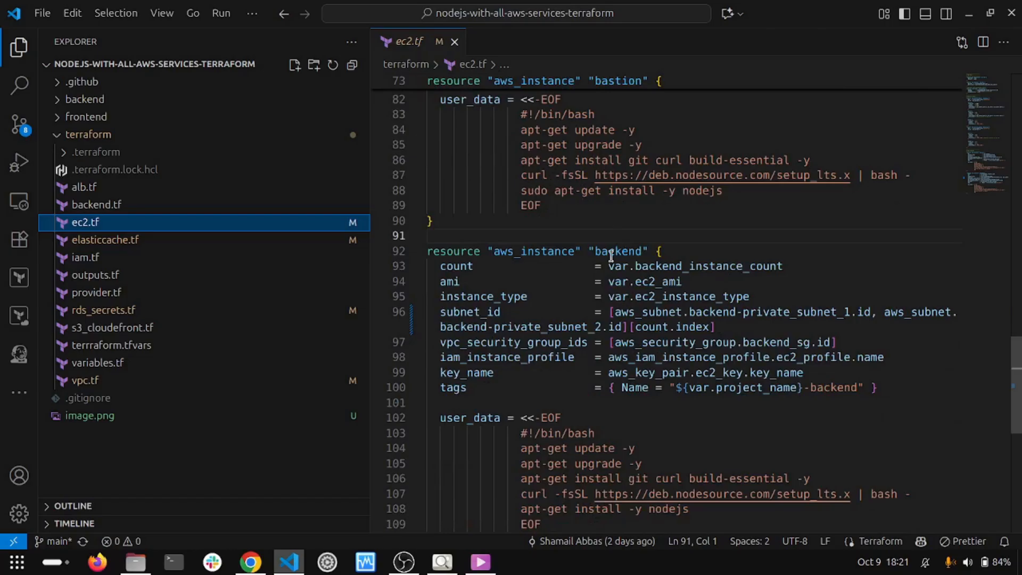
mouse_move(611, 254)
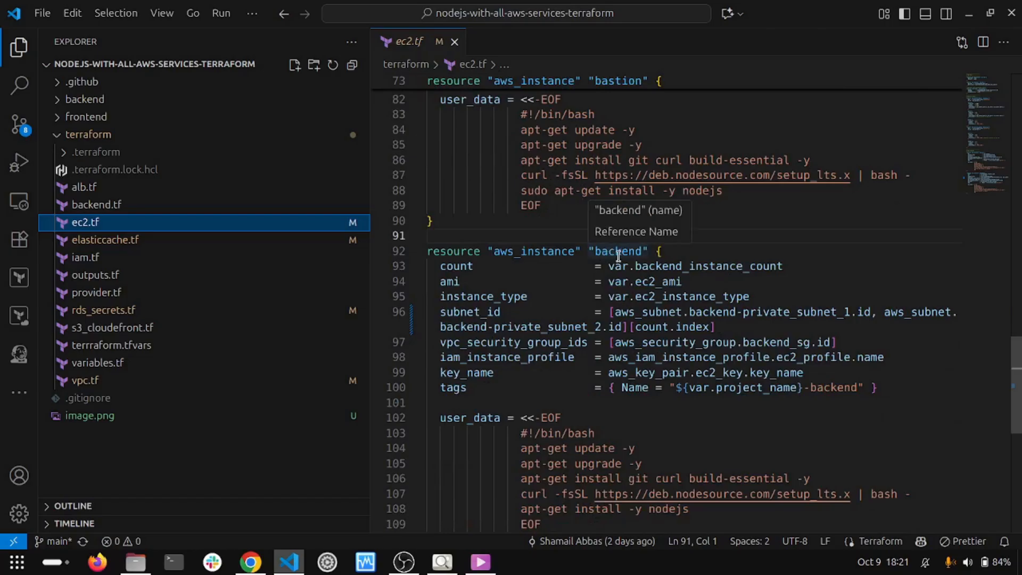
scroll(617, 277, "down", 1)
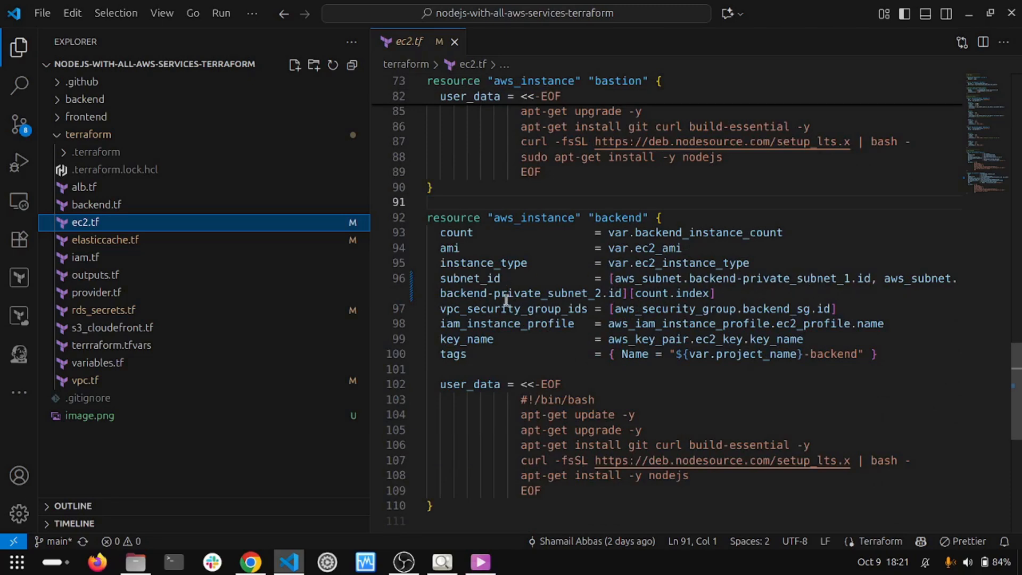
scroll(725, 254, "down", 2)
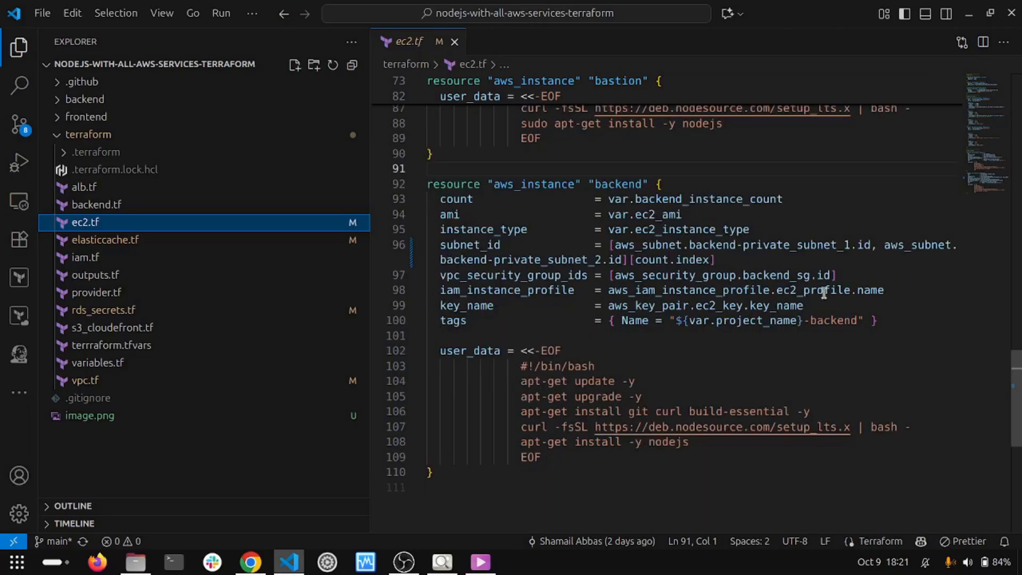
scroll(733, 314, "up", 2)
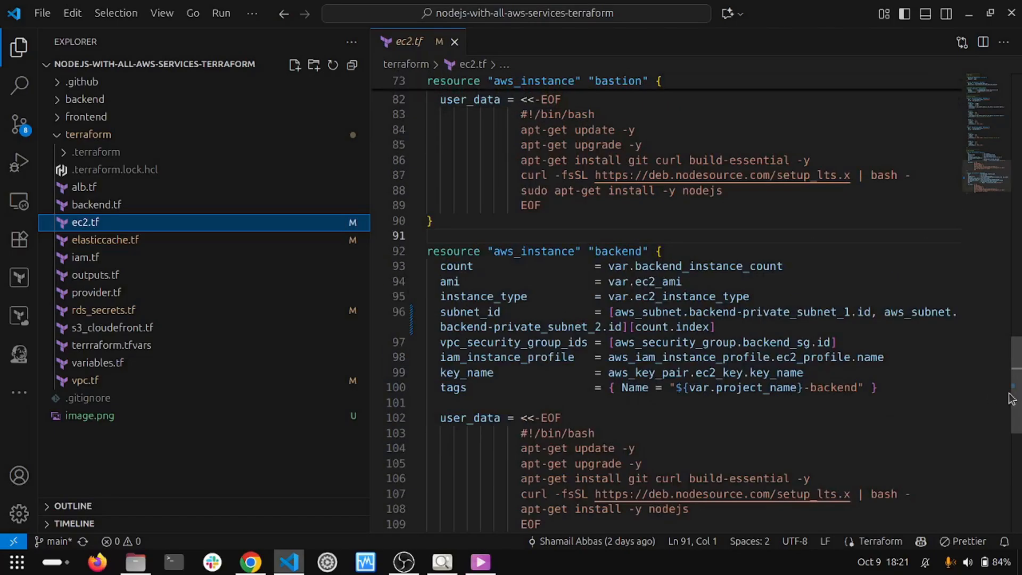
left_click_drag(1015, 397, 1018, 248)
scroll(835, 283, "up", 6)
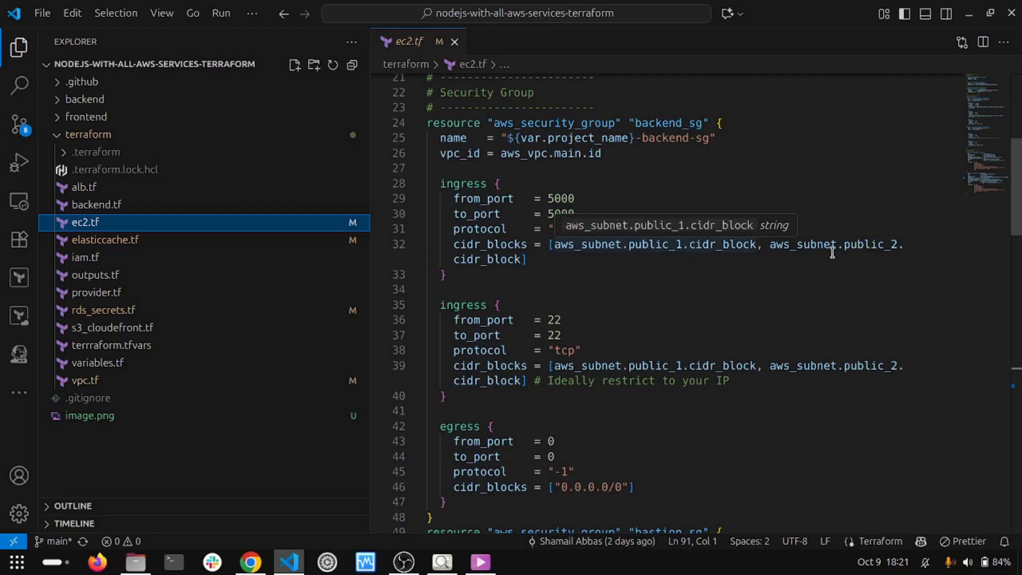
scroll(703, 286, "down", 1)
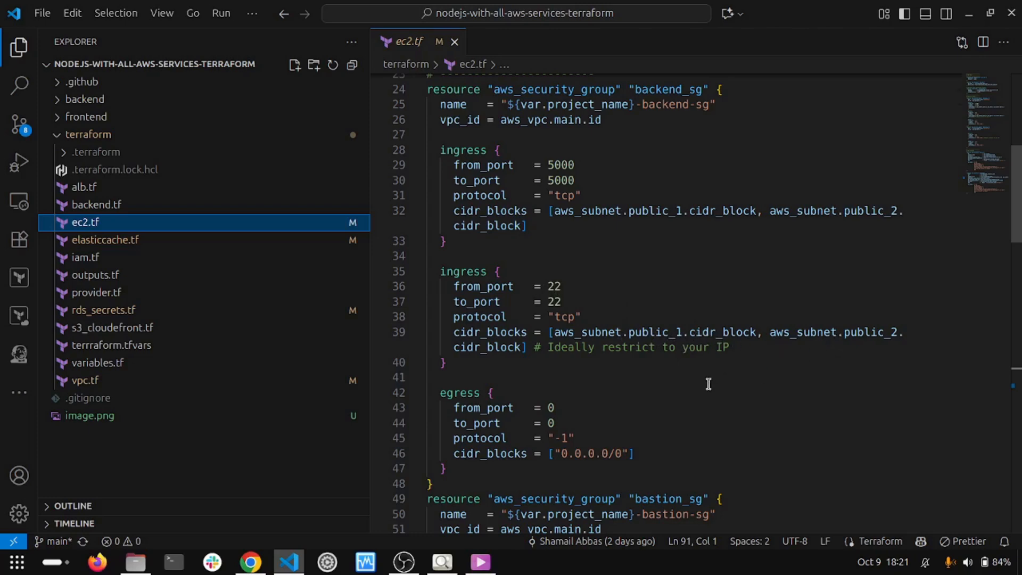
scroll(621, 334, "down", 2)
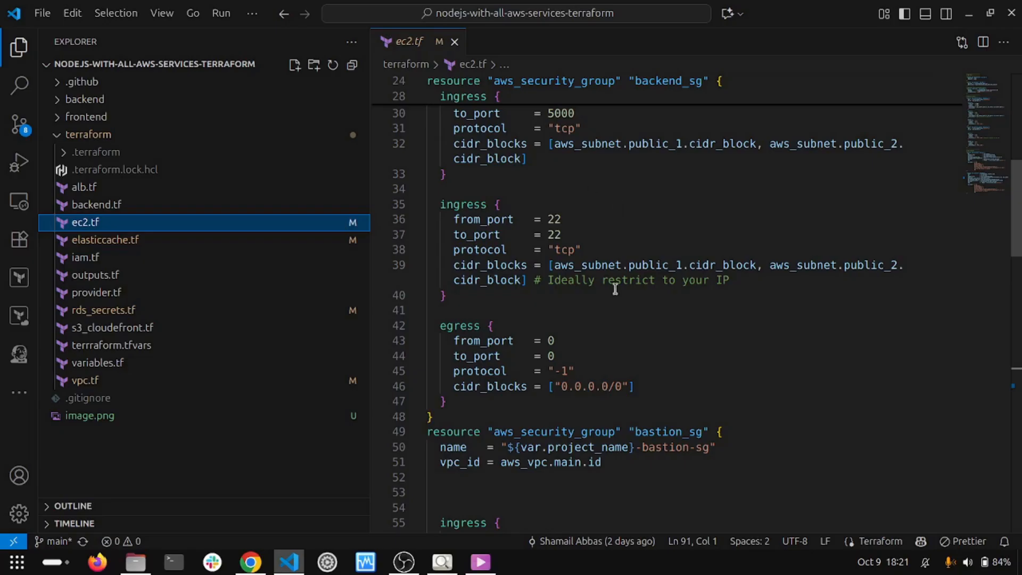
scroll(612, 229, "up", 3)
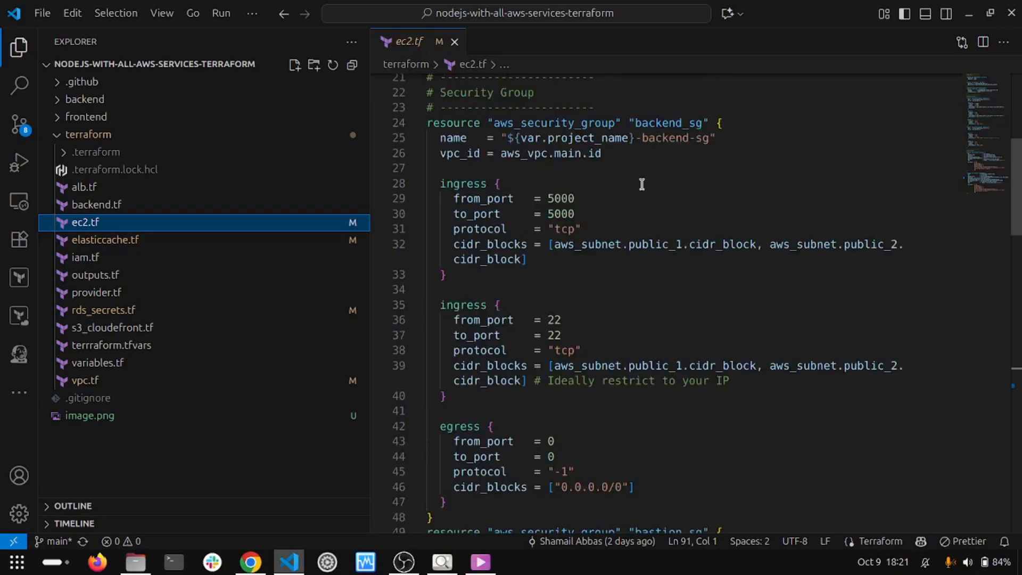
scroll(651, 237, "down", 6)
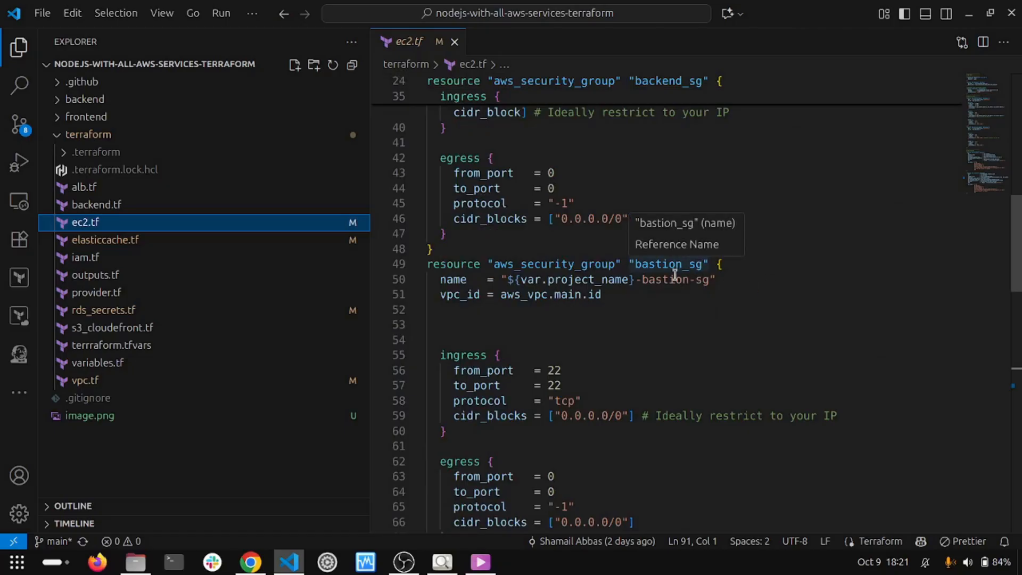
scroll(613, 277, "down", 2)
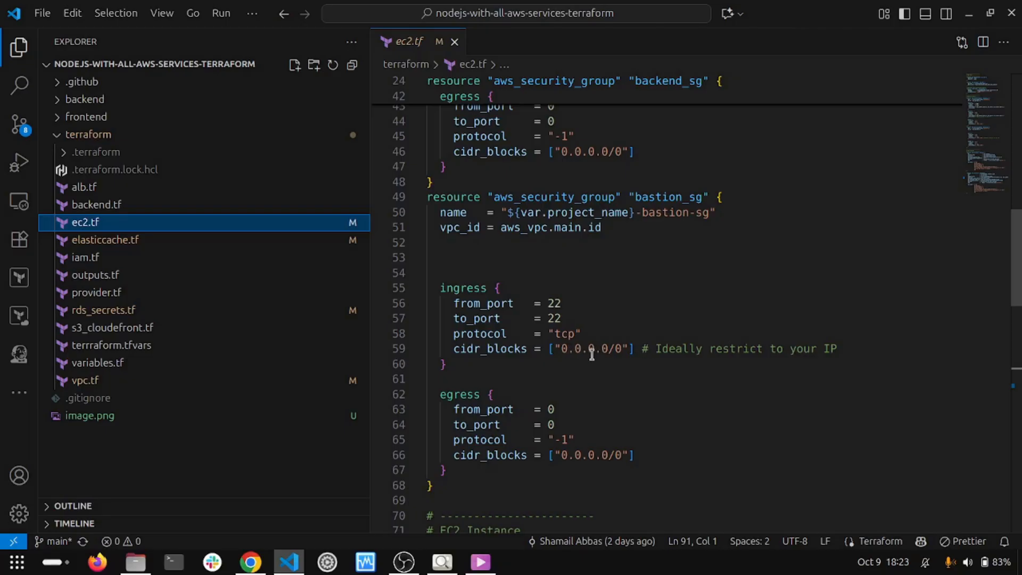
scroll(592, 354, "down", 2)
scroll(598, 348, "up", 2)
scroll(633, 266, "up", 2)
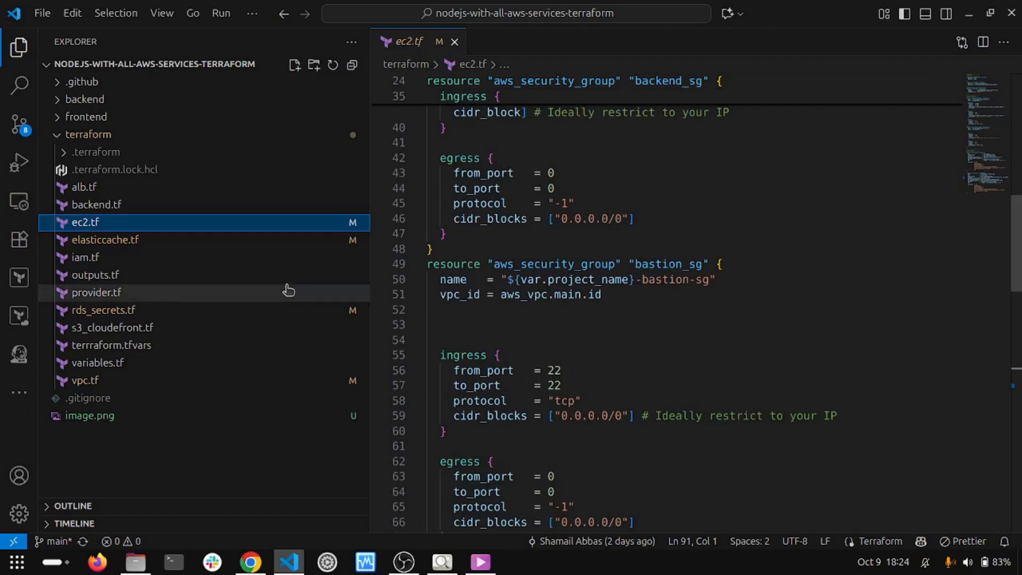
Open rds_secrets.tf and scroll through its RDS and Secrets Manager resources
left_click(116, 311)
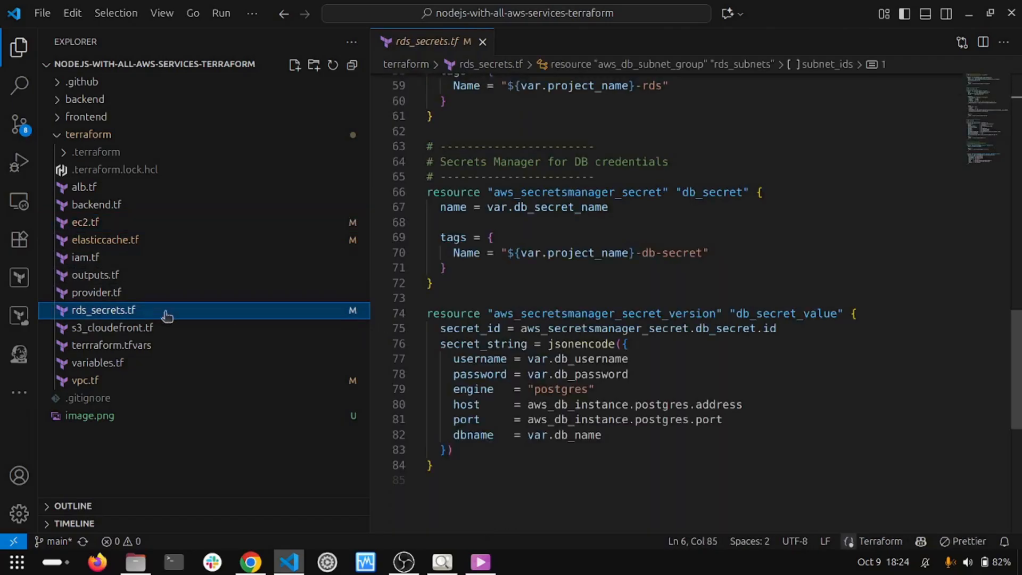
scroll(925, 287, "up", 15)
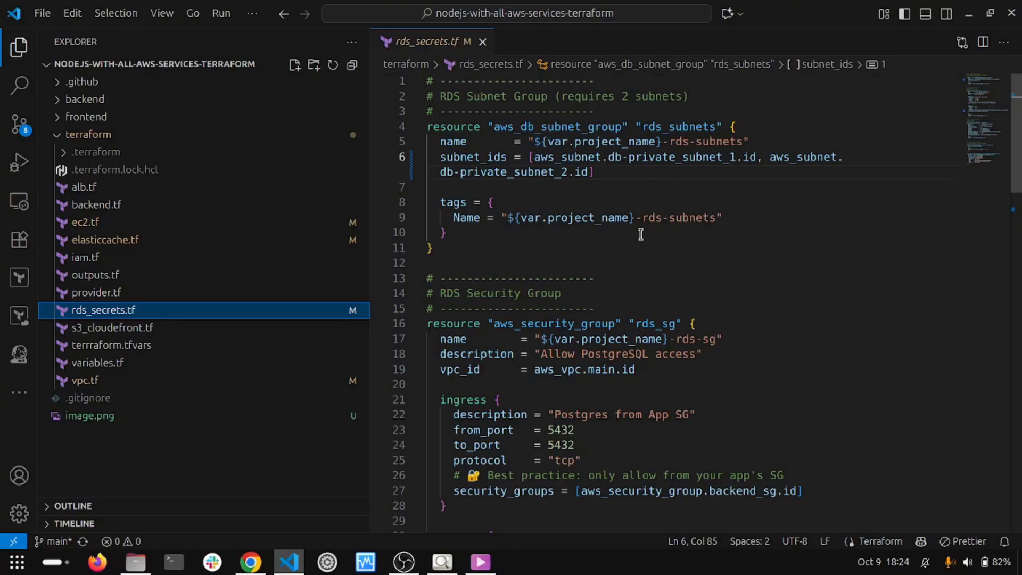
scroll(638, 234, "down", 7)
scroll(632, 249, "up", 1)
scroll(632, 247, "down", 5)
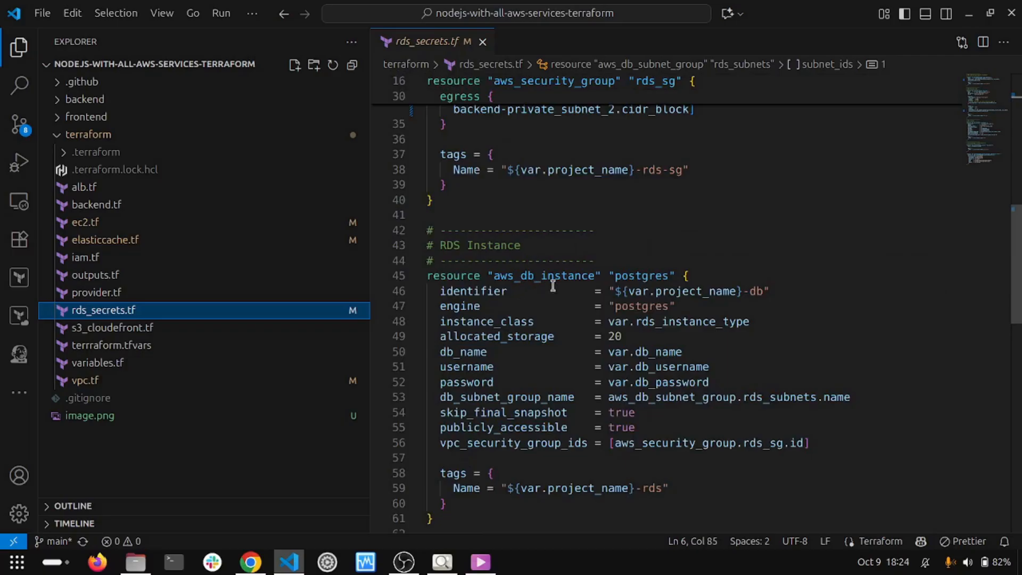
scroll(554, 286, "down", 2)
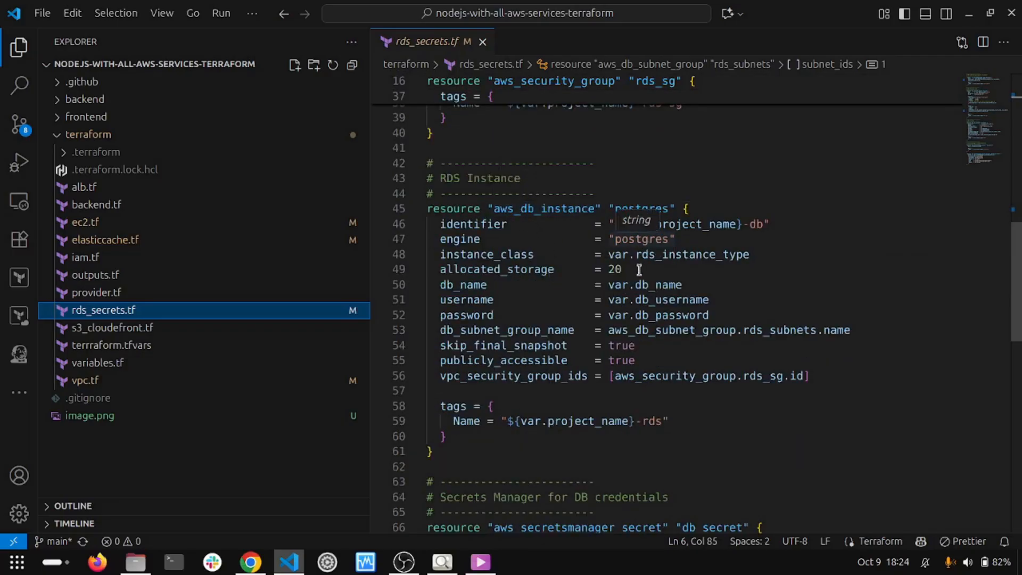
scroll(639, 269, "down", 1)
scroll(672, 326, "down", 3)
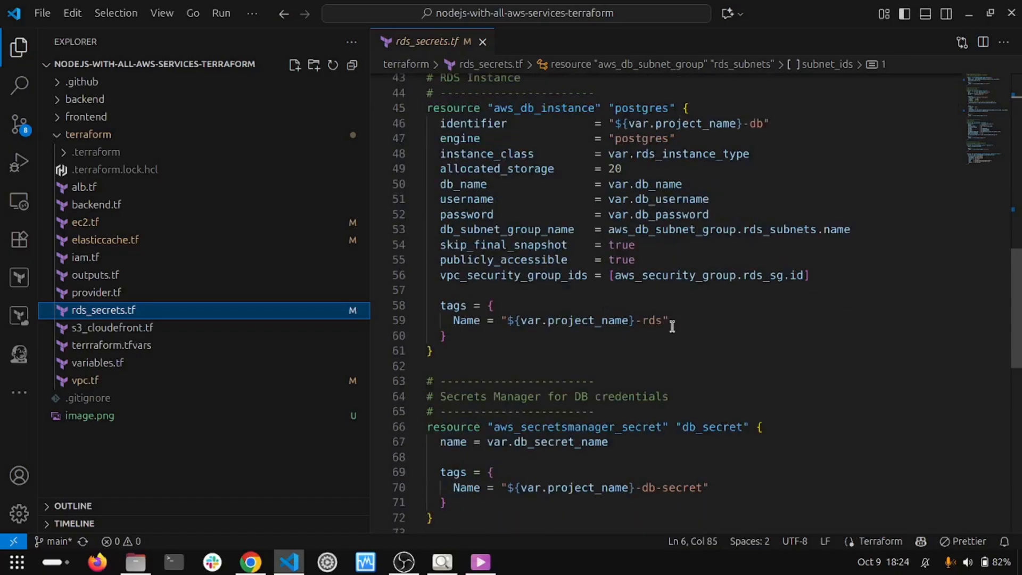
scroll(673, 326, "down", 4)
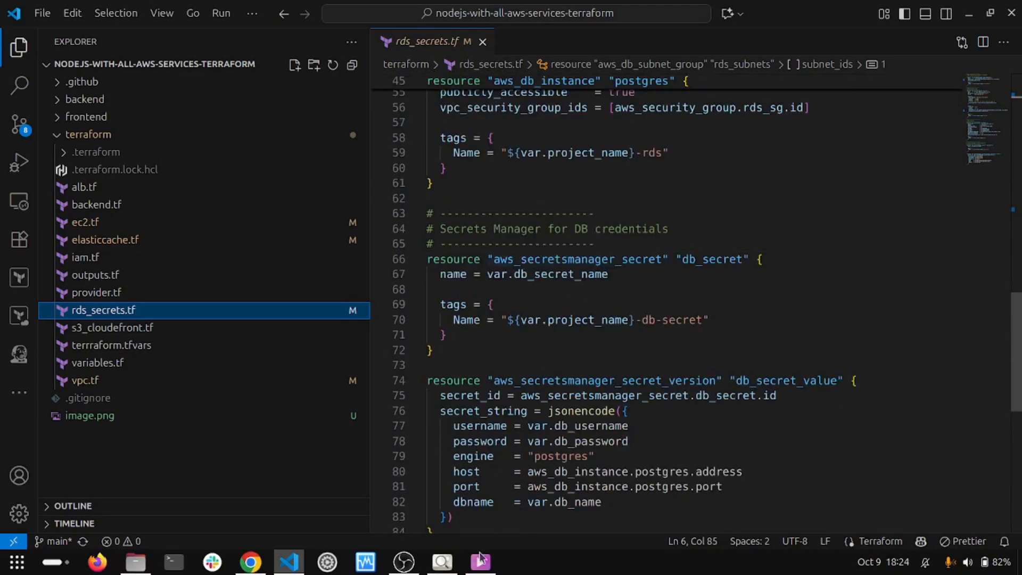
Check the architecture diagram, finish reviewing rds_secrets.tf, and open iam.tf
left_click(442, 562)
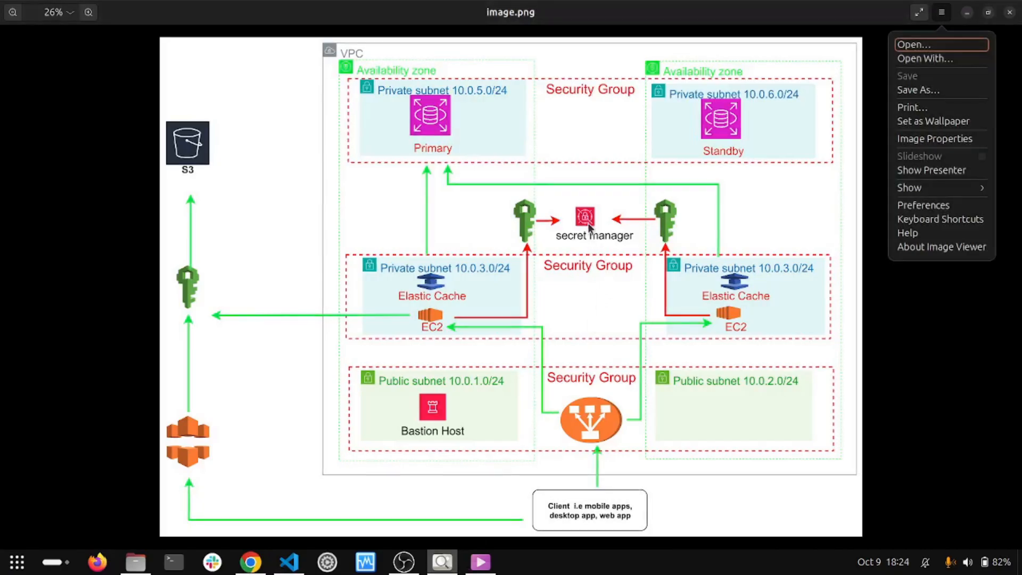
left_click(290, 564)
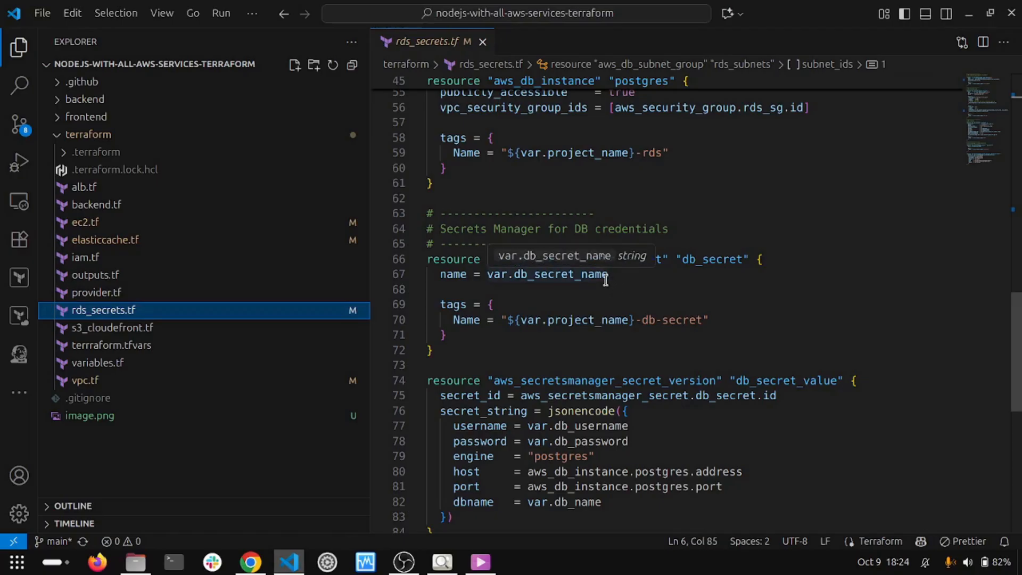
scroll(666, 279, "down", 2)
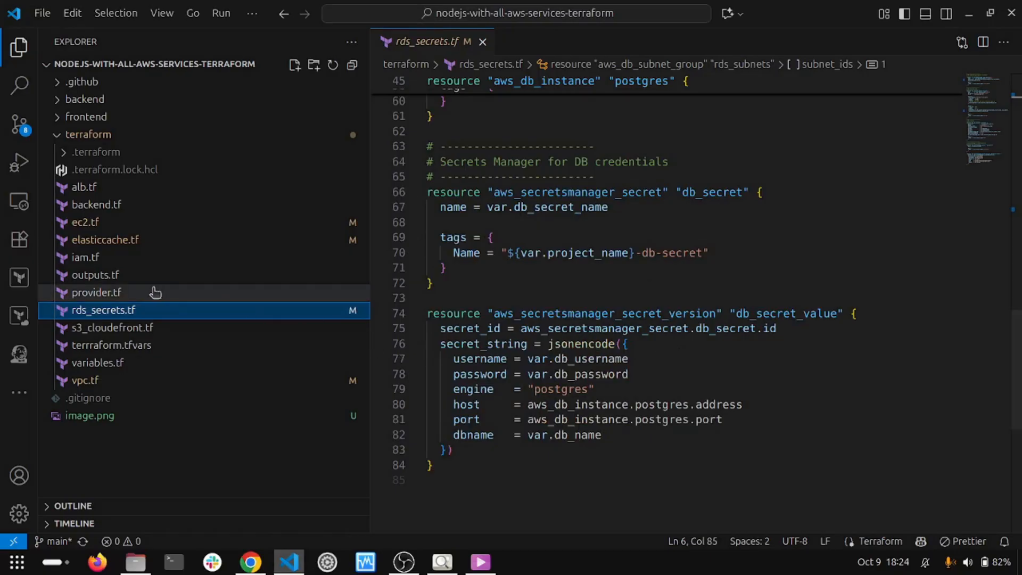
left_click(99, 258)
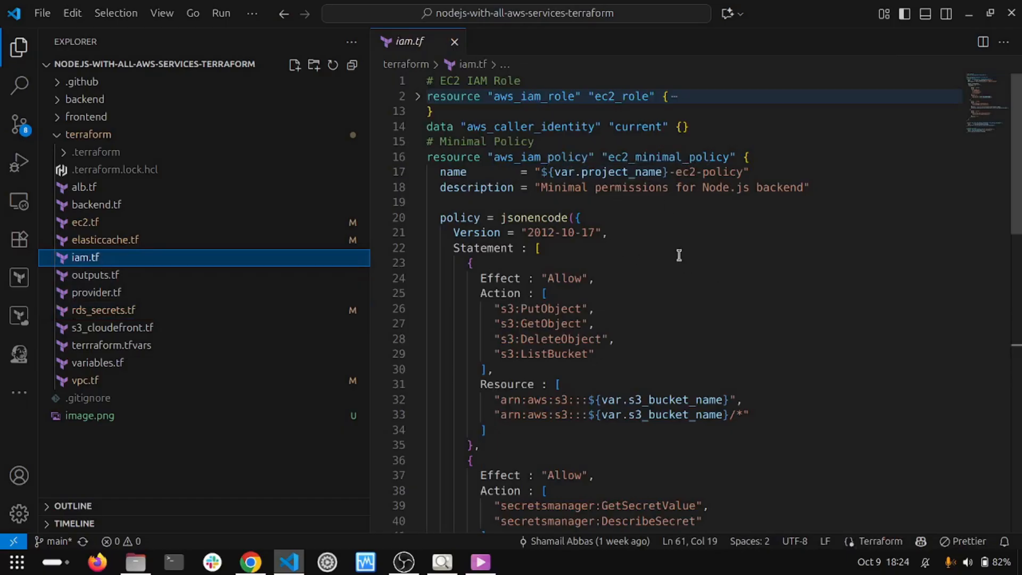
scroll(686, 266, "down", 1)
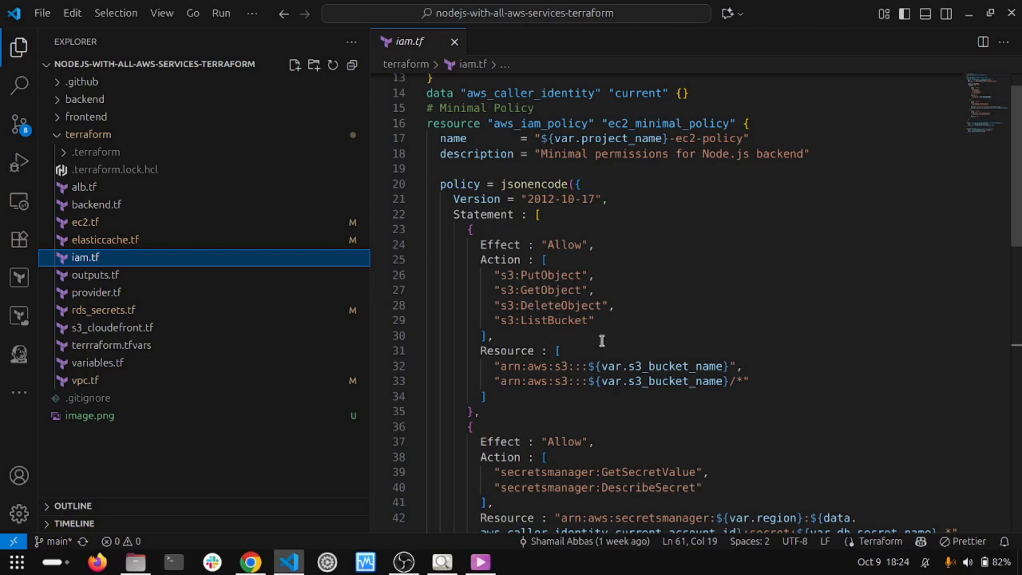
scroll(607, 346, "down", 2)
scroll(622, 386, "down", 2)
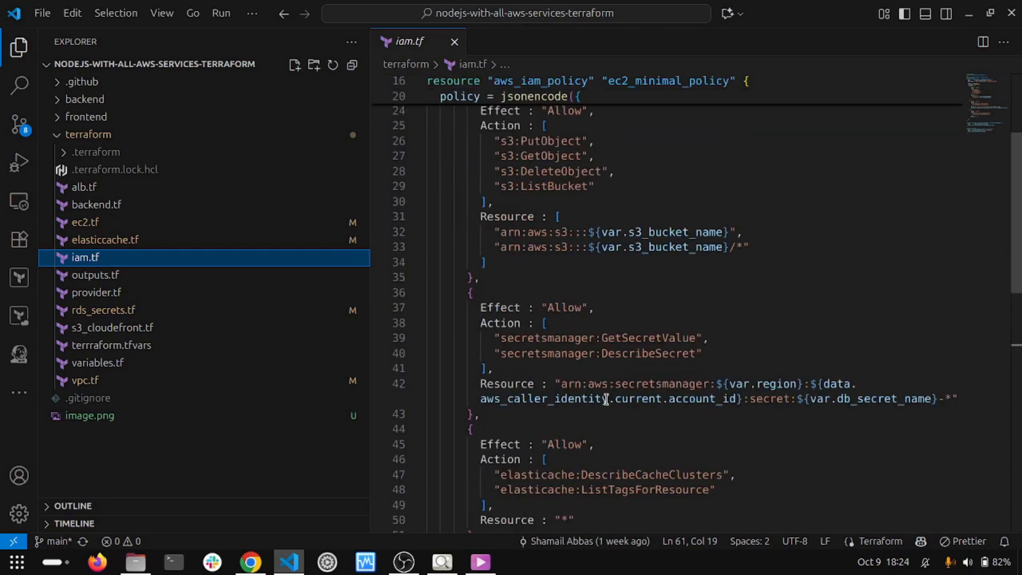
scroll(607, 316, "up", 2)
scroll(627, 223, "down", 2)
mouse_move(451, 569)
left_click(475, 418)
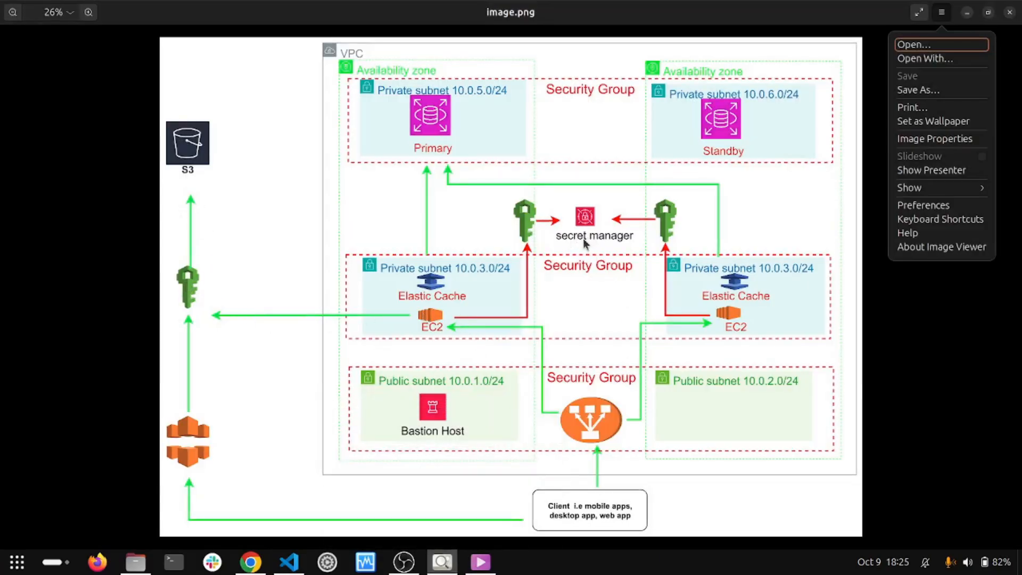
left_click(297, 566)
scroll(635, 282, "up", 3)
scroll(638, 290, "up", 2)
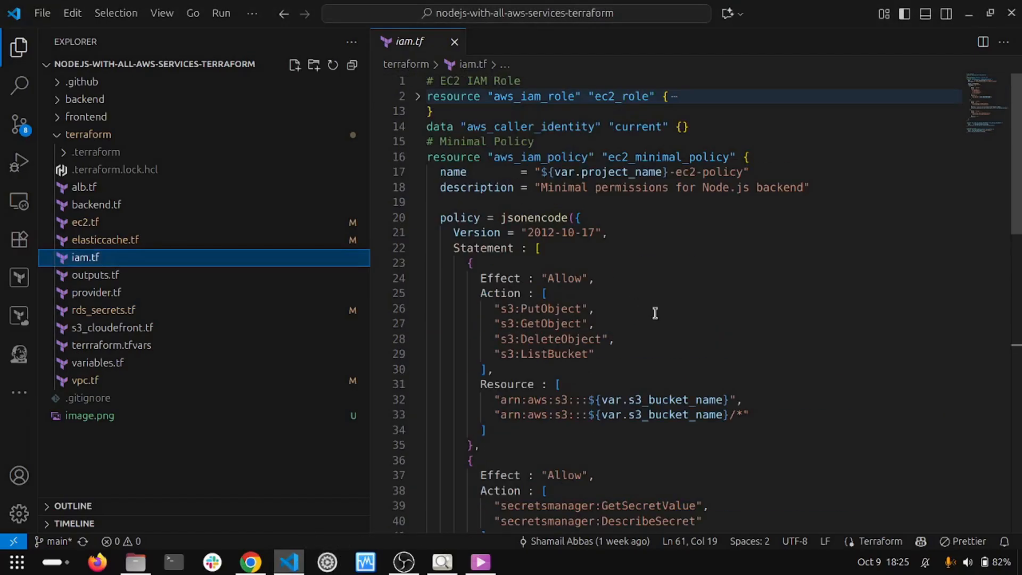
scroll(655, 313, "down", 10)
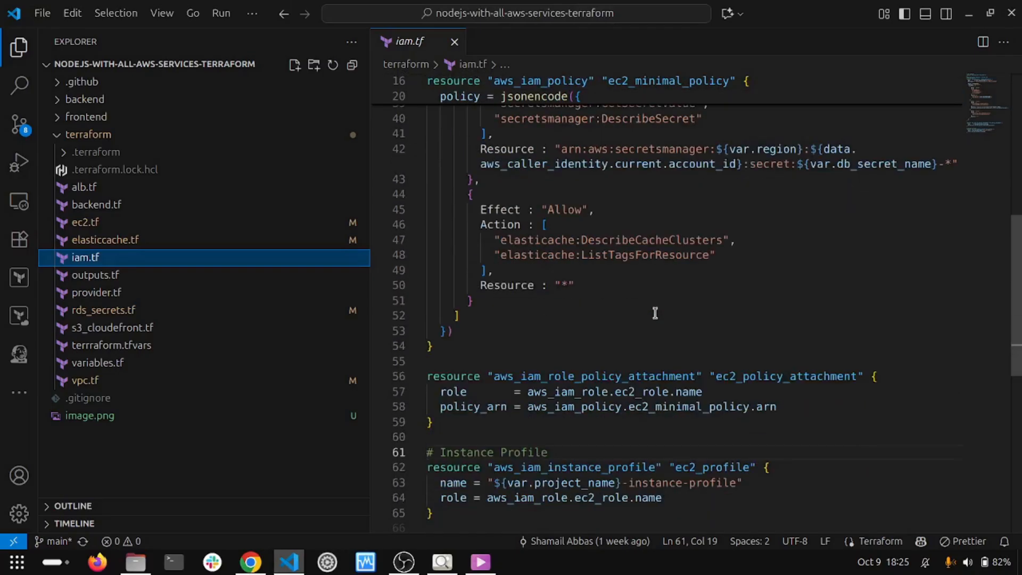
scroll(655, 313, "down", 2)
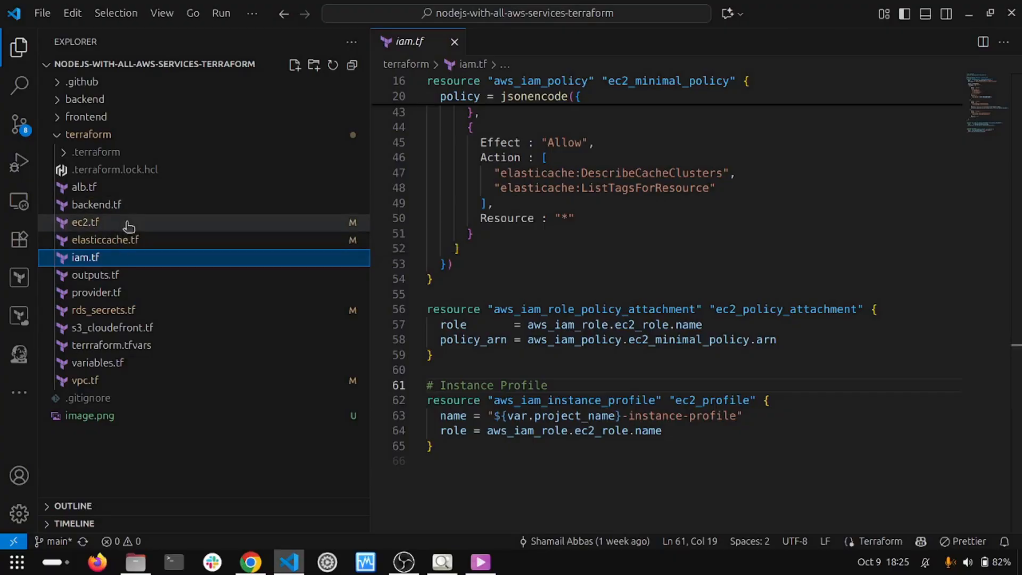
Open elasticcache.tf and review the Redis subnet group, redis_sg on port 6379, and Redis 7.0 cluster
left_click(239, 244)
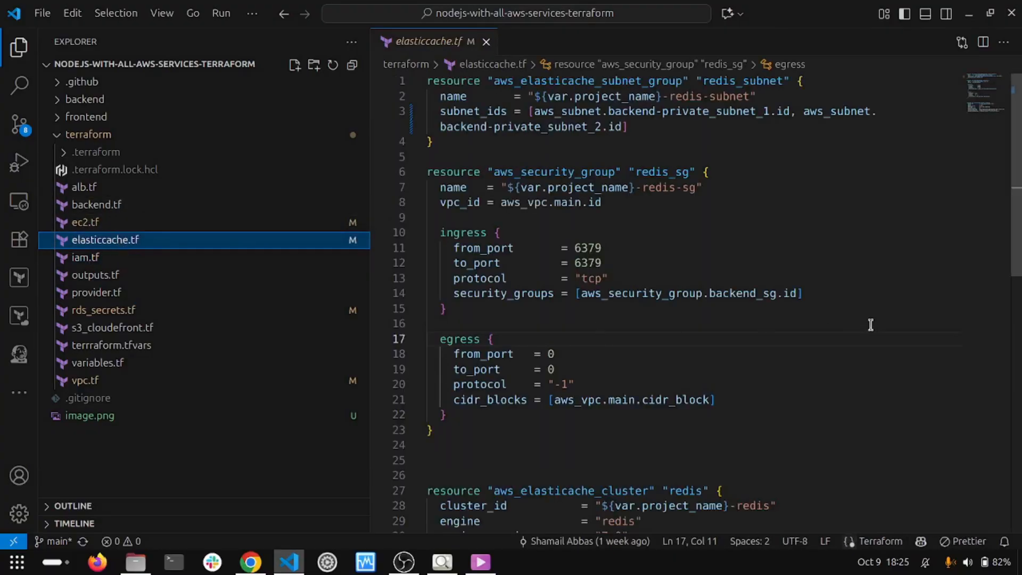
scroll(822, 264, "down", 3)
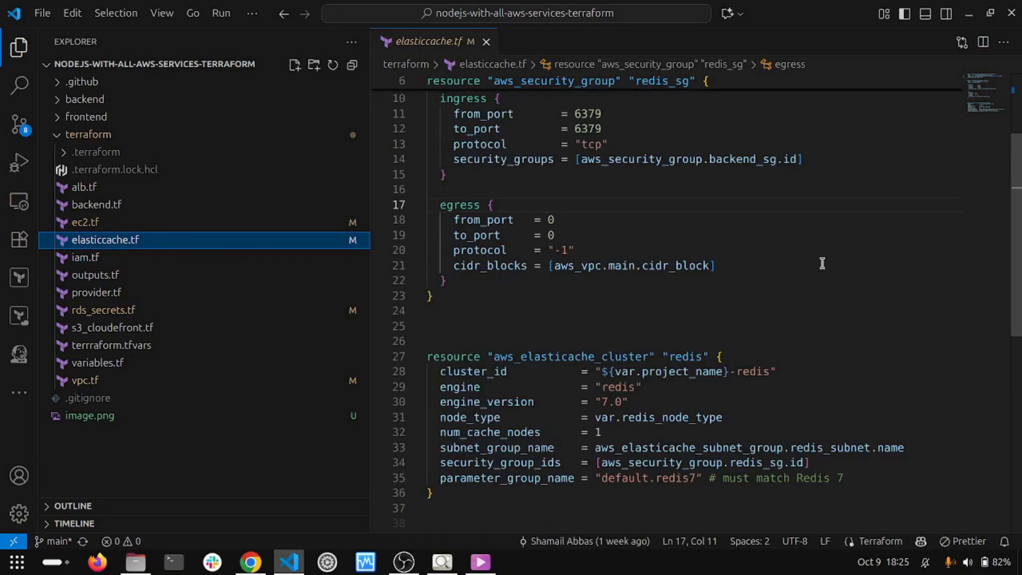
scroll(823, 264, "down", 1)
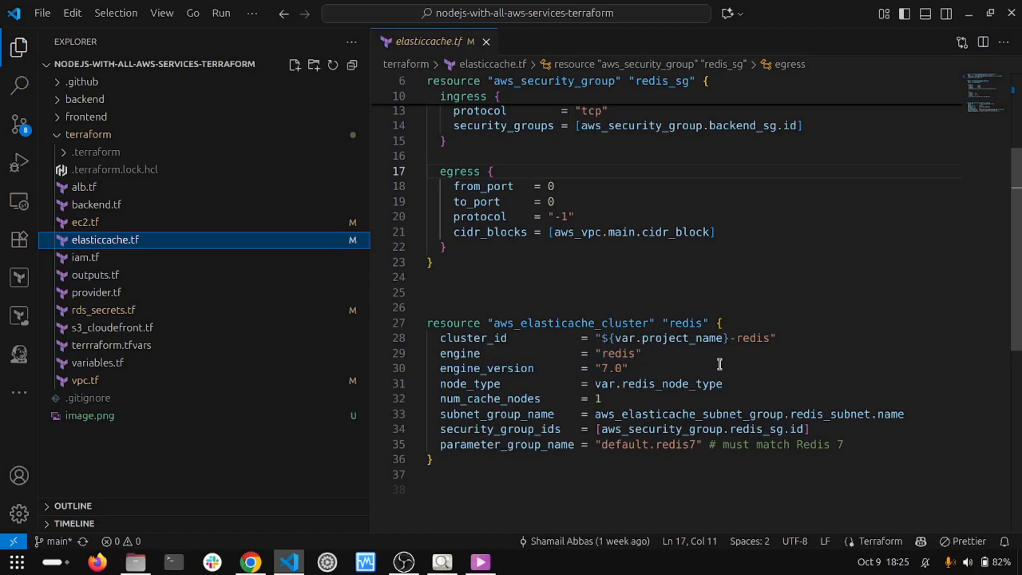
scroll(720, 364, "up", 5)
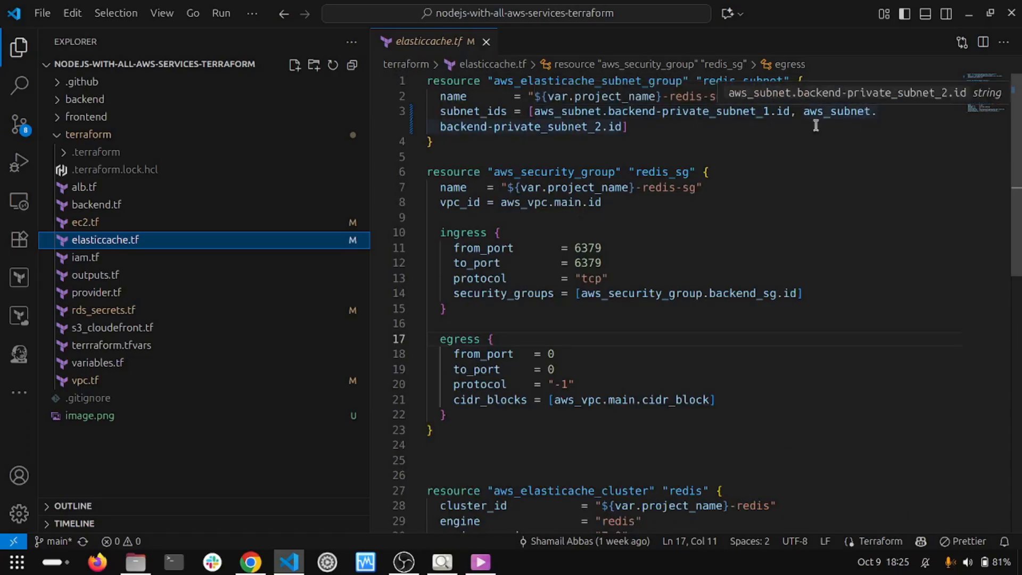
Open alb.tf and scroll through the load balancer resources
left_click(95, 188)
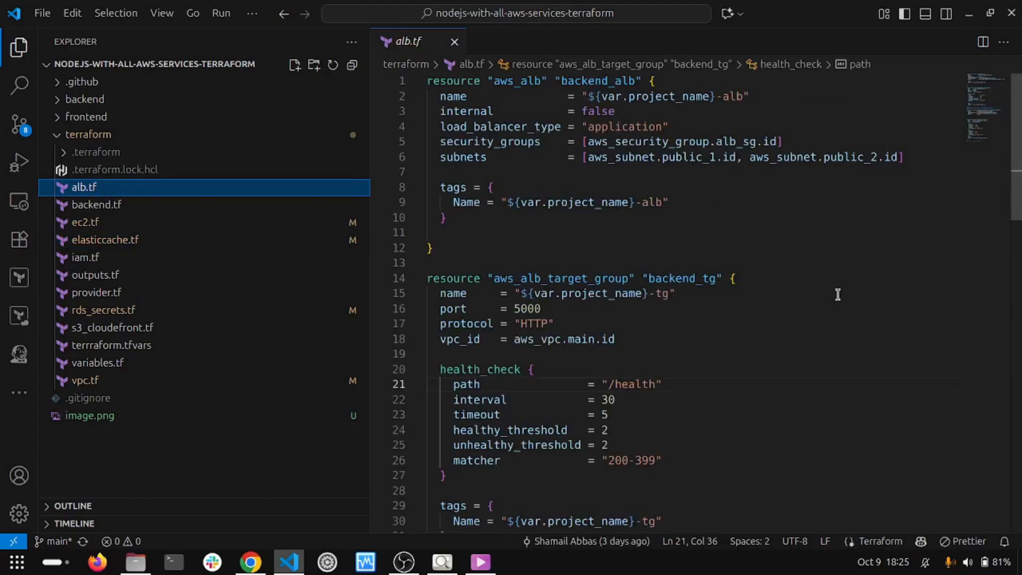
scroll(838, 275, "down", 1)
scroll(839, 276, "down", 2)
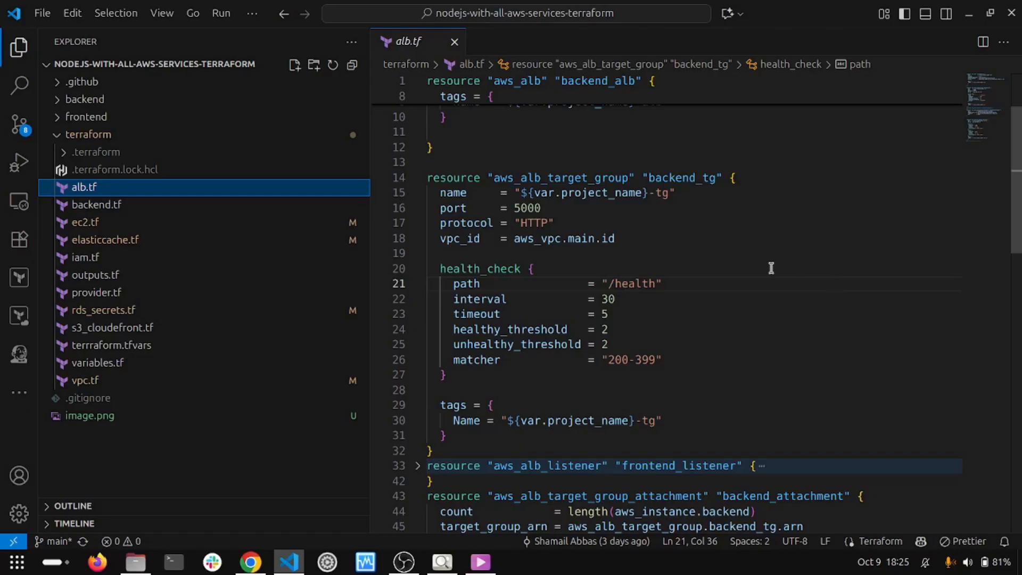
scroll(771, 268, "down", 3)
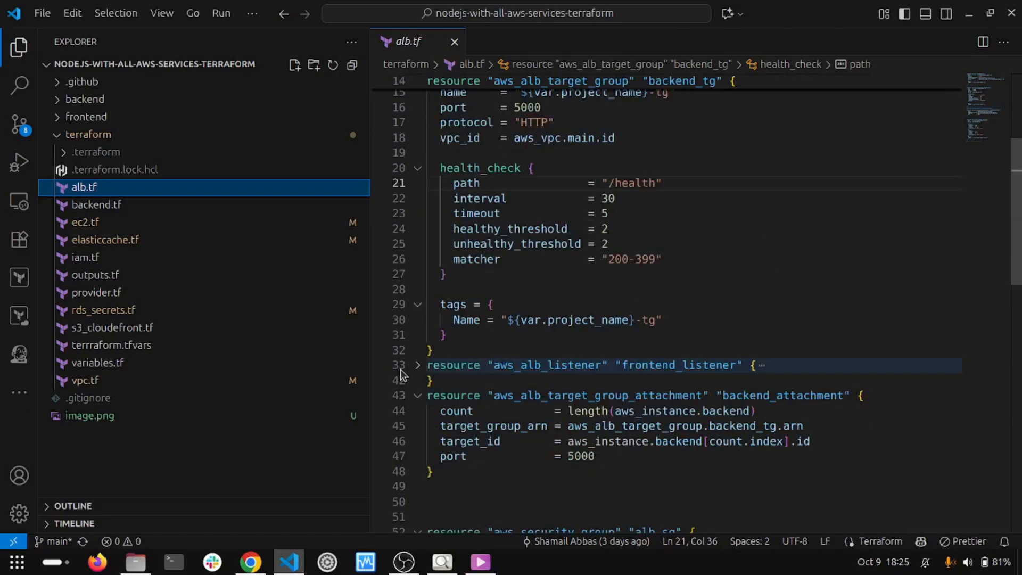
Unfold the frontend_listener block to see the port-80 listener, then open terraform.tfvars
left_click(416, 366)
scroll(659, 348, "down", 3)
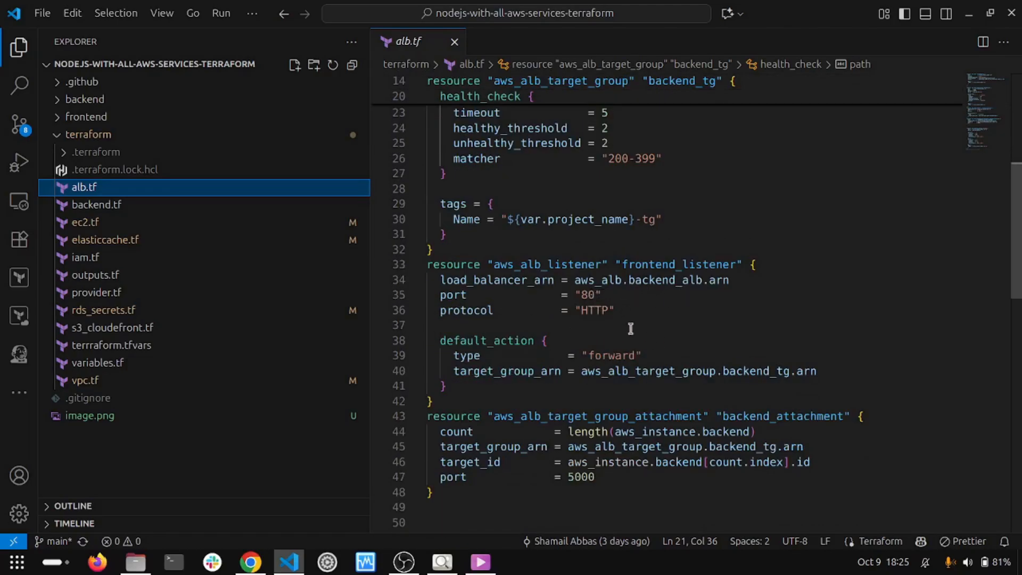
scroll(631, 329, "up", 5)
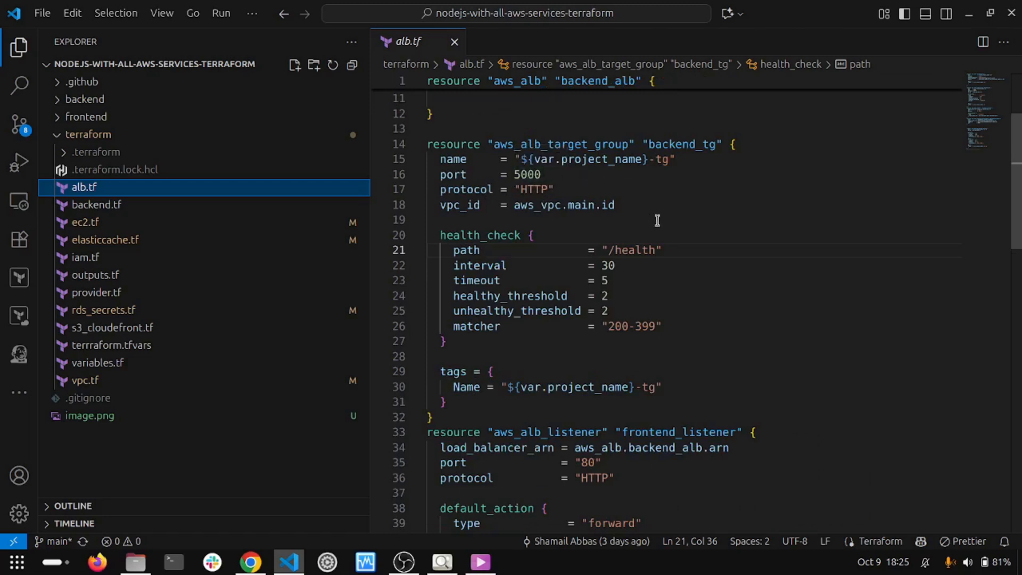
scroll(658, 220, "down", 10)
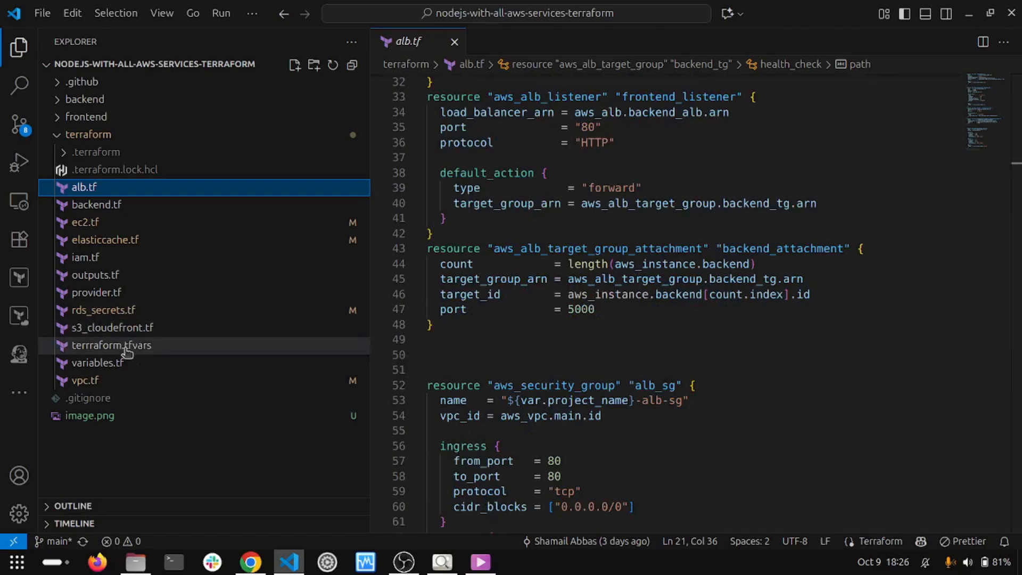
left_click(109, 346)
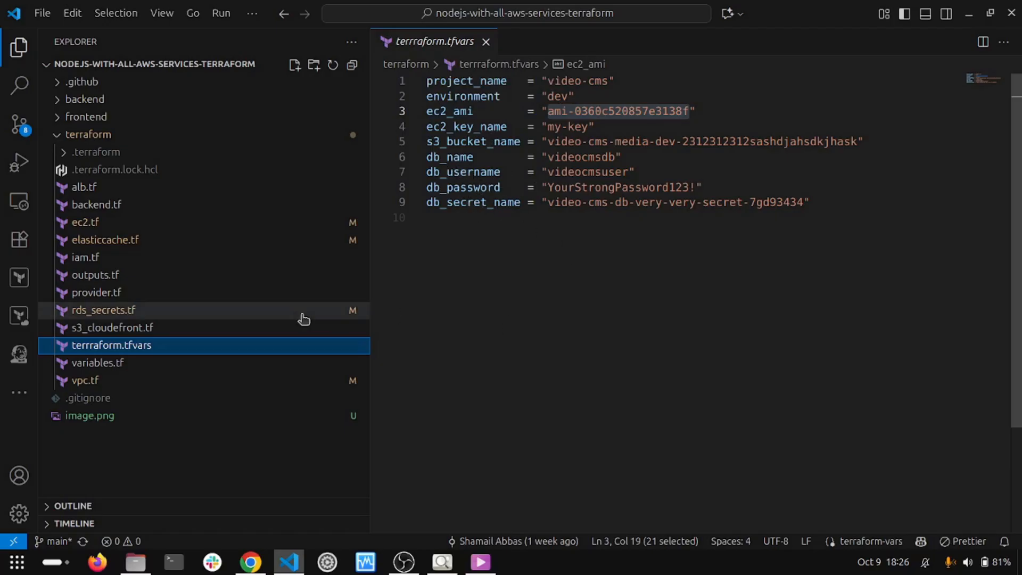
Open outputs.tf and review the CloudFront domain, DB secret ARN, Redis endpoint and ALB DNS outputs
left_click(97, 276)
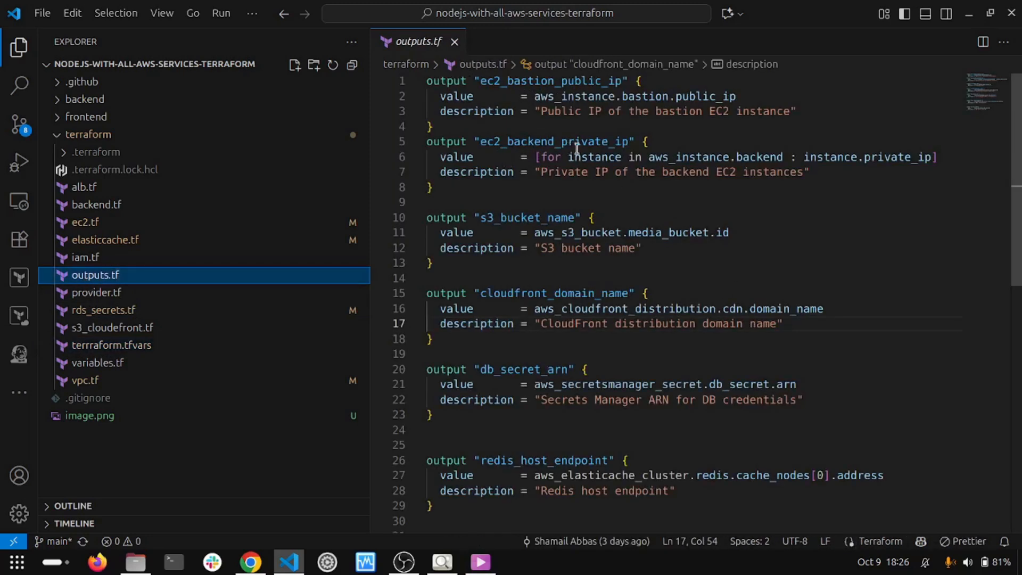
scroll(628, 215, "down", 1)
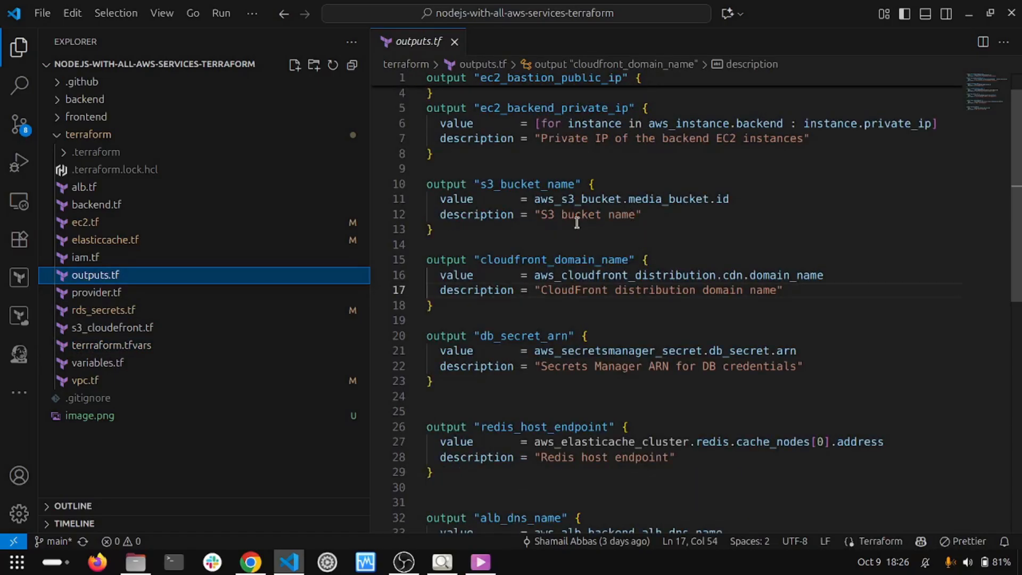
scroll(655, 179, "down", 2)
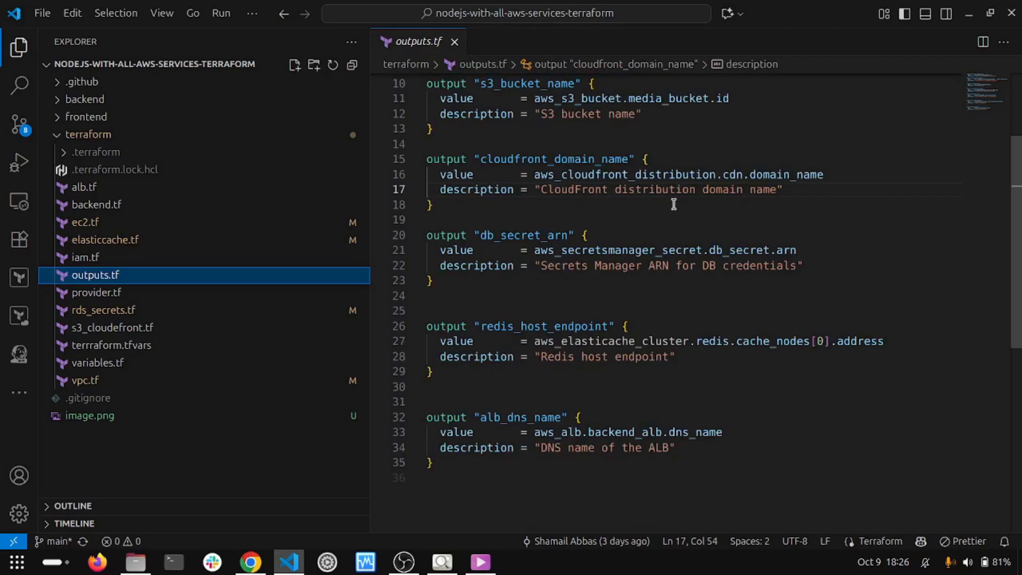
scroll(673, 204, "down", 1)
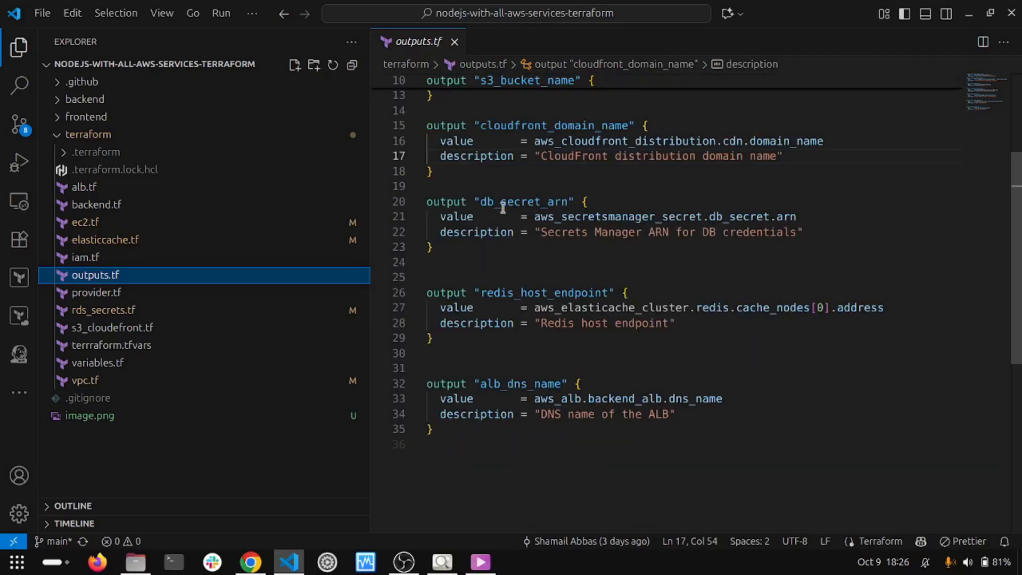
mouse_move(527, 205)
scroll(530, 250, "down", 1)
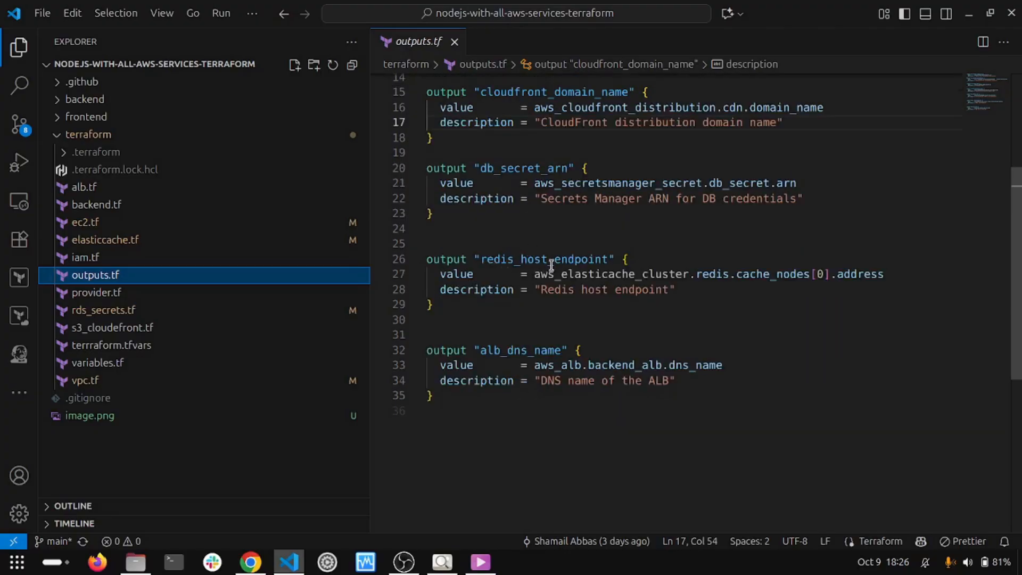
scroll(600, 264, "down", 1)
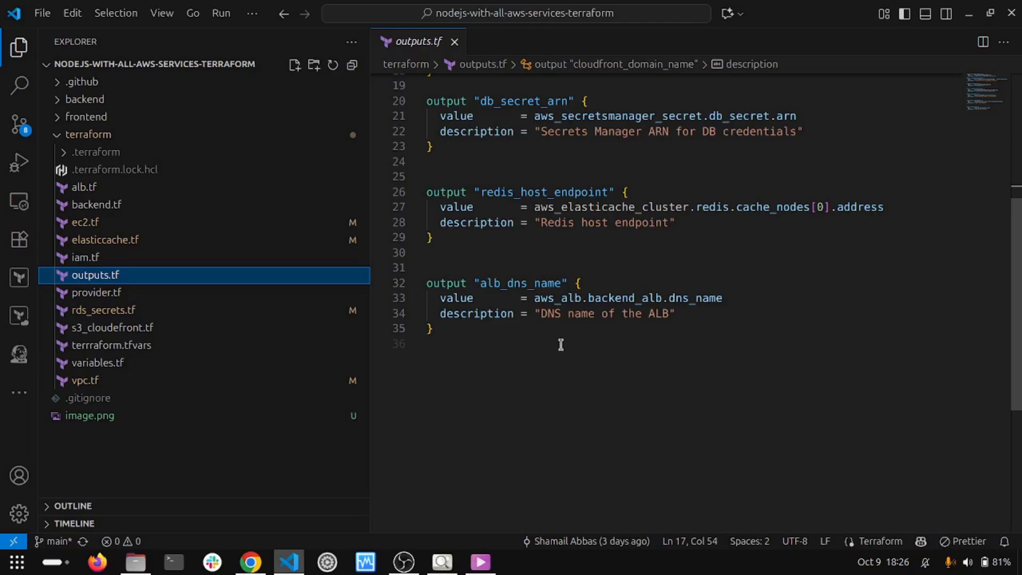
Open the terminal with the sidebar hidden and change into the terraform/ folder
left_click(925, 13)
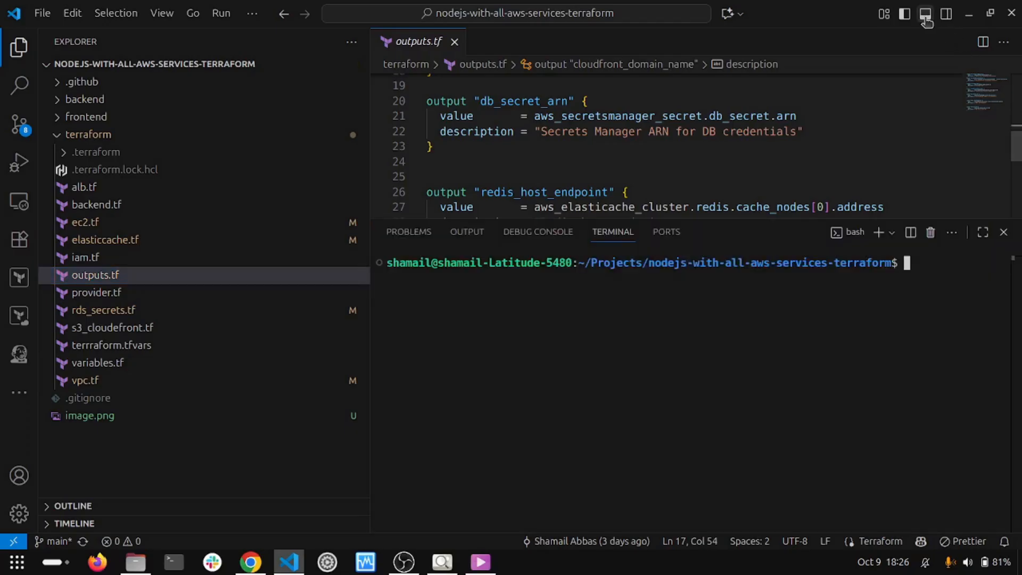
left_click(20, 48)
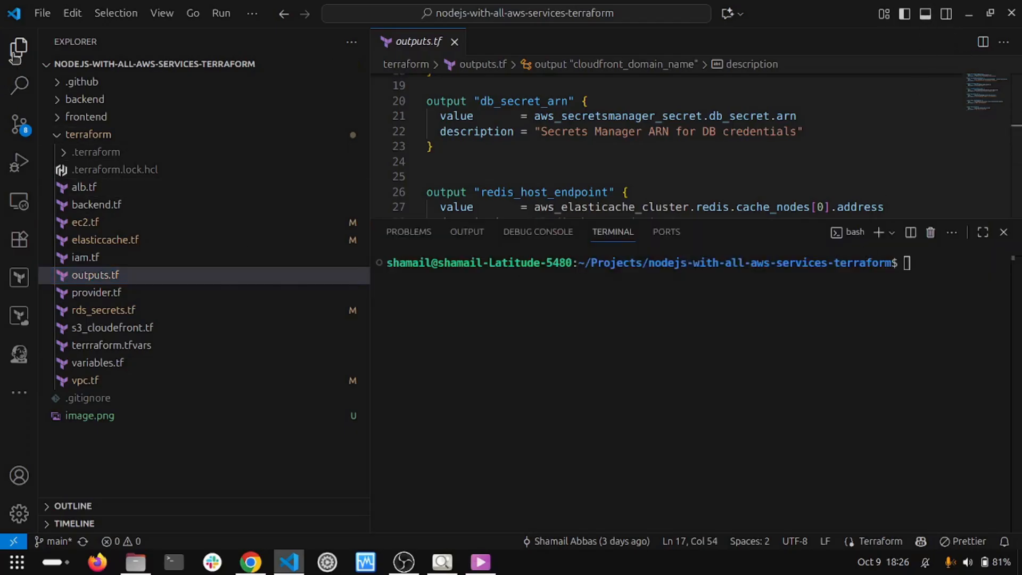
left_click(613, 280)
type("terraform apply --auto-approve --var")
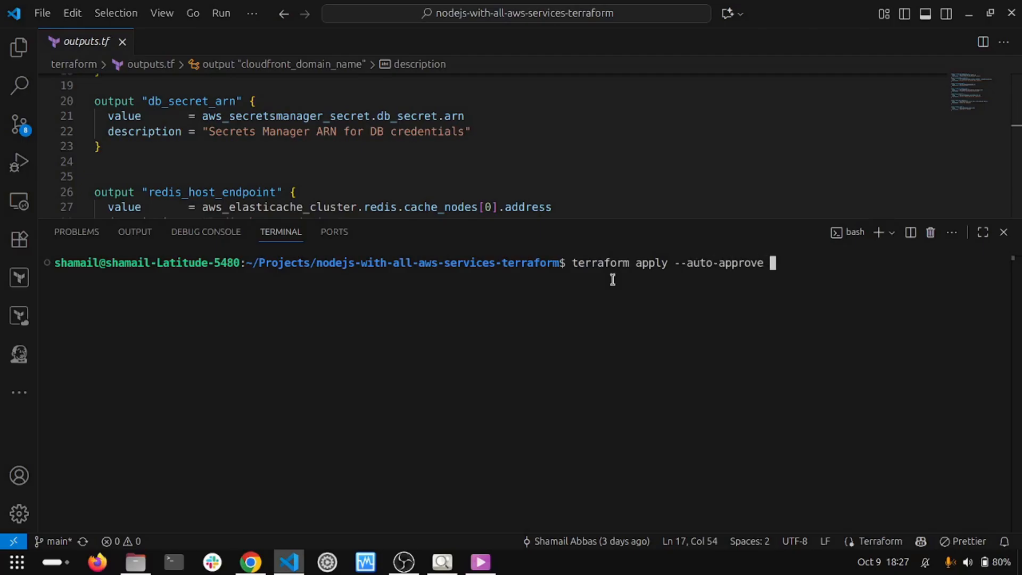
type("-file terraform/")
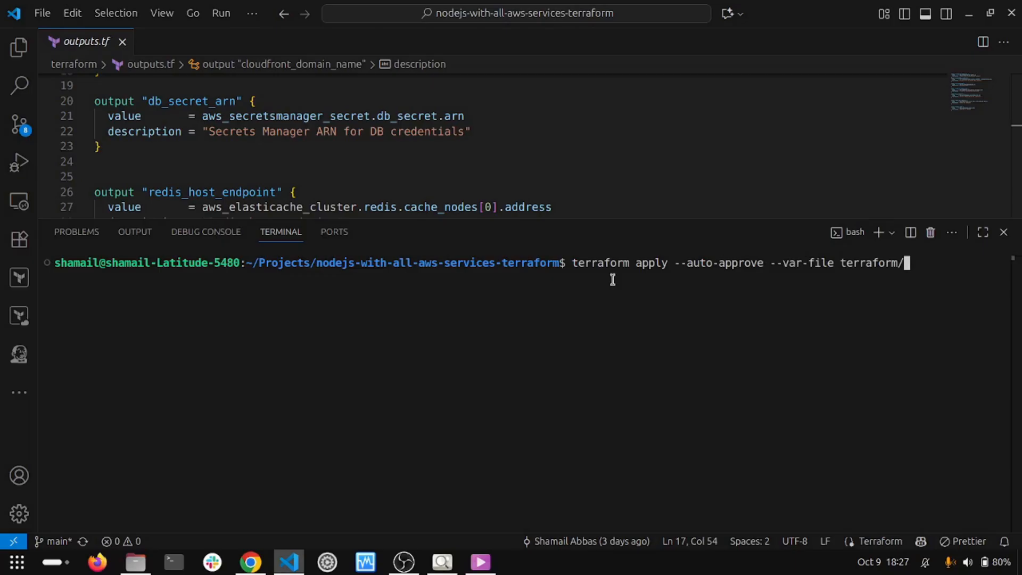
key("BackSpace")
key("BackSpace")
key("BackSpace")
key("BackSpace")
key("BackSpace")
key("BackSpace")
key("BackSpace")
key("BackSpace")
key("BackSpace")
key("BackSpace")
key("BackSpace")
key("BackSpace")
key("BackSpace")
key("BackSpace")
key("BackSpace")
key("BackSpace")
key("BackSpace")
key("BackSpace")
key("BackSpace")
key("BackSpace")
Enter terraform apply --auto-approve -var-file terrraform.tfvars, tab-completing the variable file name
key("BackSpace")
key("BackSpace")
key("BackSpace")
key("BackSpace")
key("BackSpace")
key("BackSpace")
type("cd terraform/")
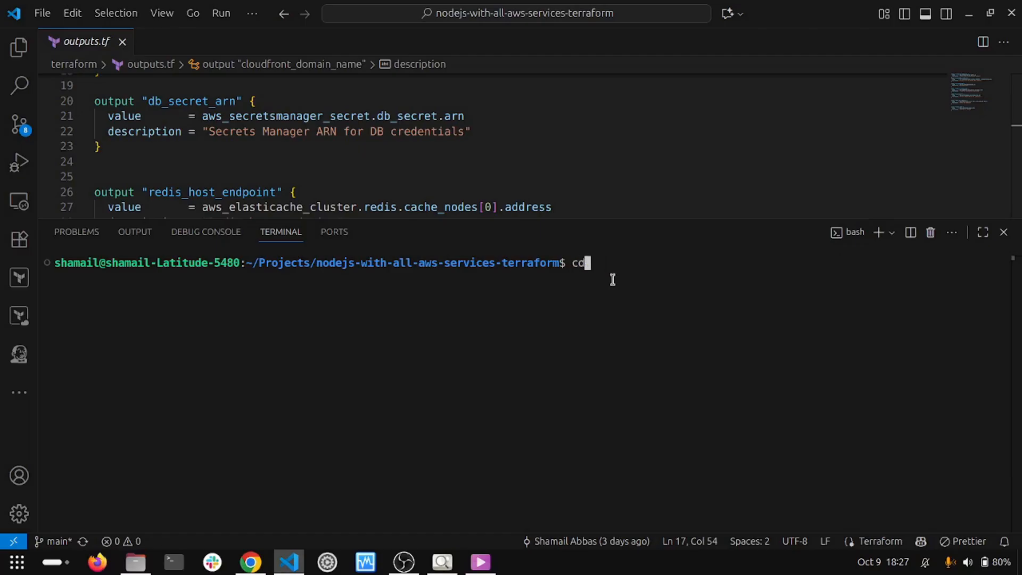
key("Return")
type("terraform apply")
key("BackSpace")
key("BackSpace")
key("BackSpace")
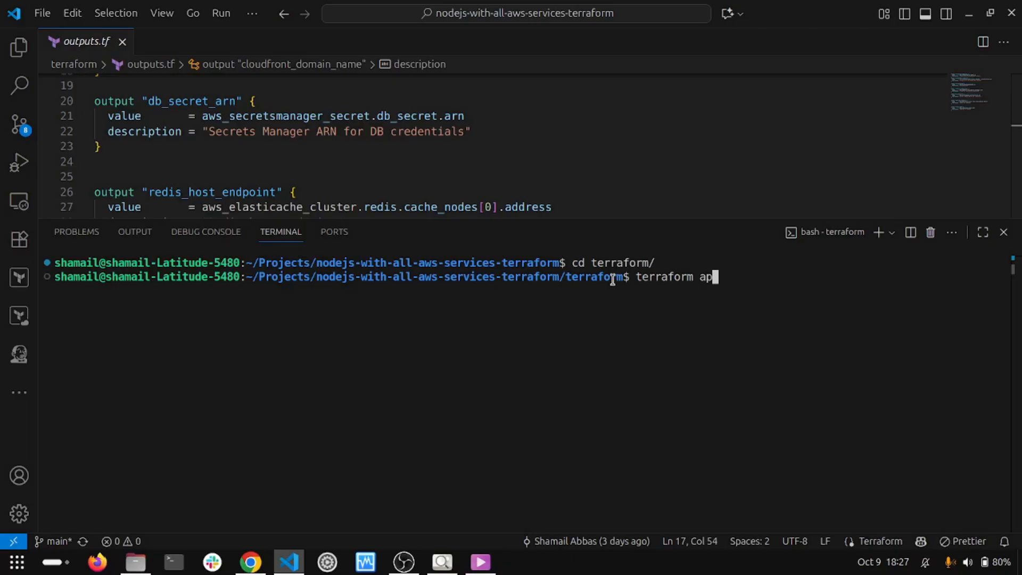
type("ply --auto-approve")
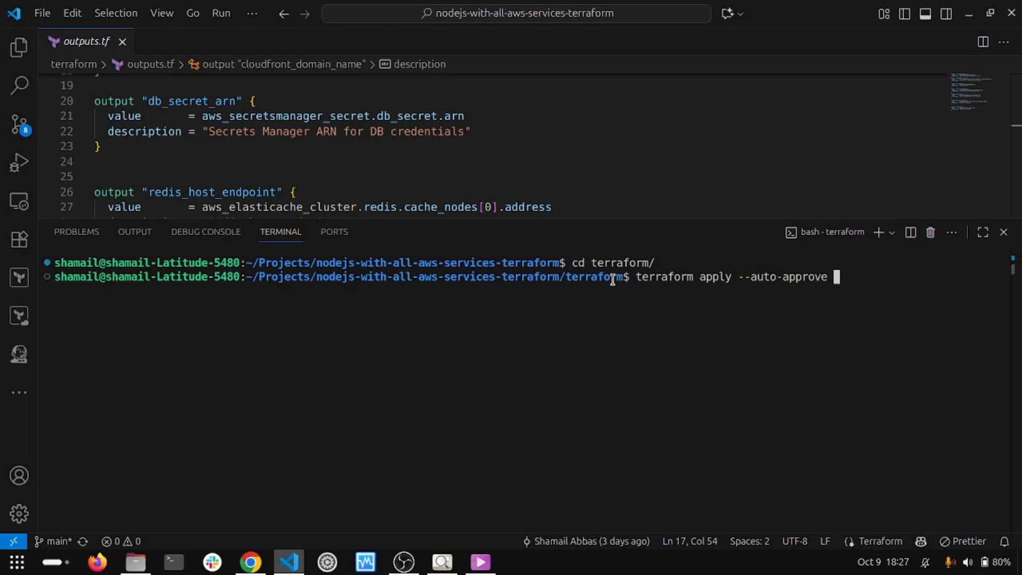
type(" -var-file terr")
key("Tab")
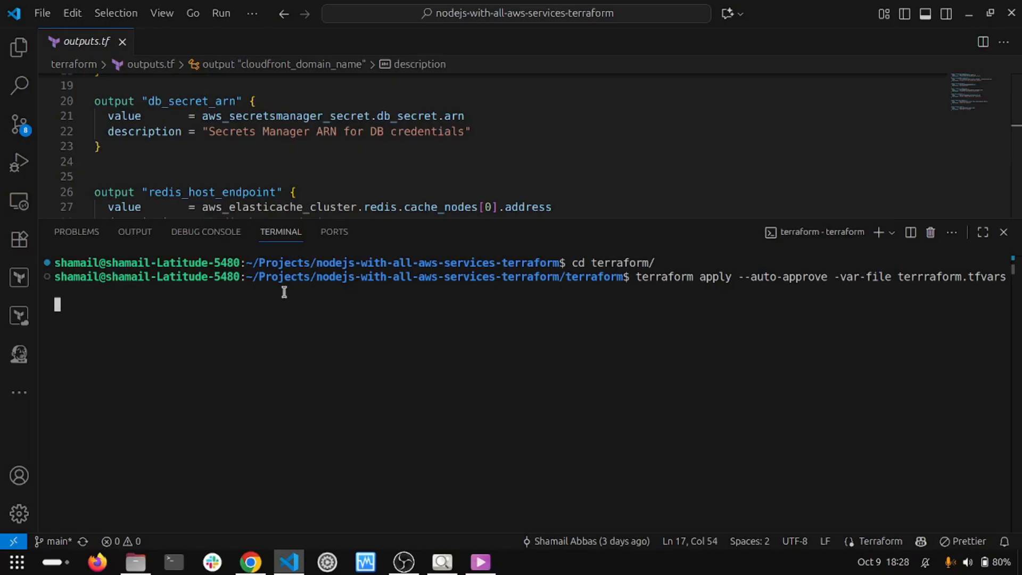
Close the terminal, collapse terraform, expand backend/src and look over db.js
left_click(931, 21)
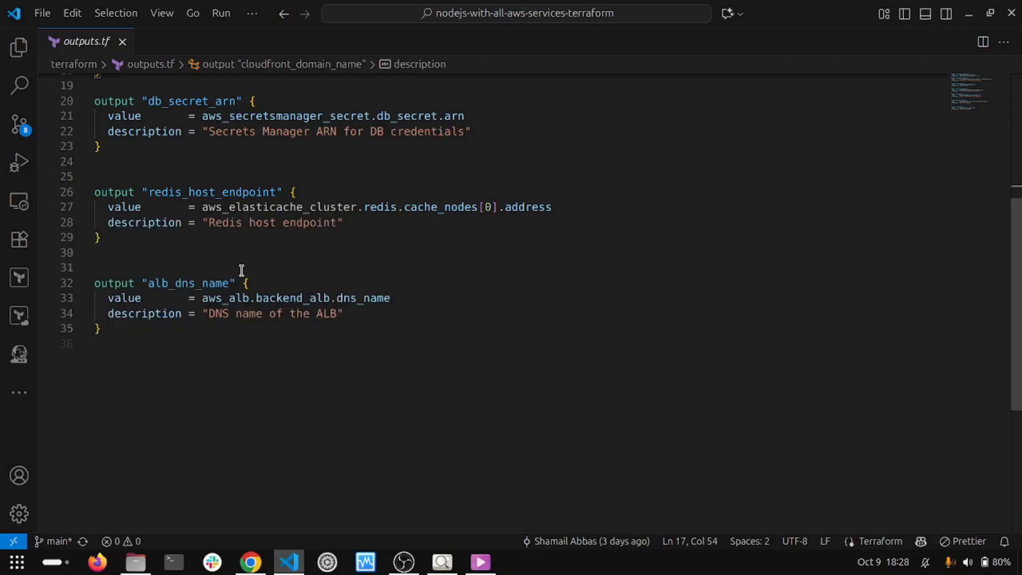
left_click(18, 48)
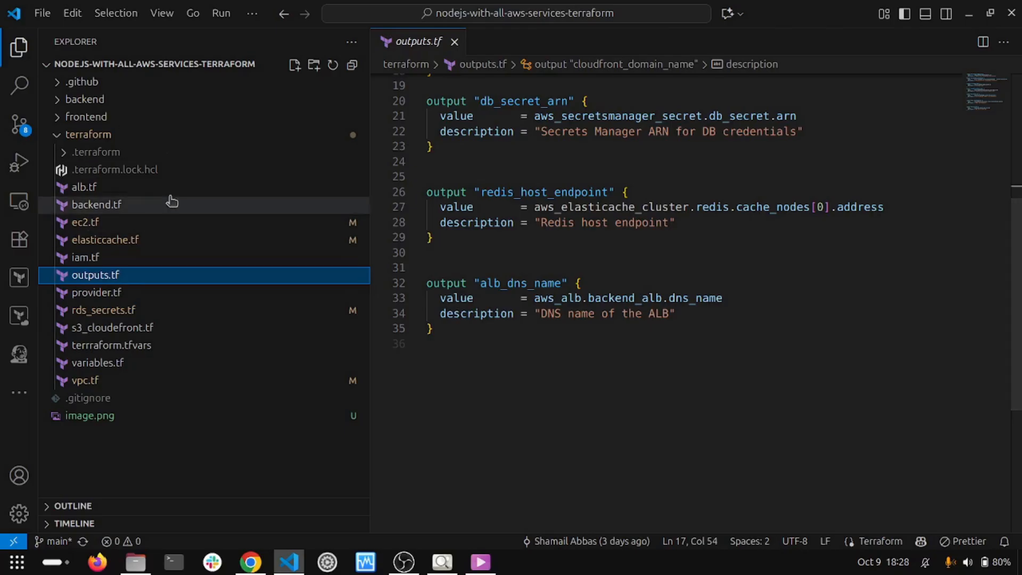
left_click(106, 137)
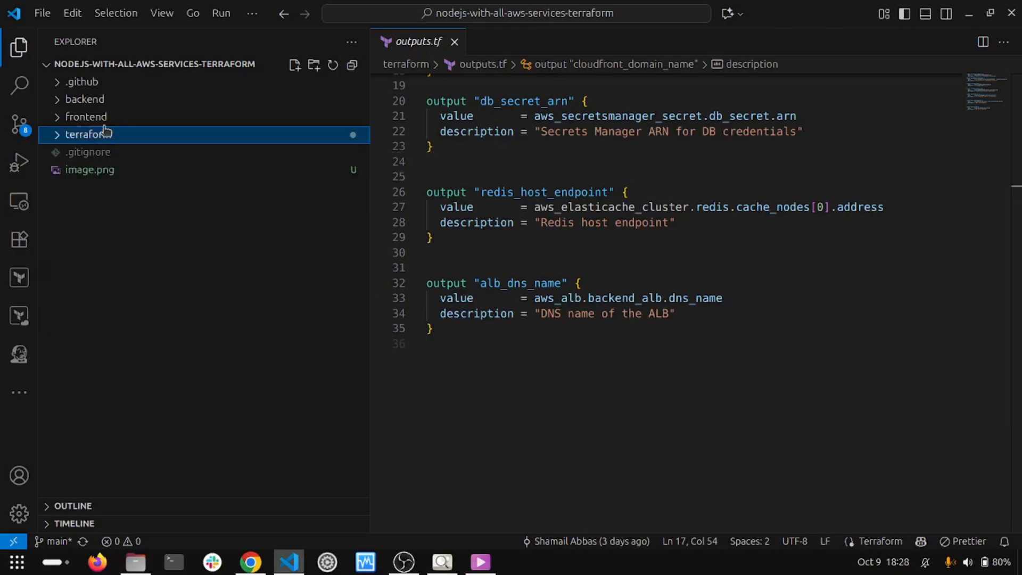
left_click(95, 101)
left_click(81, 118)
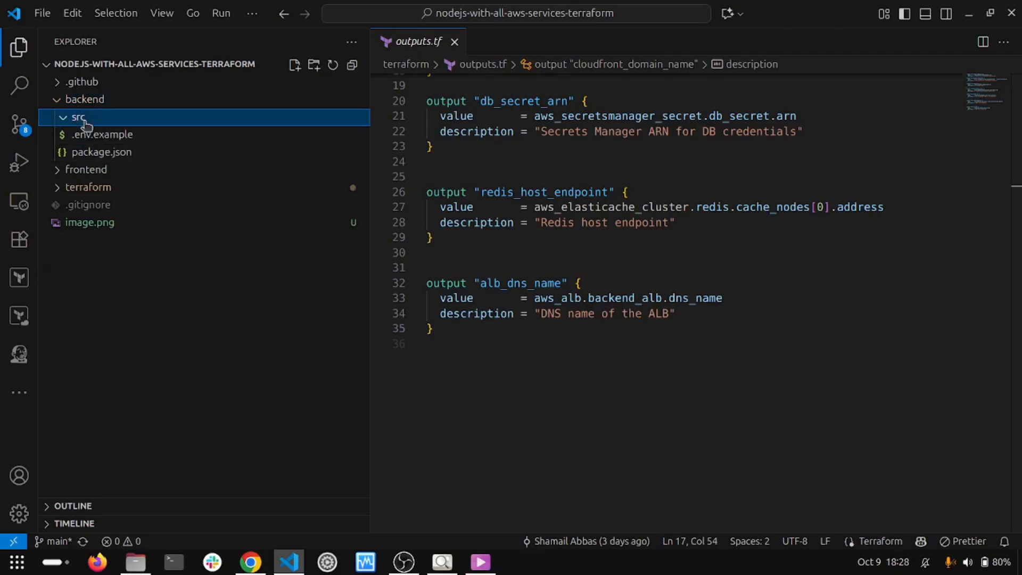
left_click(95, 242)
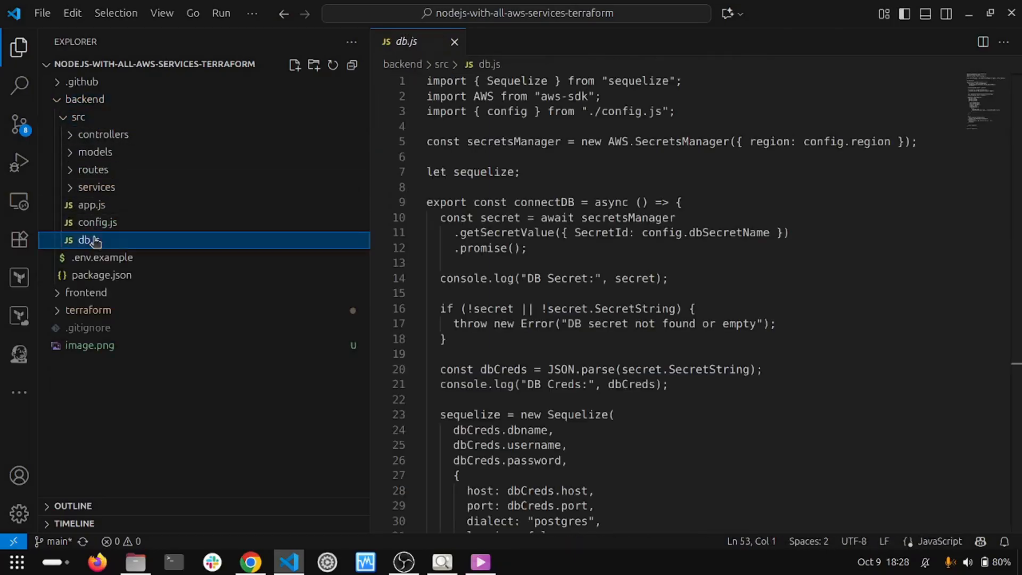
scroll(811, 321, "down", 3)
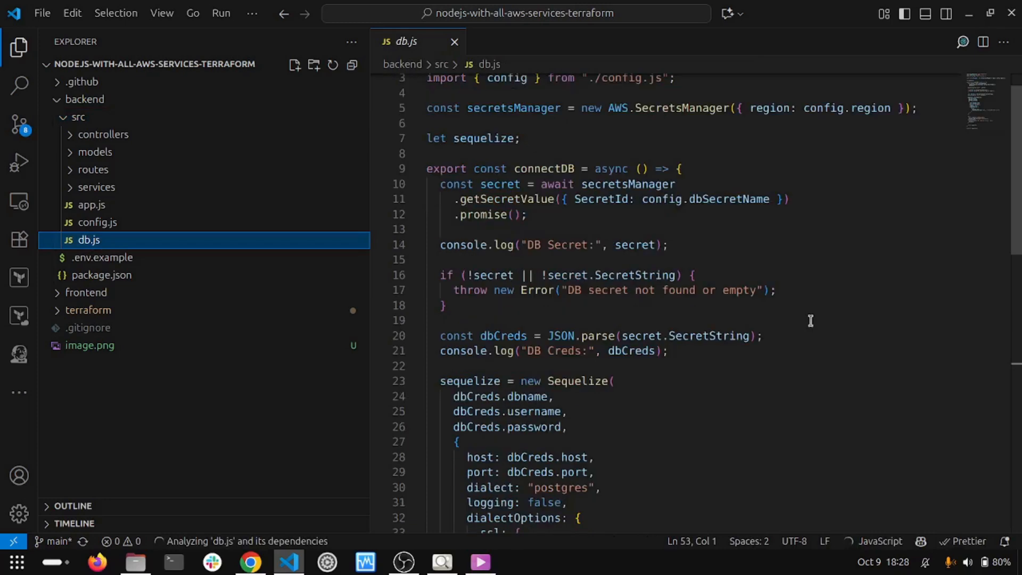
scroll(811, 321, "up", 3)
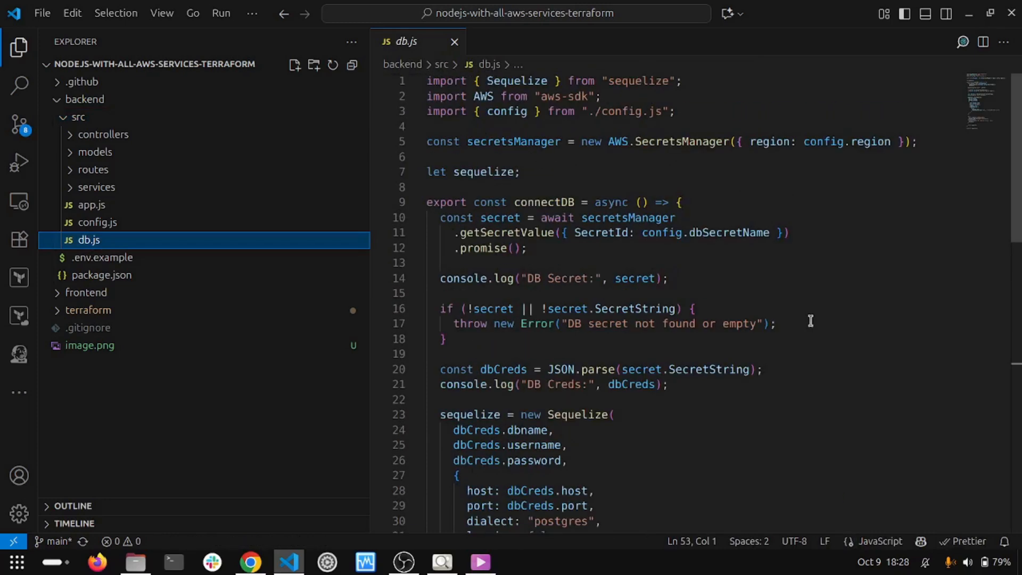
Open app.js and scroll through the server startup code
left_click(107, 206)
scroll(717, 306, "up", 5)
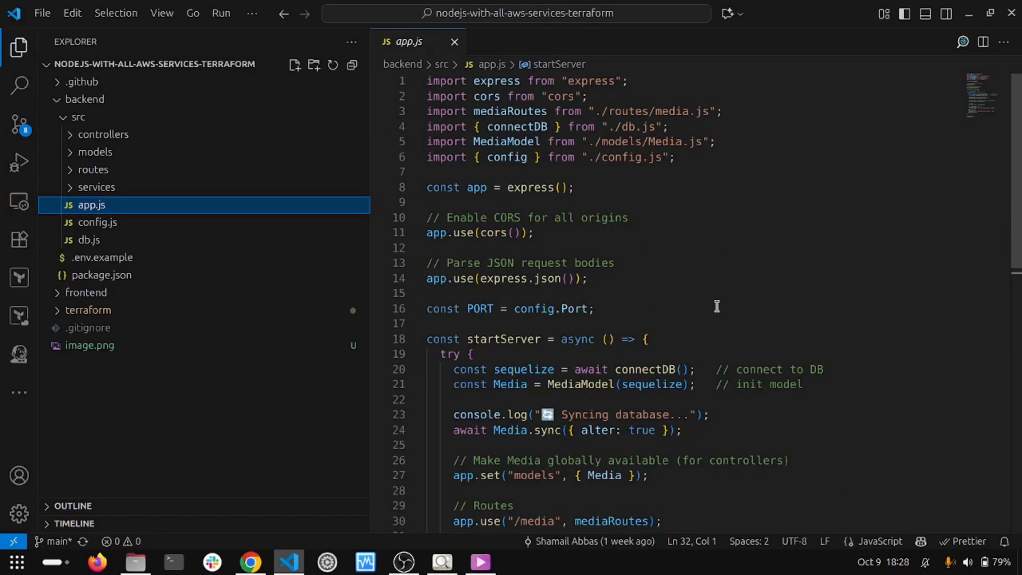
scroll(716, 306, "down", 2)
scroll(716, 306, "down", 2)
scroll(716, 306, "up", 3)
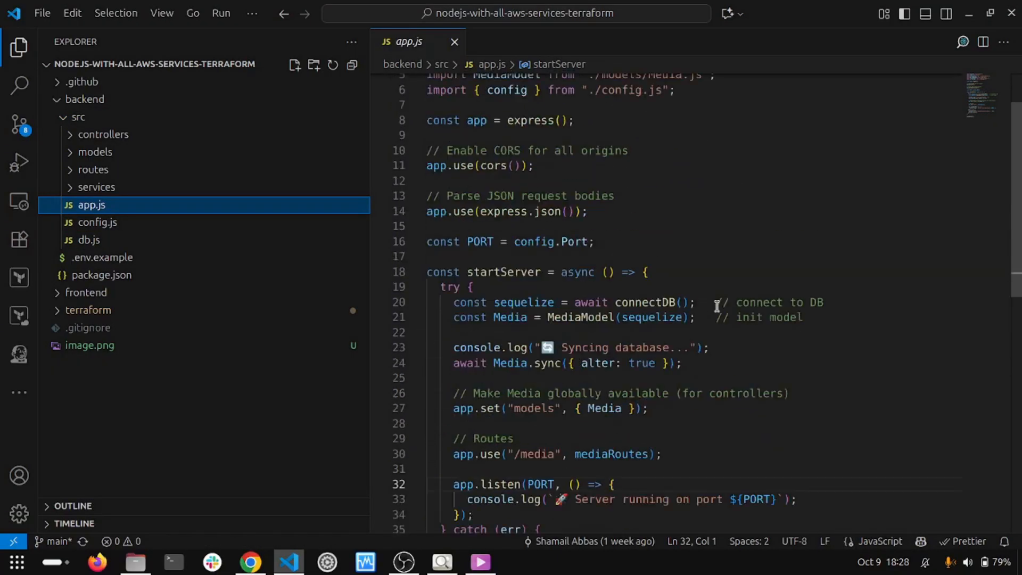
scroll(717, 307, "down", 2)
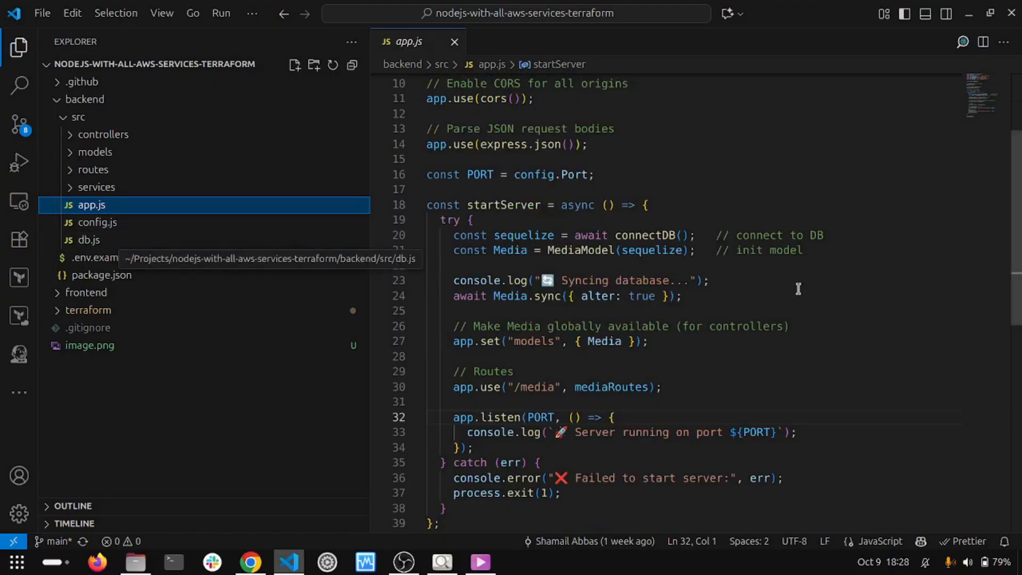
scroll(666, 289, "up", 5)
scroll(684, 290, "down", 3)
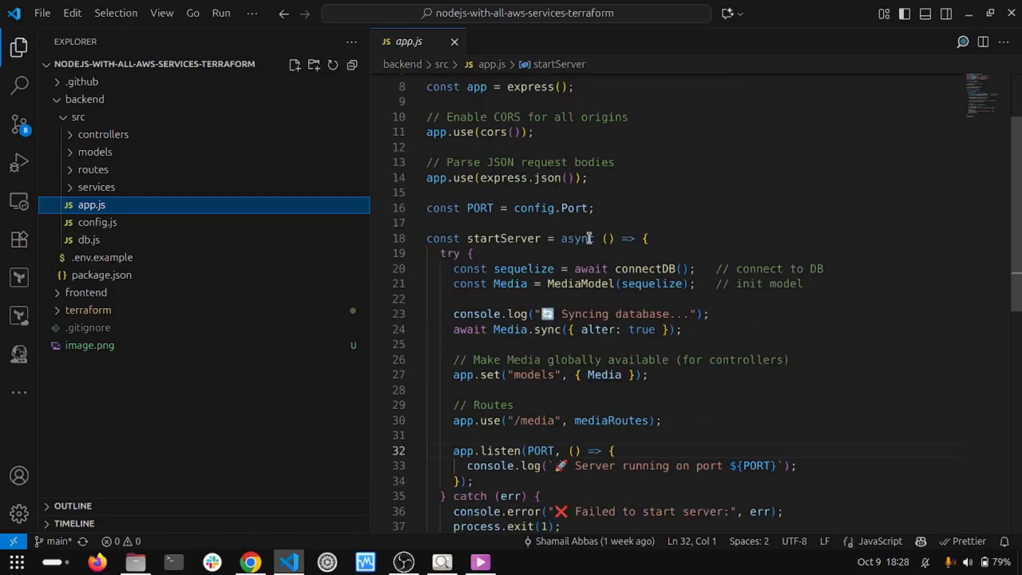
scroll(607, 205, "up", 2)
scroll(615, 207, "down", 7)
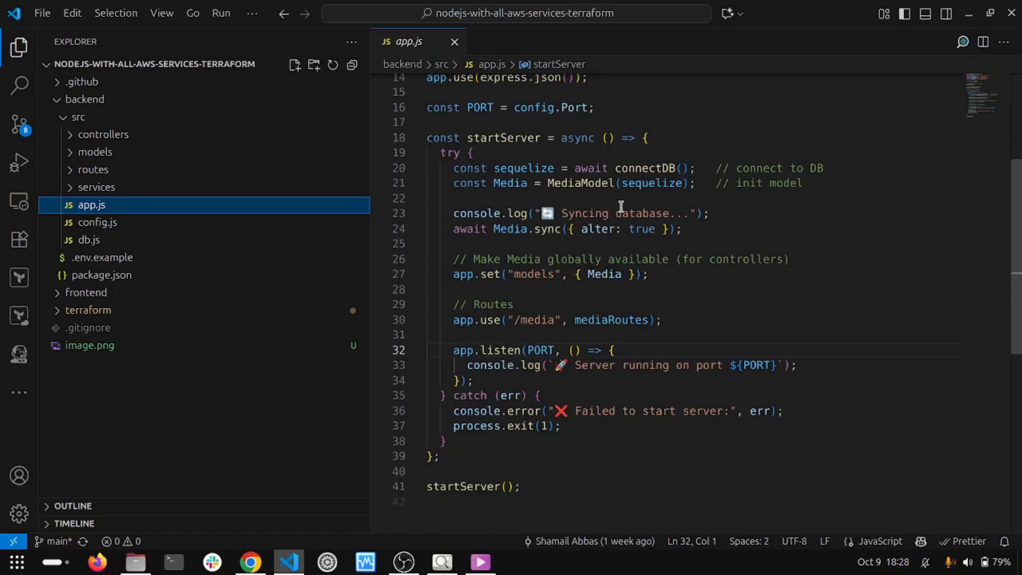
scroll(620, 219, "up", 7)
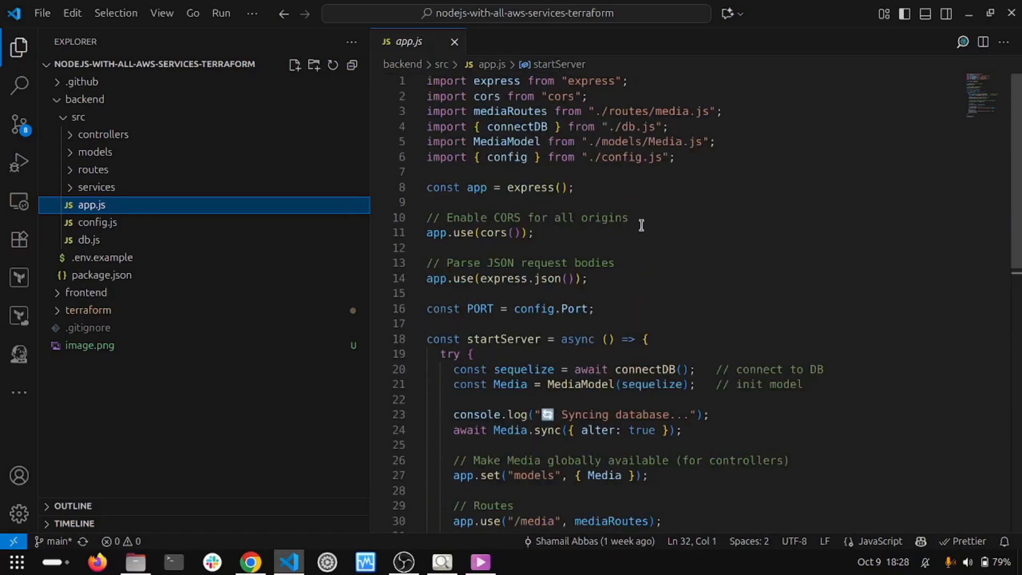
scroll(664, 232, "down", 5)
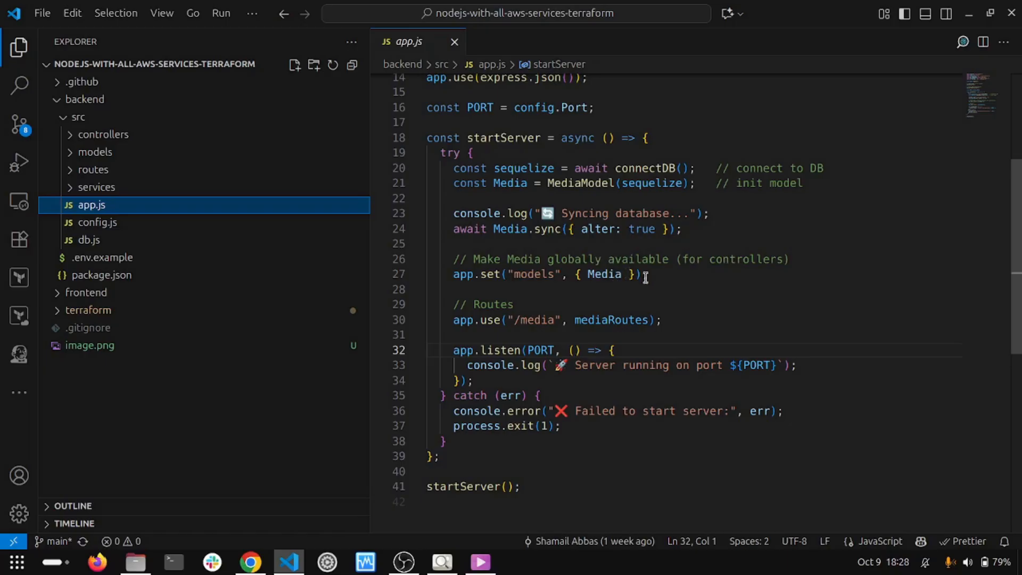
Open the Media model, revisit app.js, then open routes/media.js and controllers/mediaController.js
left_click(93, 152)
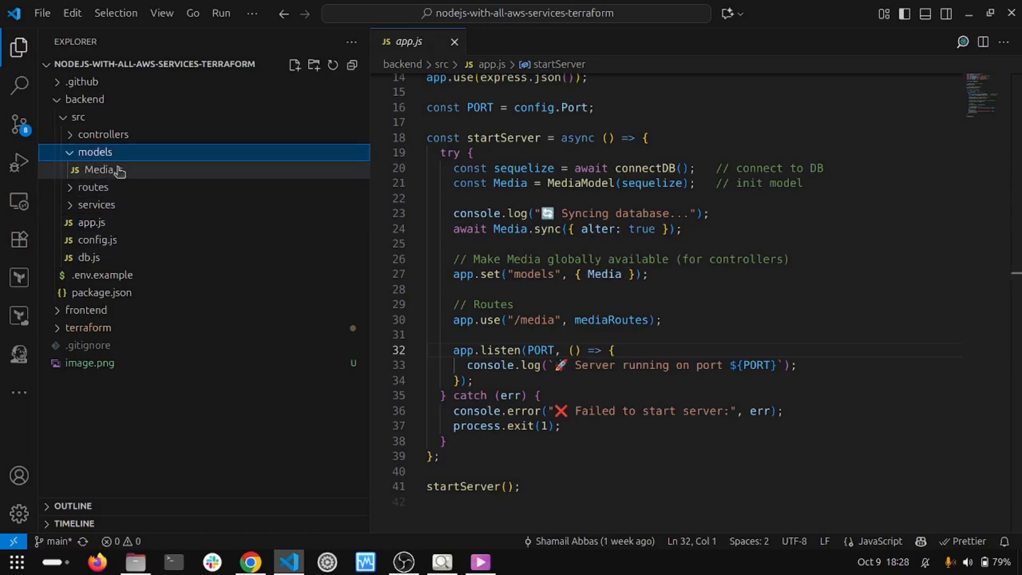
left_click(101, 169)
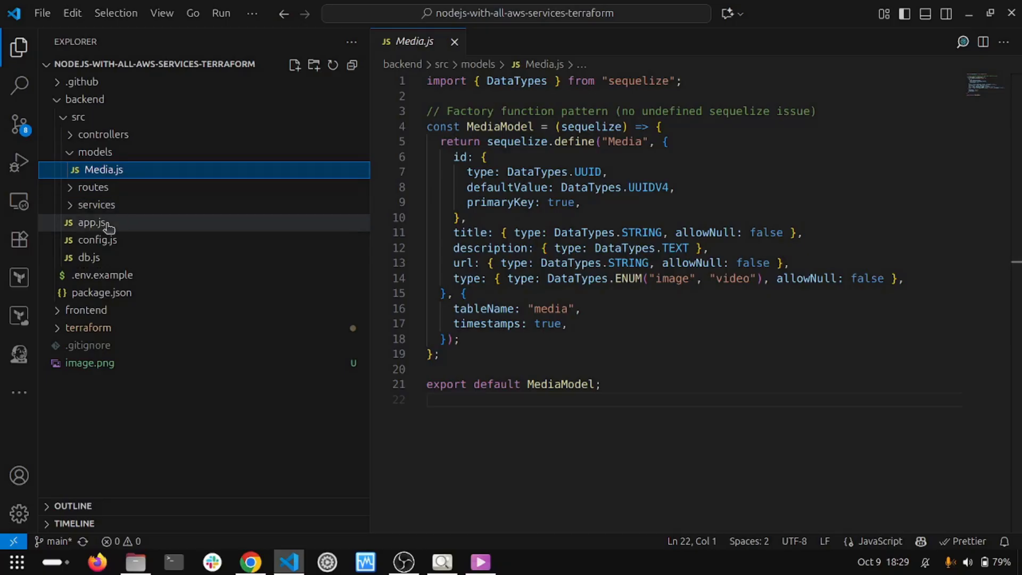
left_click(99, 188)
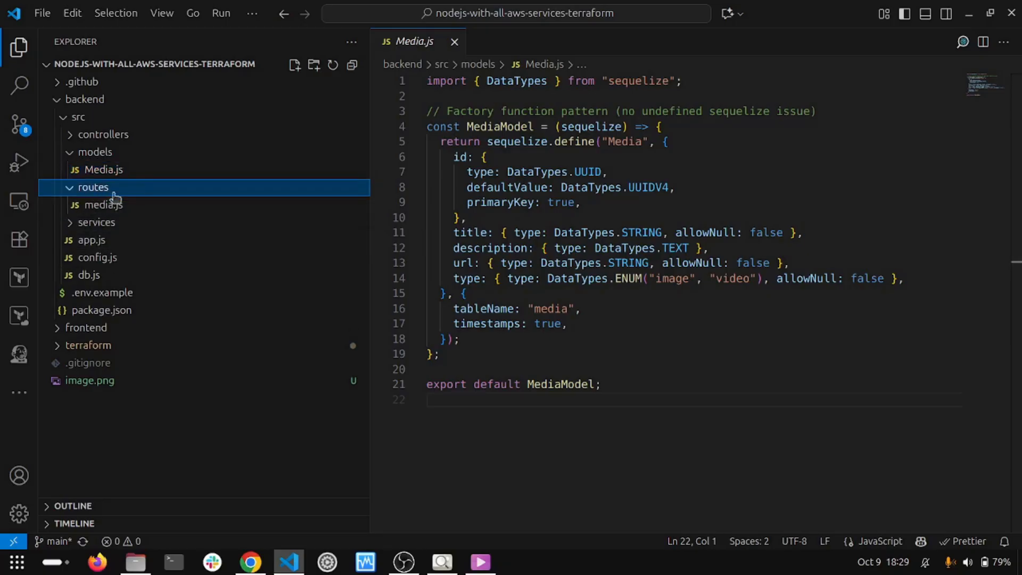
left_click(101, 241)
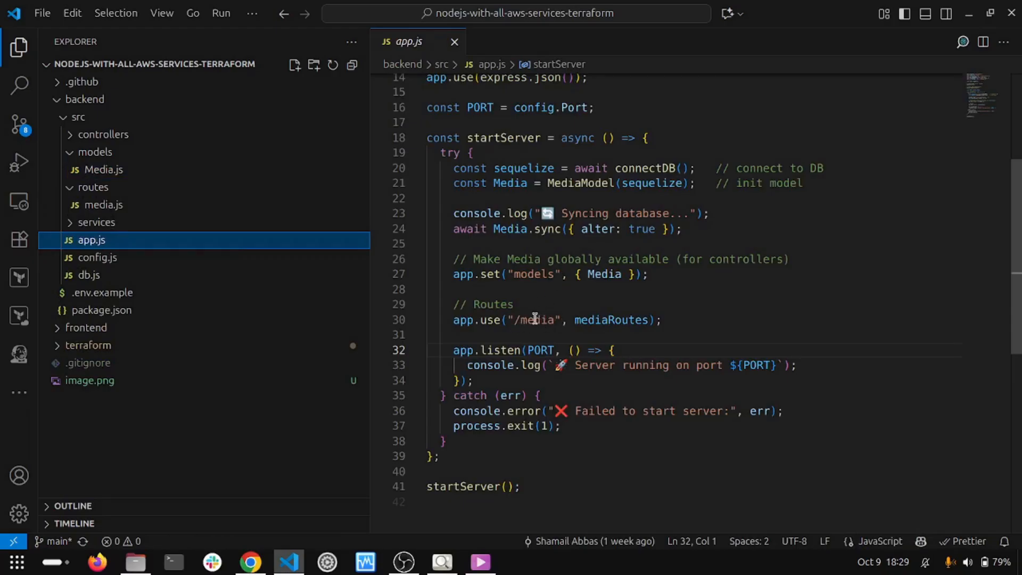
left_click(107, 205)
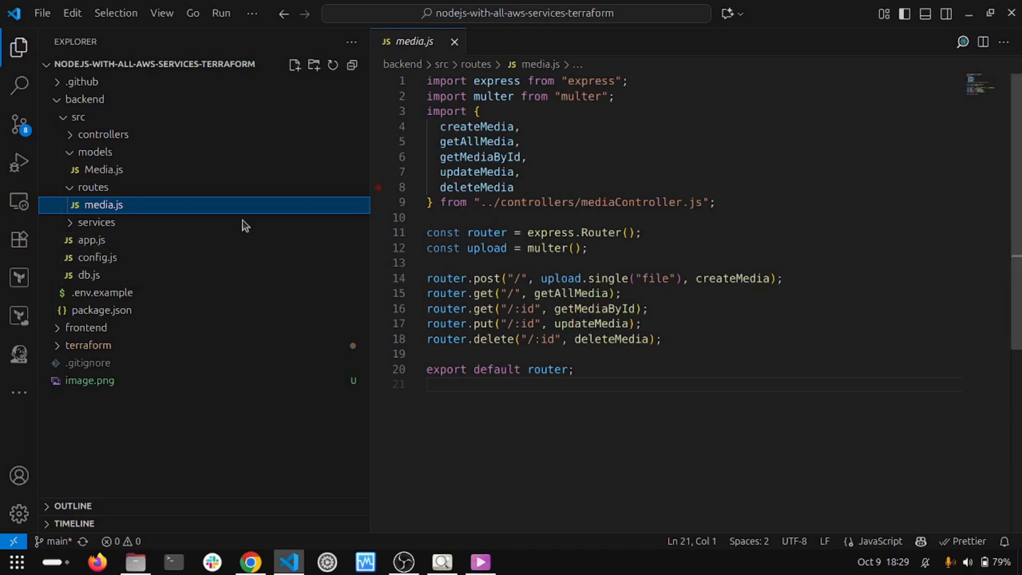
left_click(136, 137)
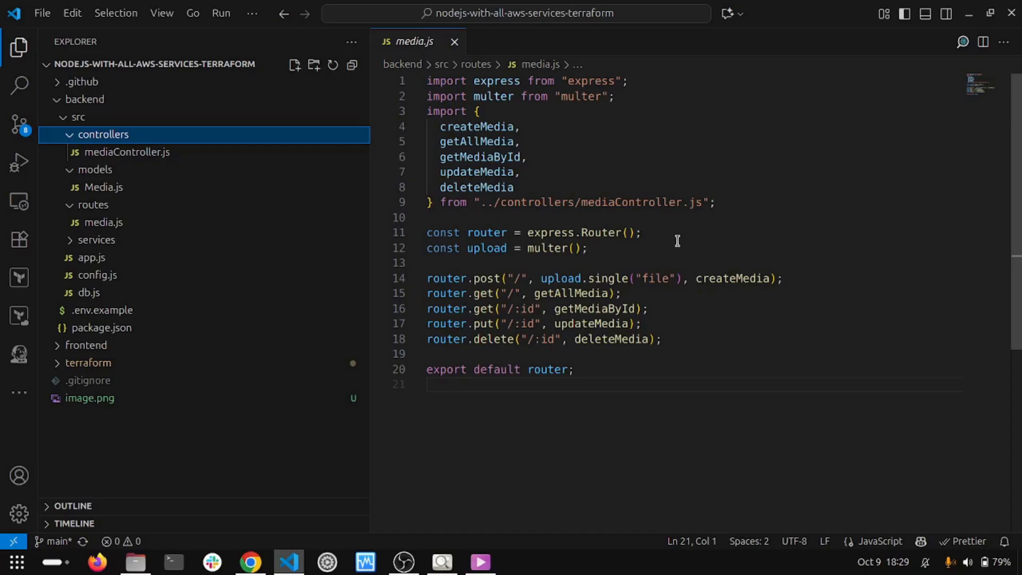
left_click(128, 152)
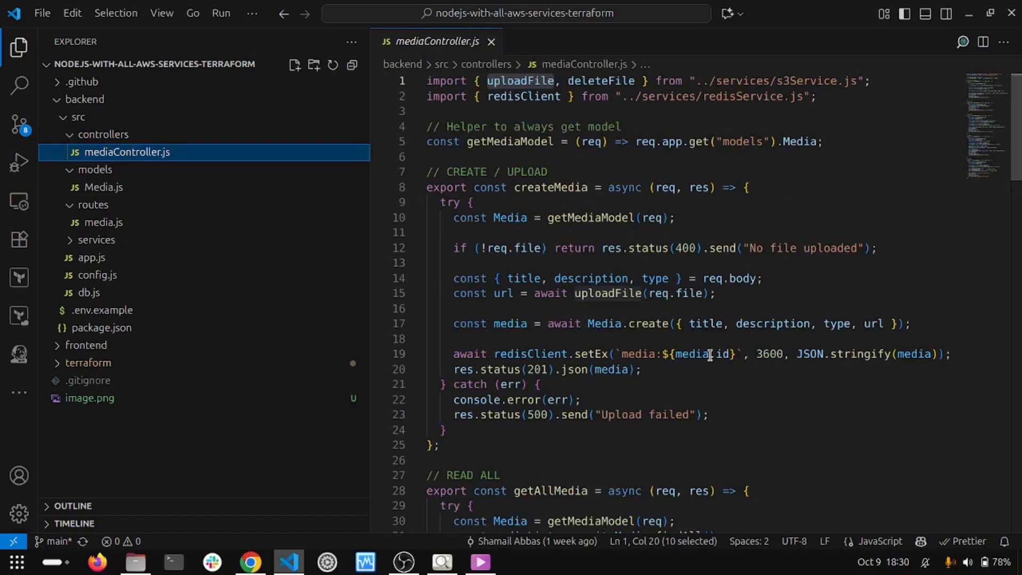
Select the uploadFile call in createMedia and open services/s3Service.js to see its definition
mouse_move(546, 190)
scroll(670, 220, "down", 1)
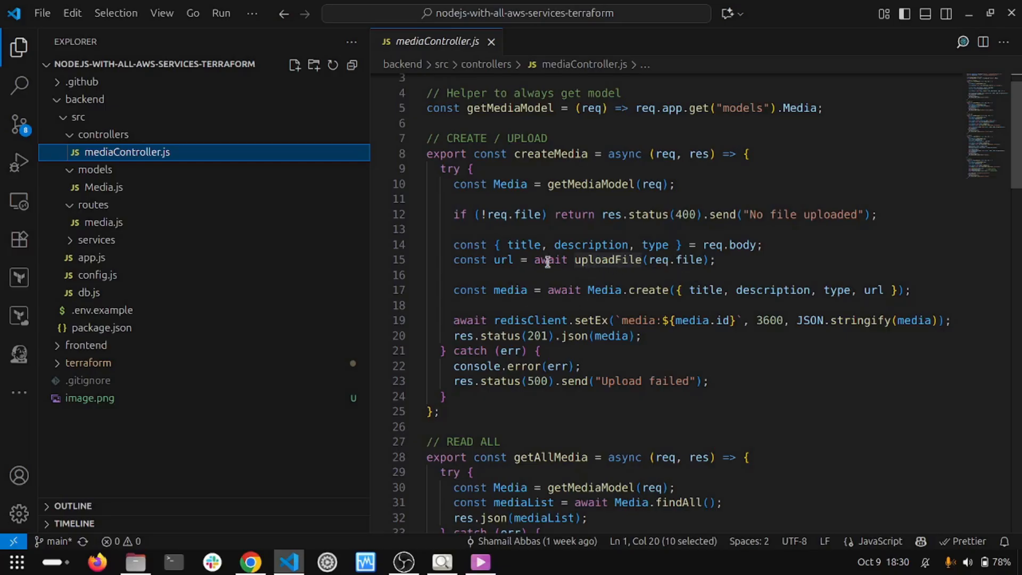
scroll(708, 268, "up", 1)
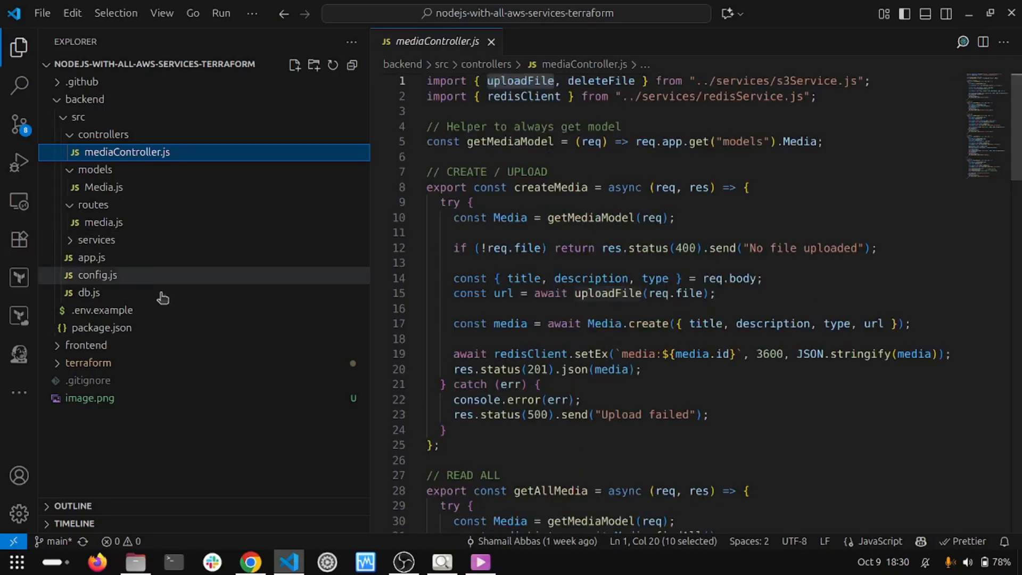
double_click(616, 294)
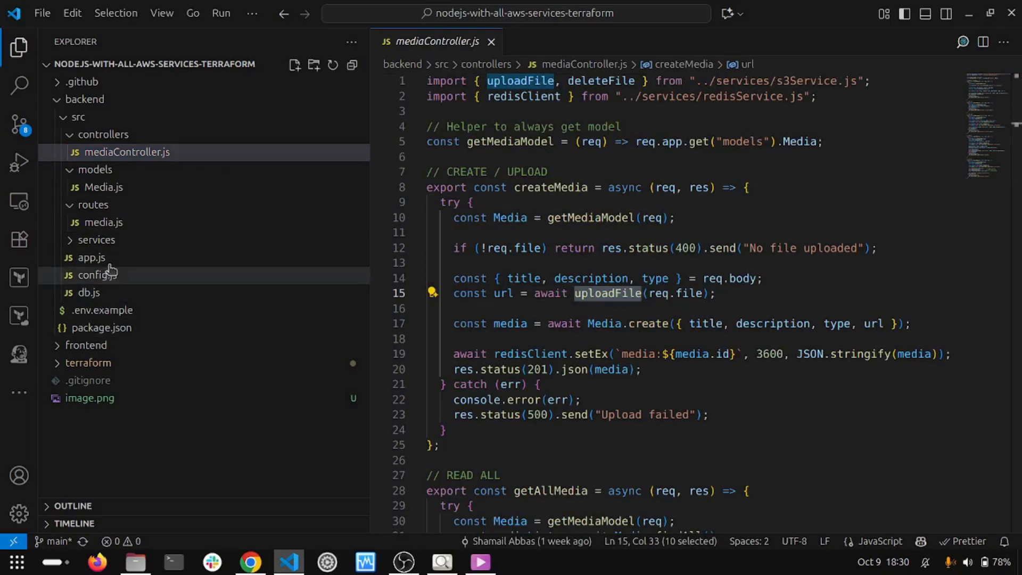
left_click(101, 240)
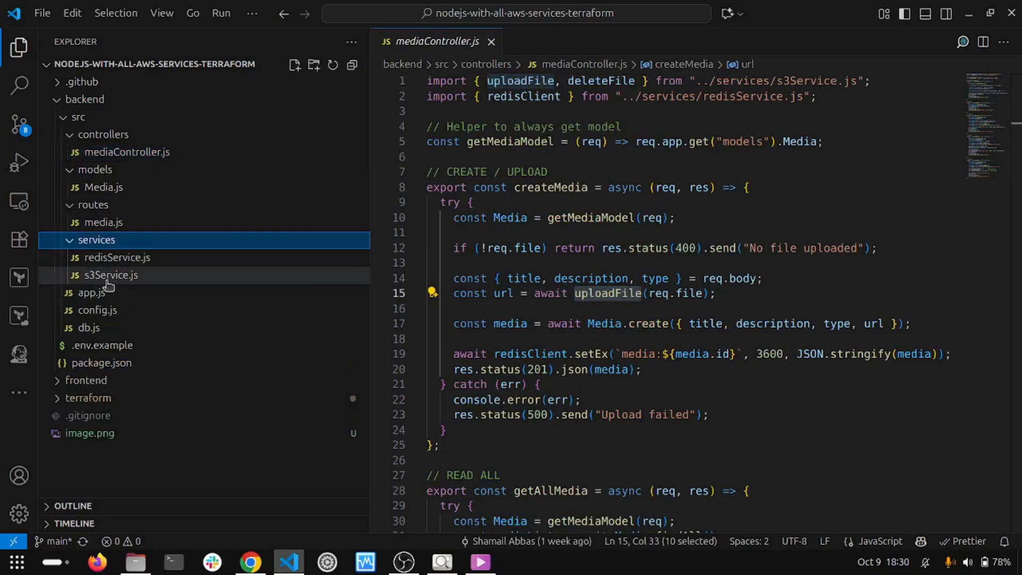
left_click(108, 276)
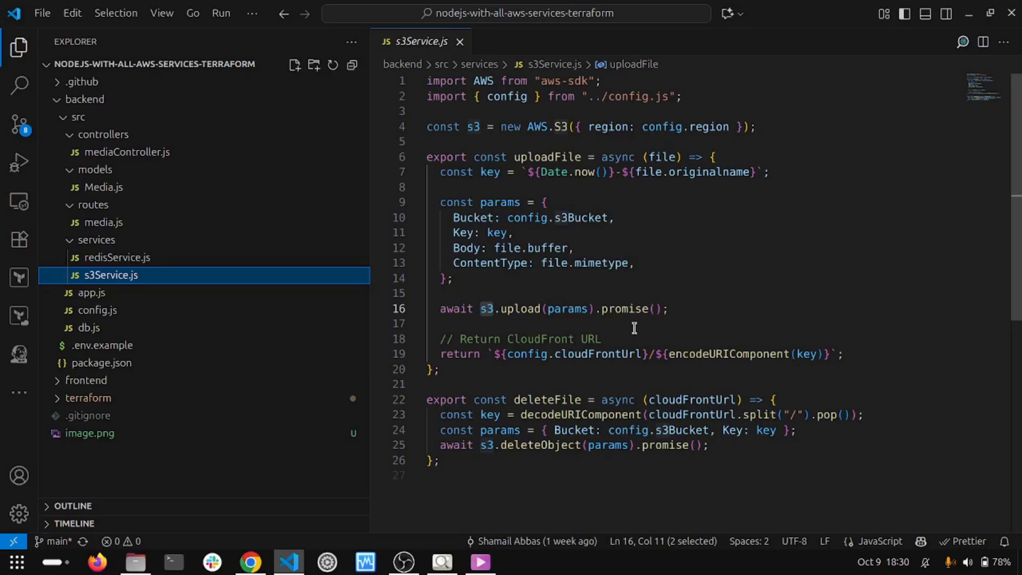
Reopen mediaController.js from the controllers folder
left_click(121, 156)
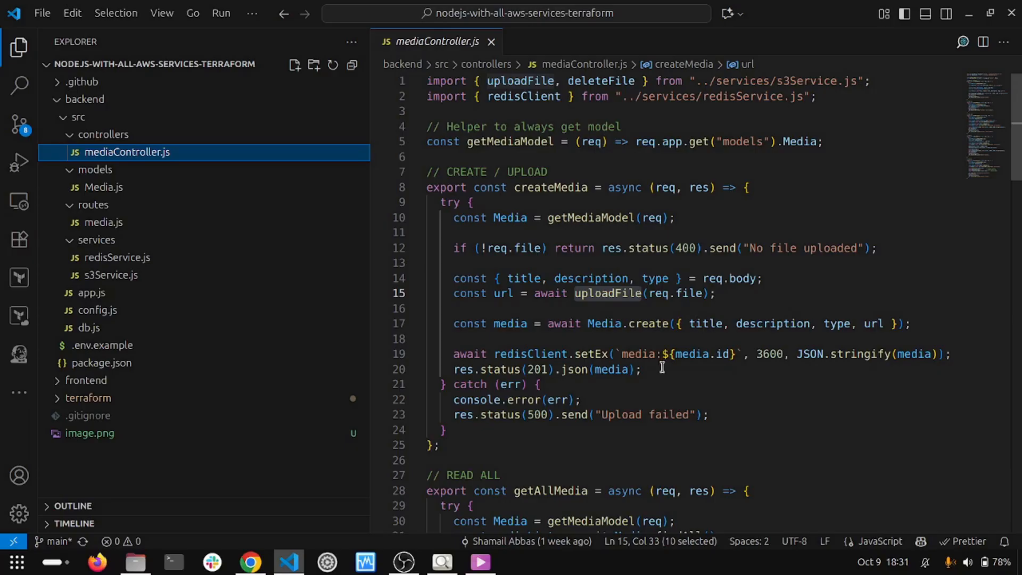
scroll(668, 351, "down", 3)
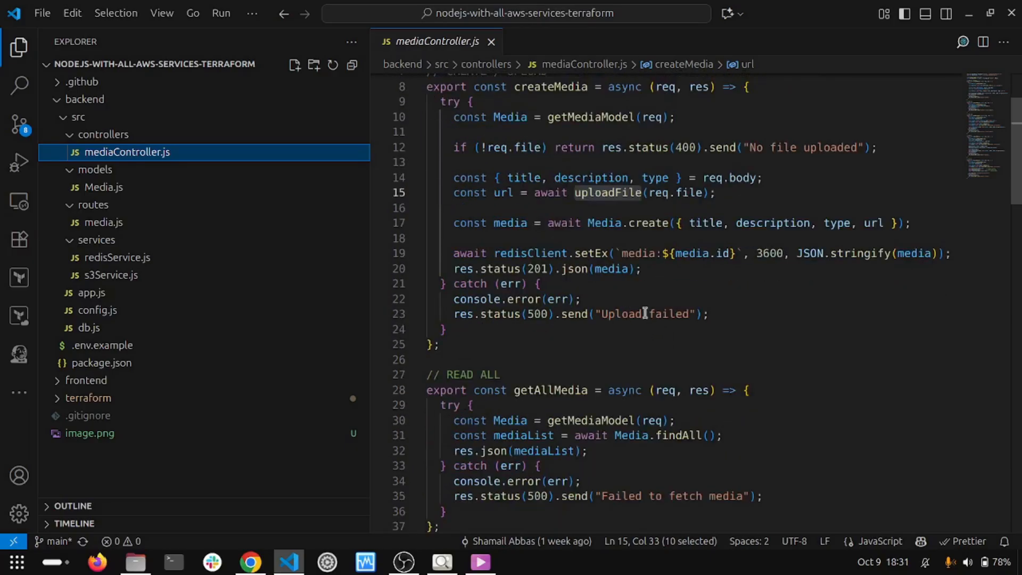
scroll(673, 269, "down", 1)
scroll(606, 354, "down", 2)
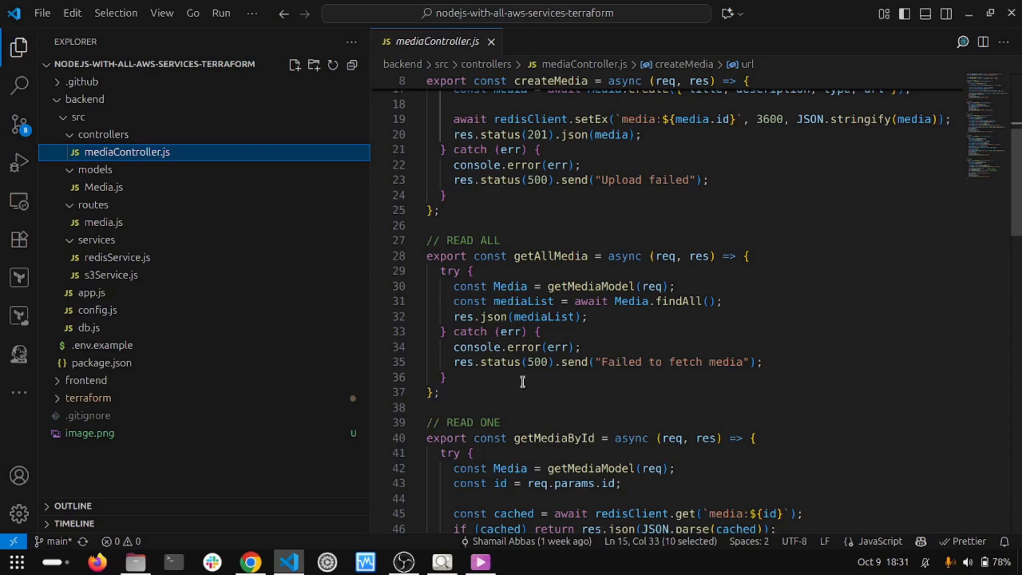
scroll(517, 376, "down", 1)
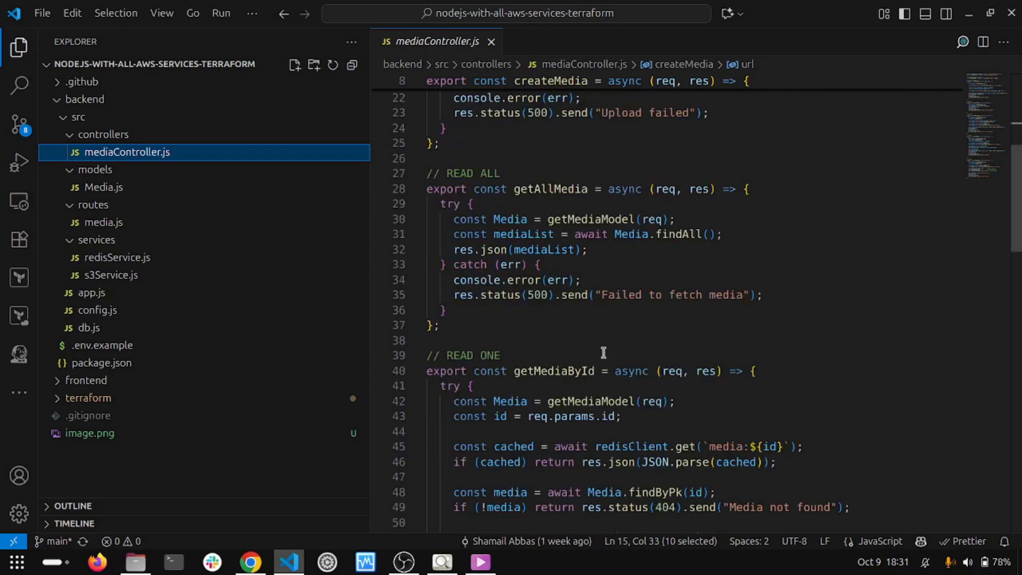
scroll(603, 353, "down", 2)
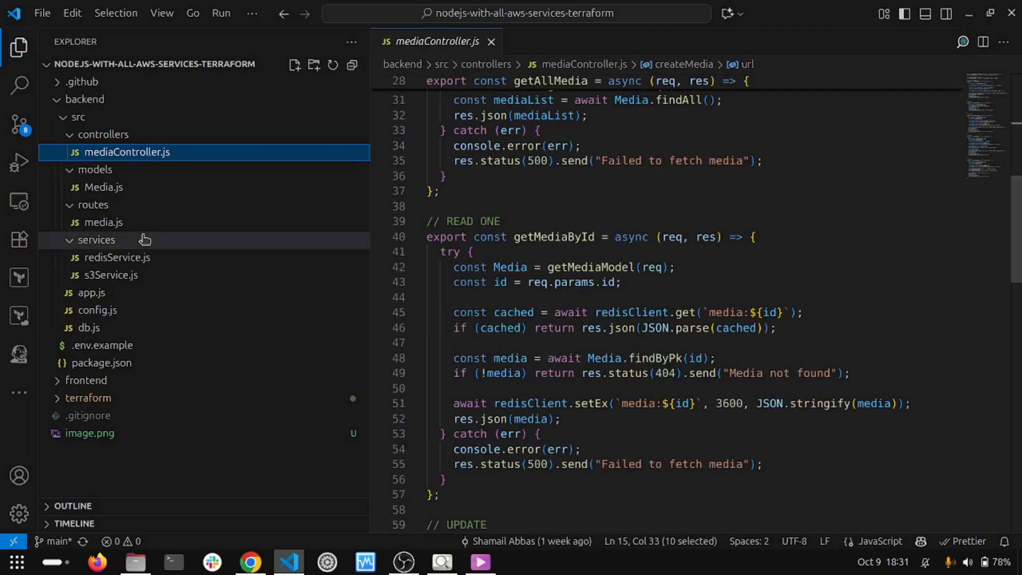
left_click(131, 264)
key("ctrl+a")
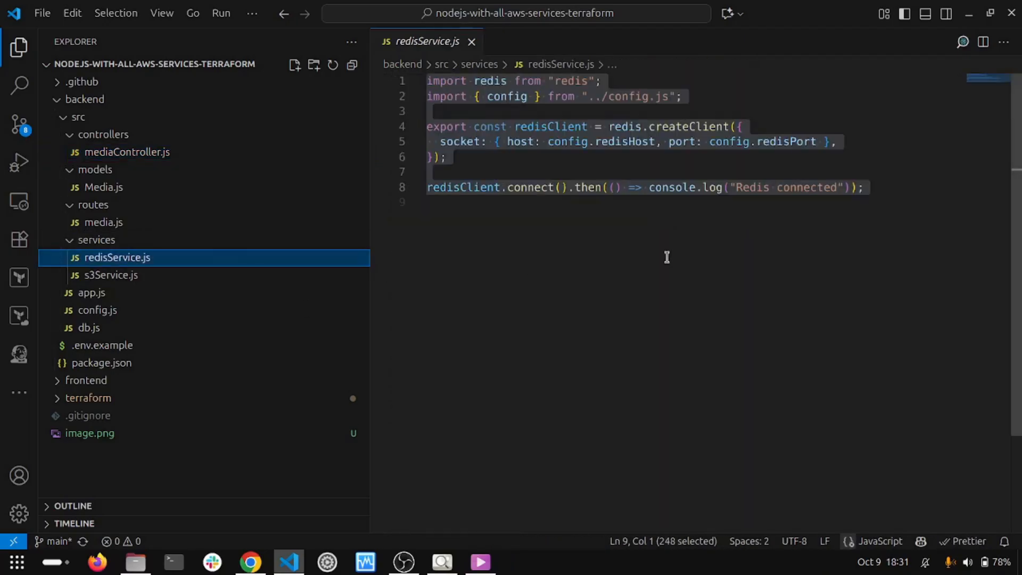
left_click(694, 220)
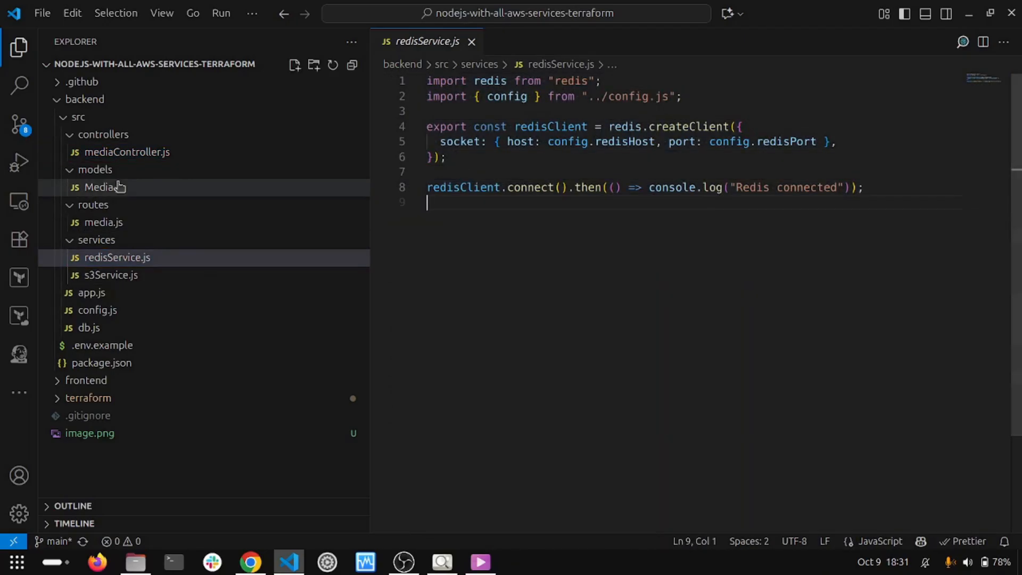
left_click(127, 153)
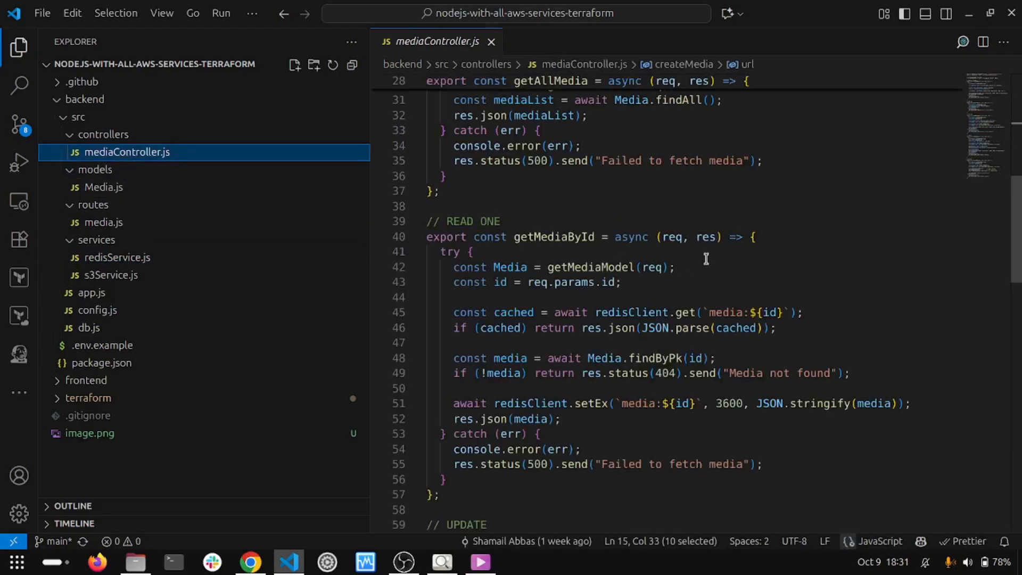
scroll(708, 249, "up", 3)
scroll(707, 253, "up", 4)
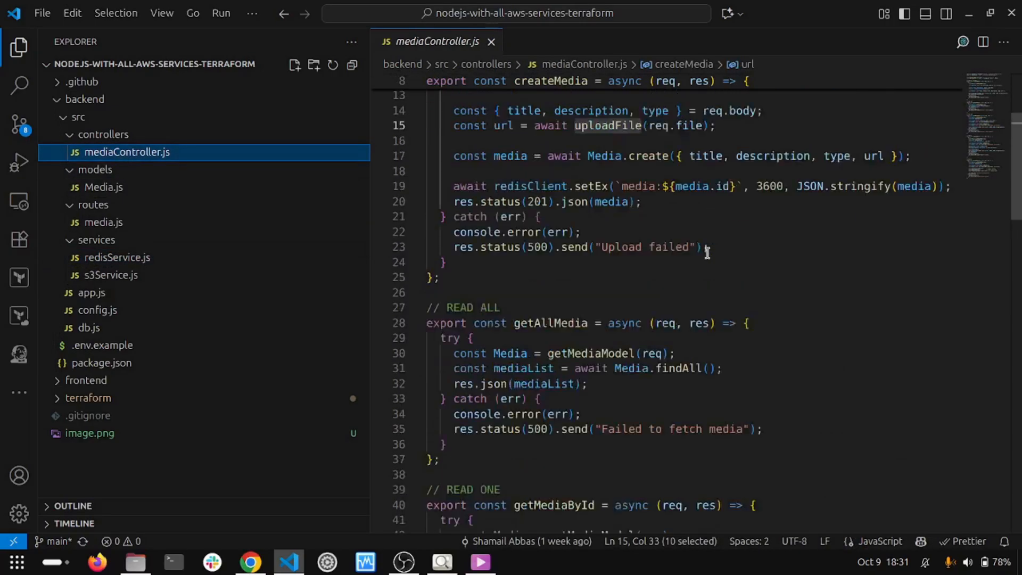
scroll(720, 271, "down", 5)
scroll(720, 270, "down", 12)
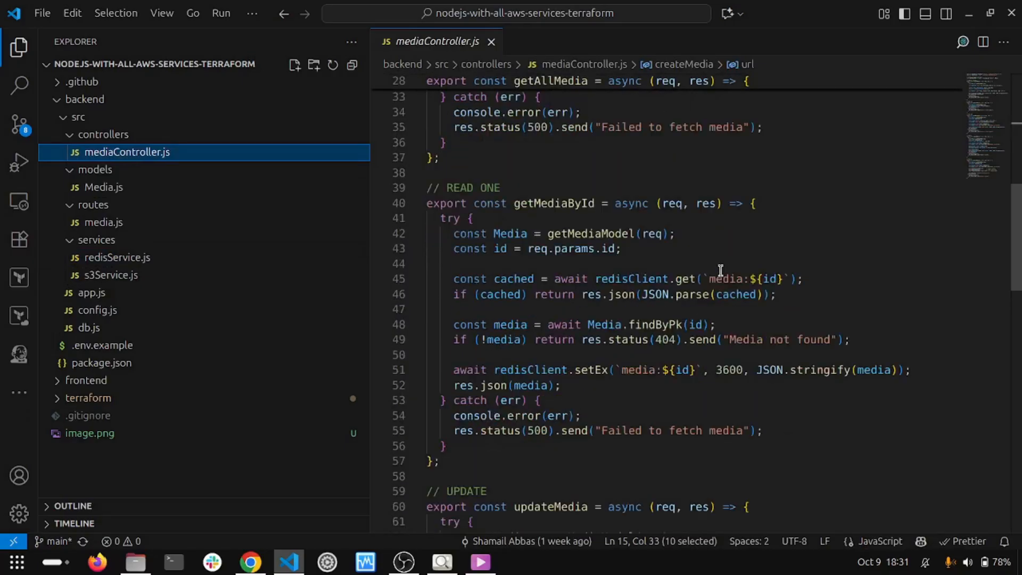
scroll(721, 271, "down", 1)
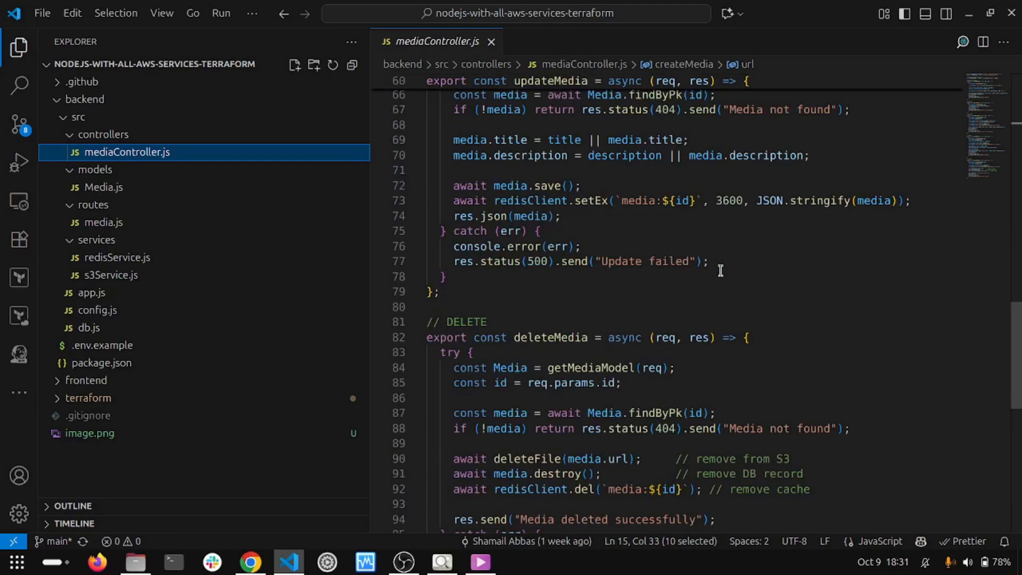
scroll(721, 271, "up", 12)
scroll(720, 271, "up", 2)
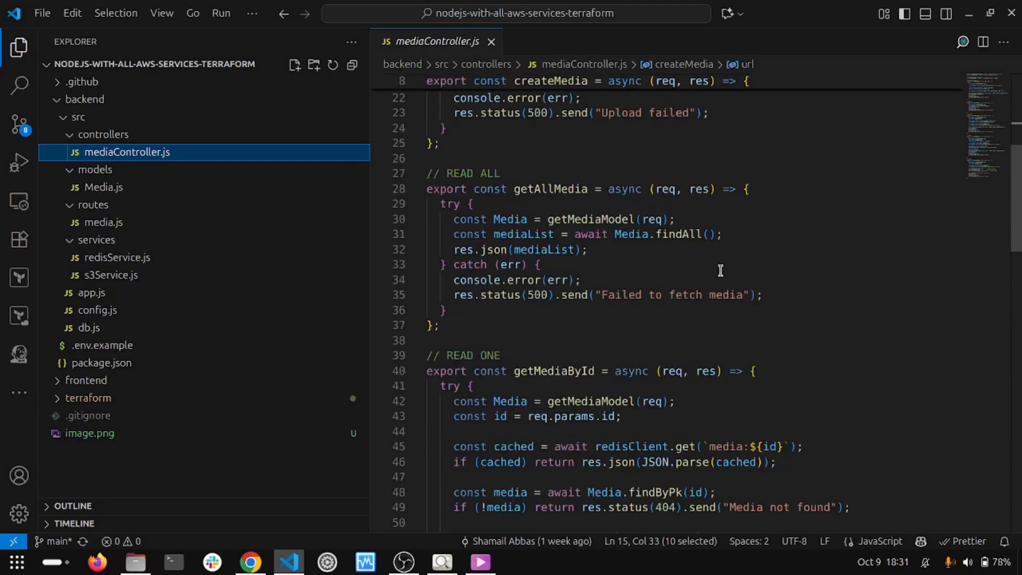
scroll(754, 267, "down", 3)
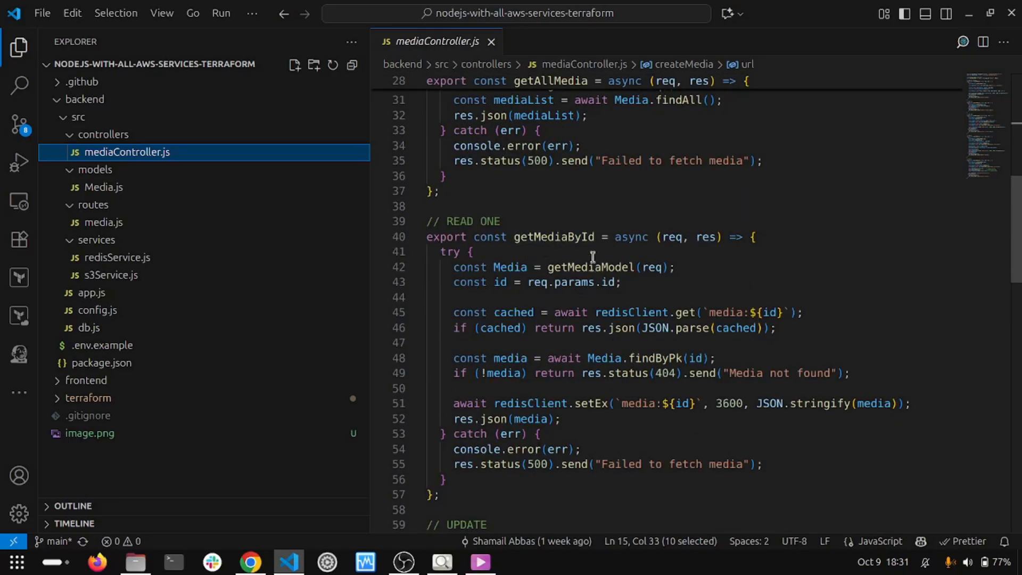
scroll(543, 213, "down", 2)
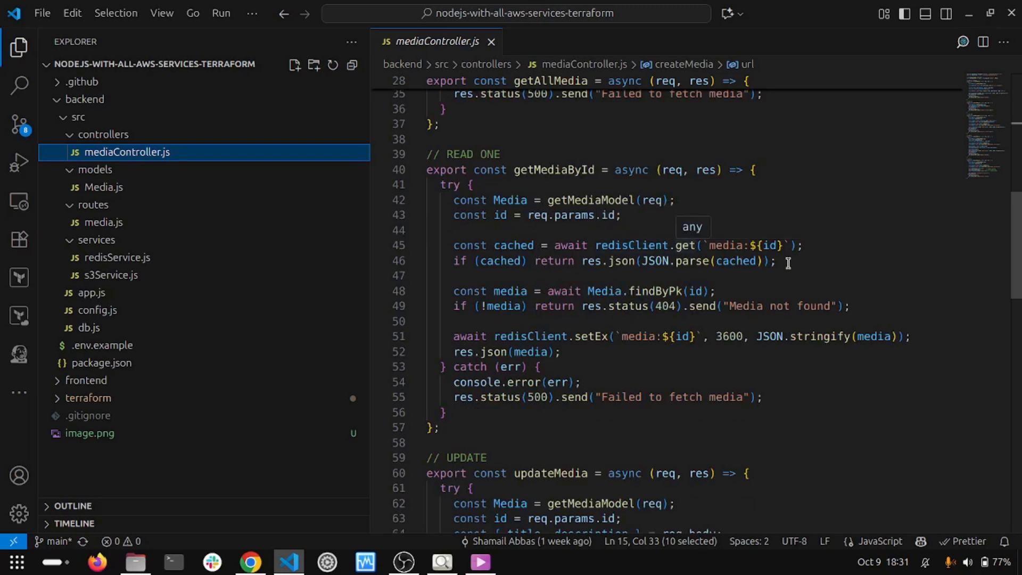
left_click(634, 245)
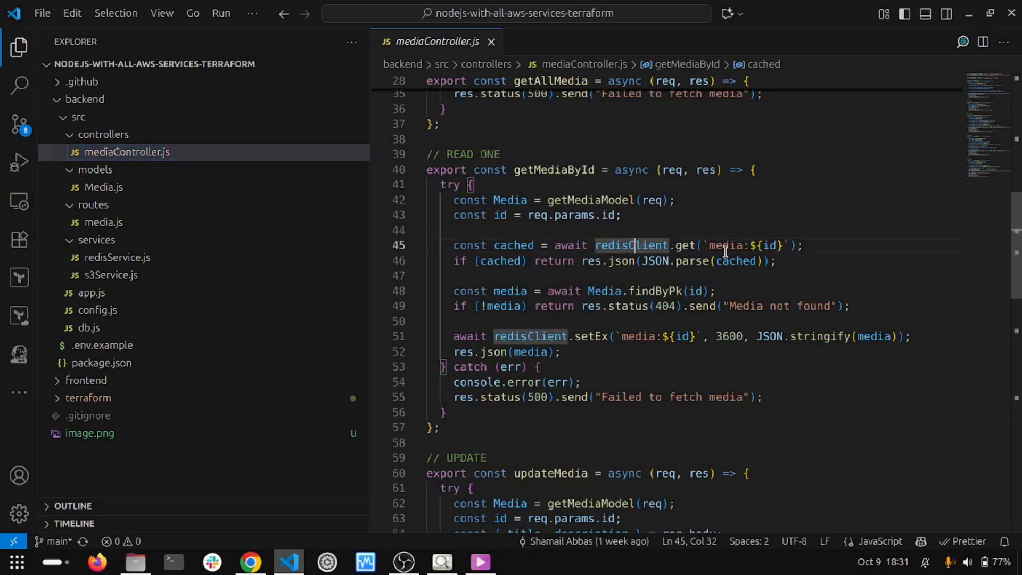
mouse_move(527, 246)
double_click(528, 247)
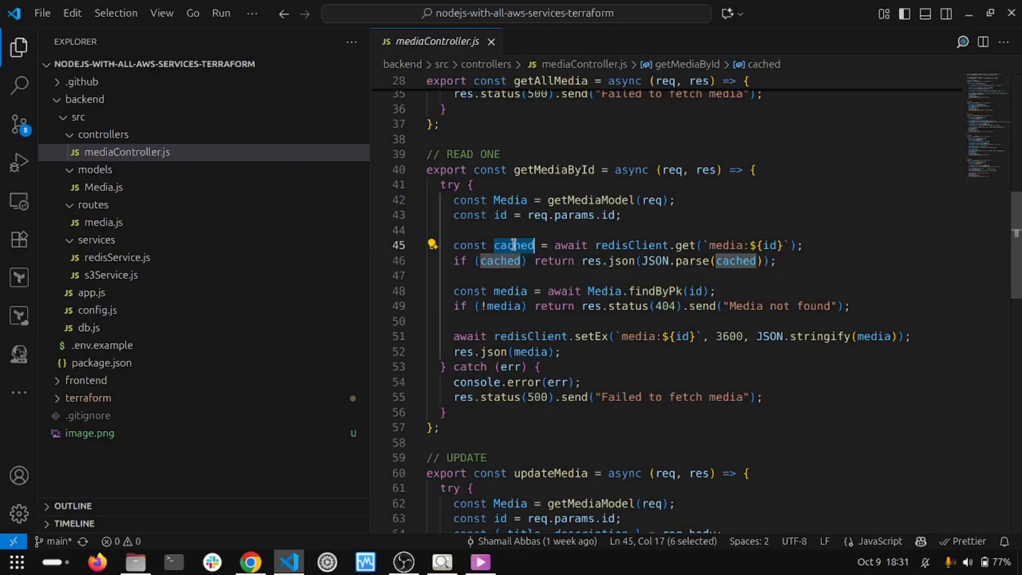
mouse_move(631, 244)
mouse_move(620, 292)
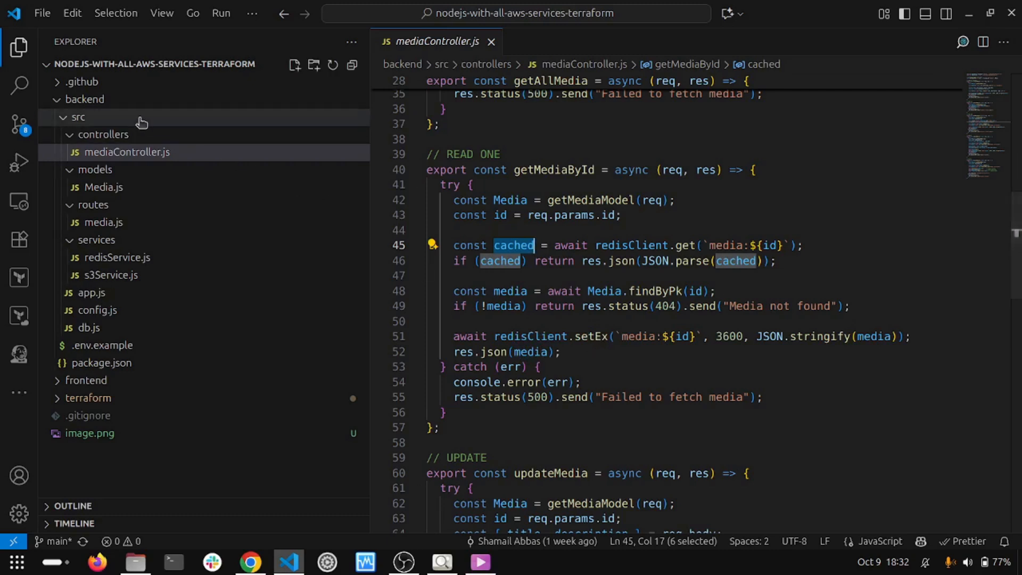
left_click(101, 115)
Collapse backend and open the frontend's index.html from the Explorer
left_click(101, 100)
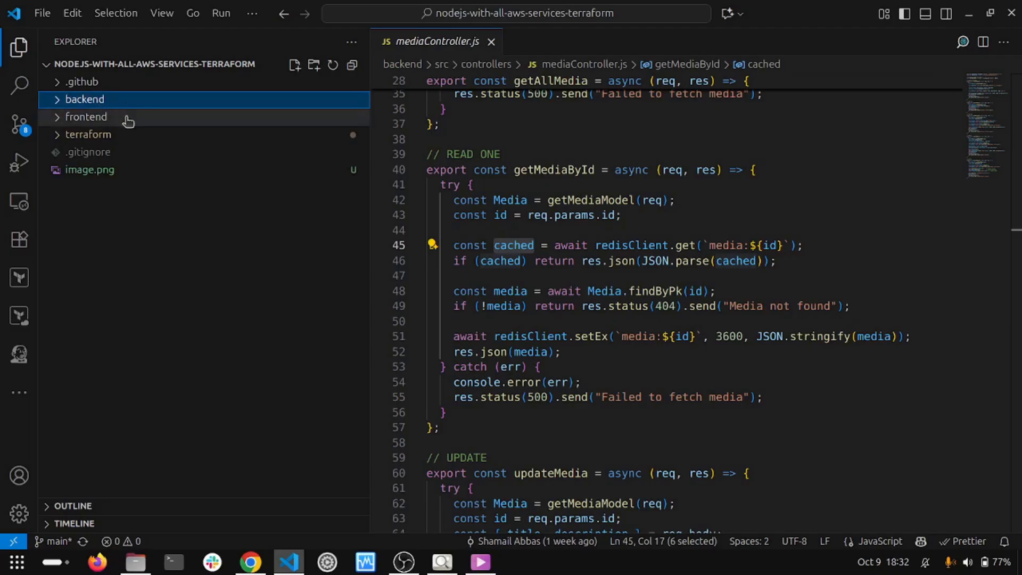
left_click(122, 117)
left_click(120, 138)
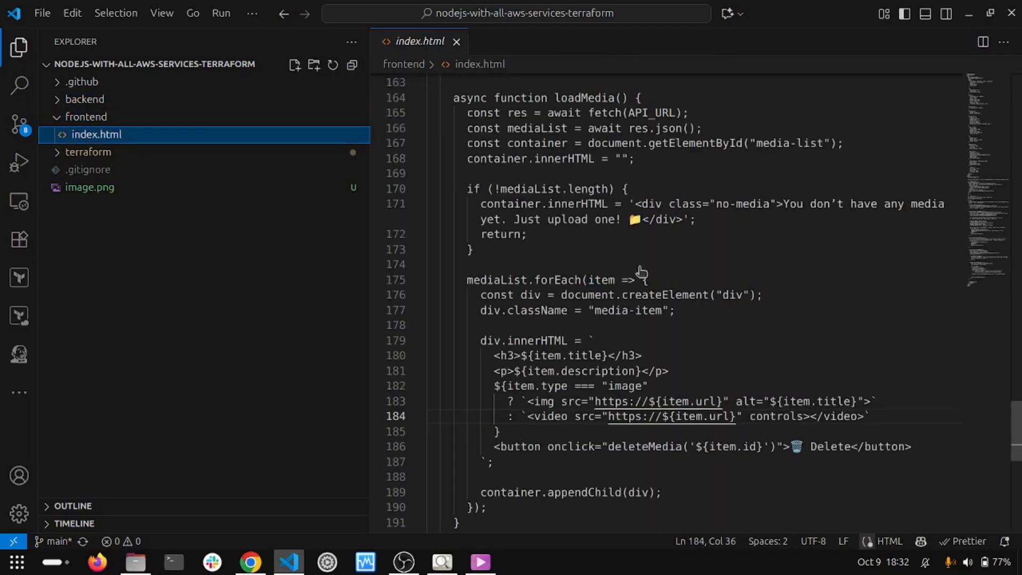
scroll(842, 304, "down", 2)
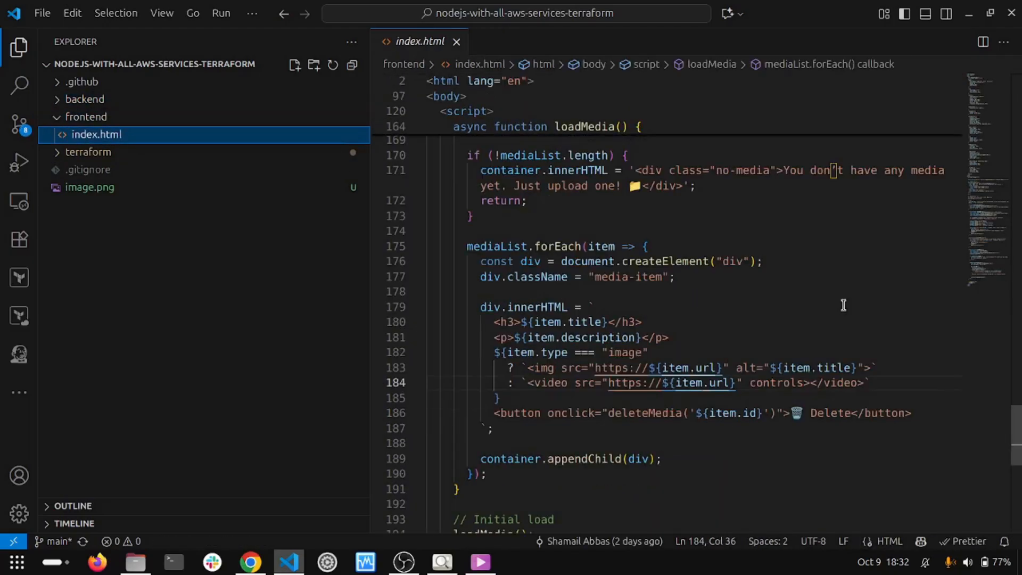
Scroll through index.html's script to loadMedia, which renders image or video items with Delete buttons
scroll(843, 304, "up", 3)
scroll(844, 305, "up", 5)
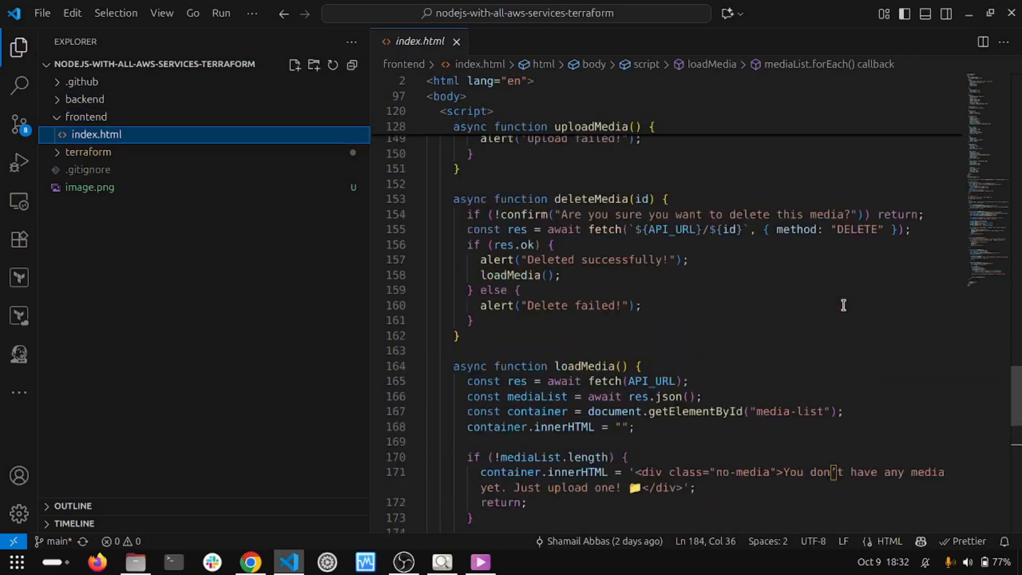
scroll(843, 305, "up", 6)
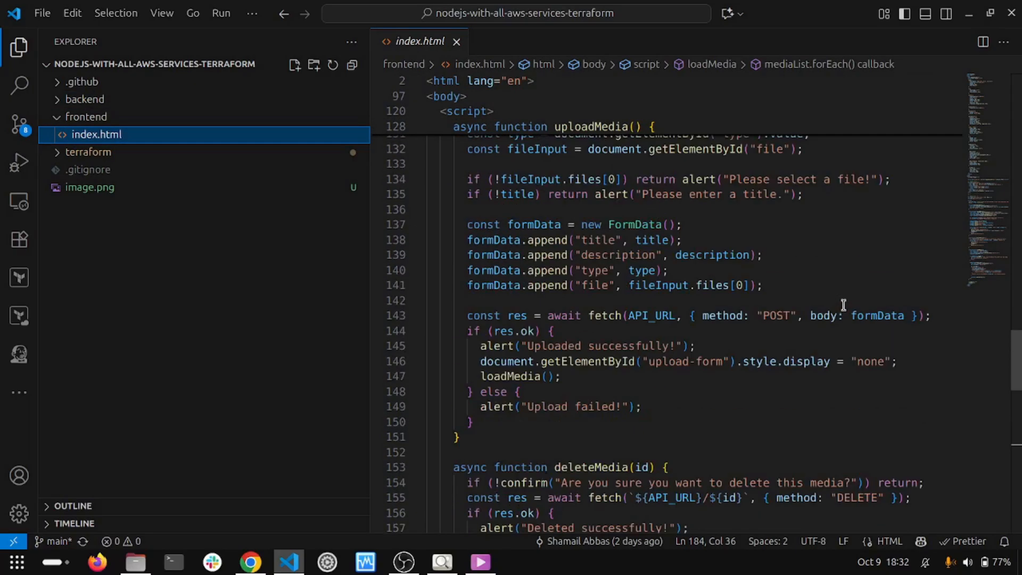
scroll(843, 305, "up", 1)
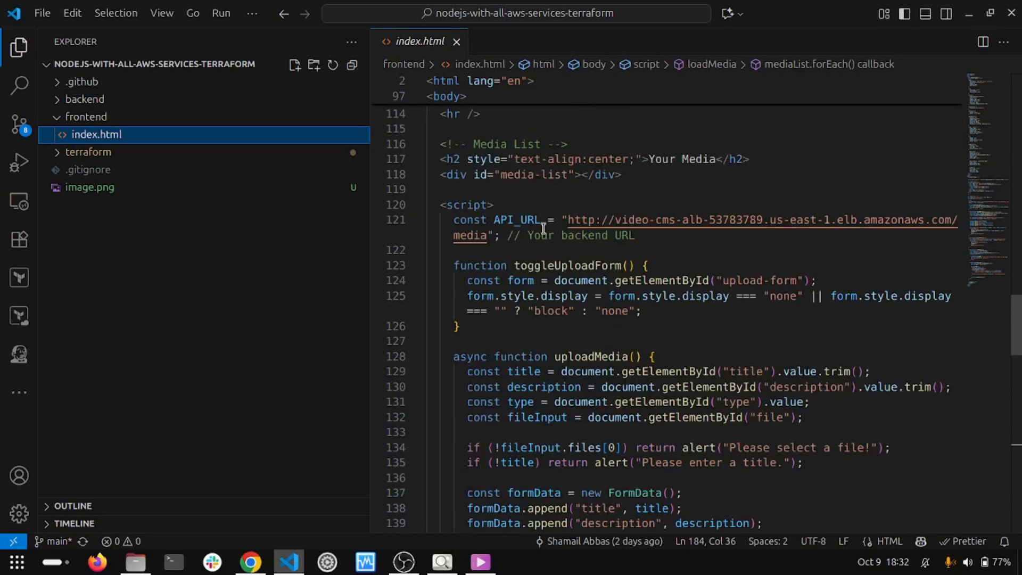
scroll(634, 277, "down", 1)
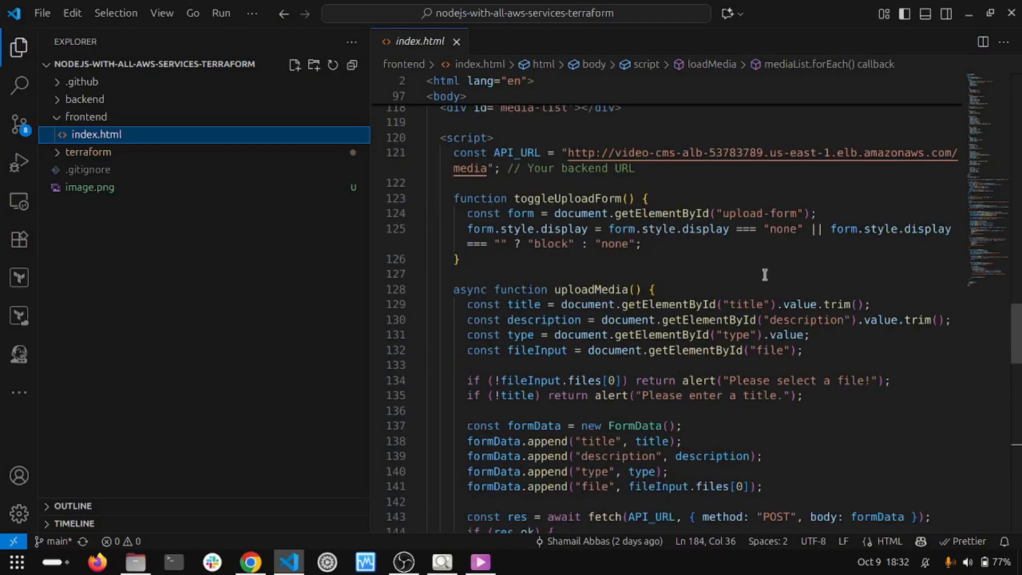
scroll(743, 259, "down", 2)
scroll(742, 258, "down", 5)
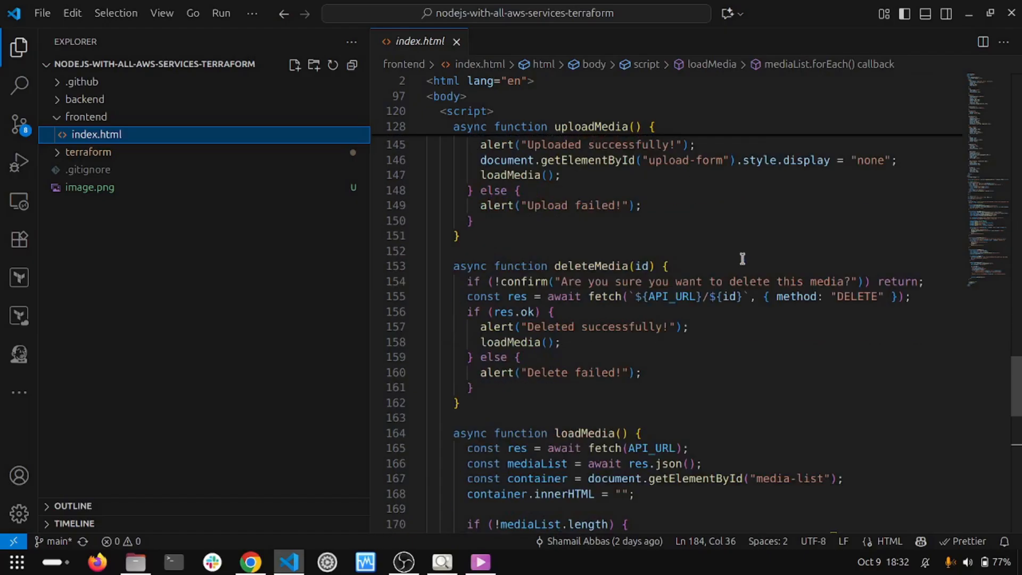
scroll(692, 358, "down", 2)
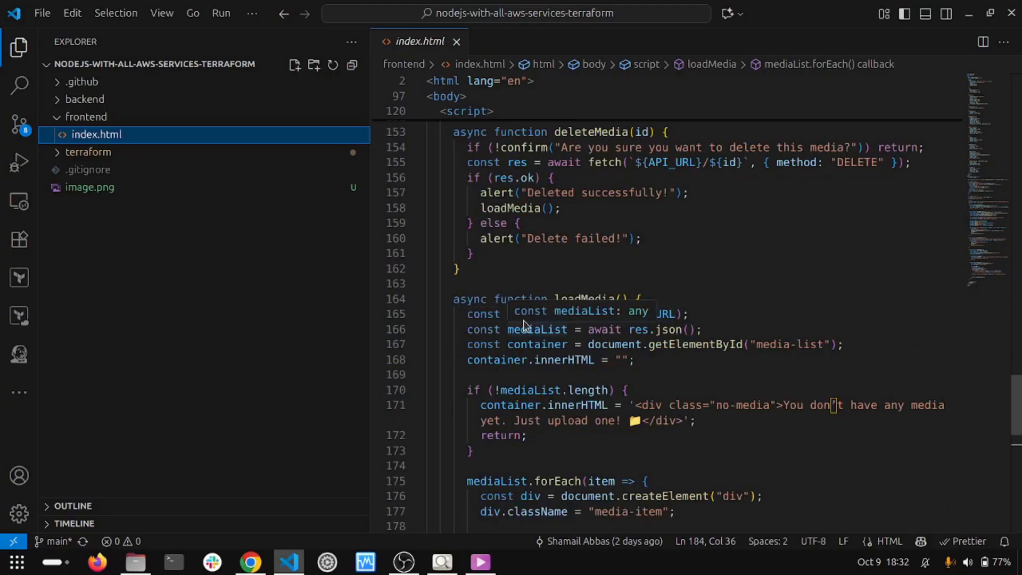
scroll(738, 289, "down", 1)
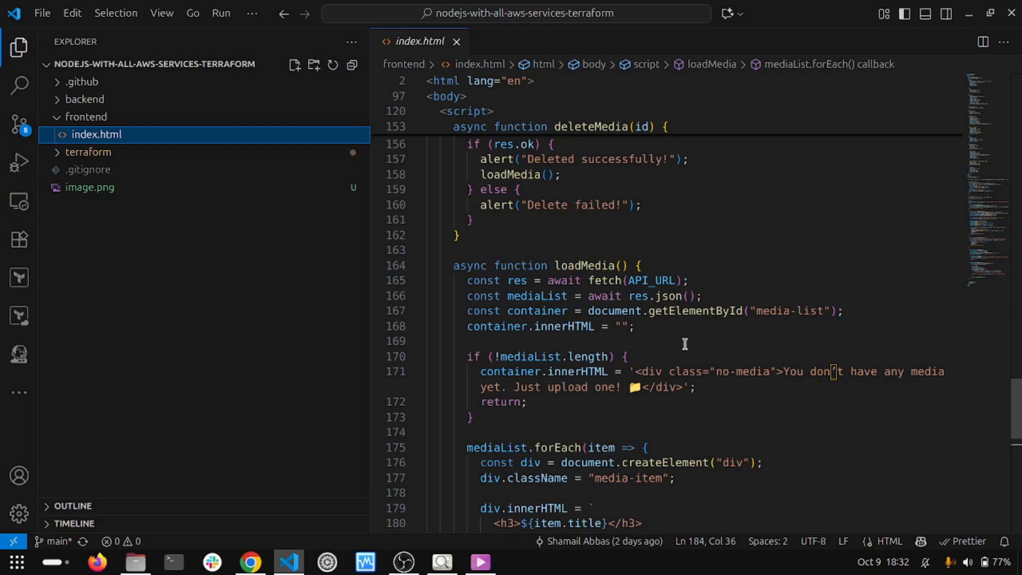
scroll(565, 260, "down", 3)
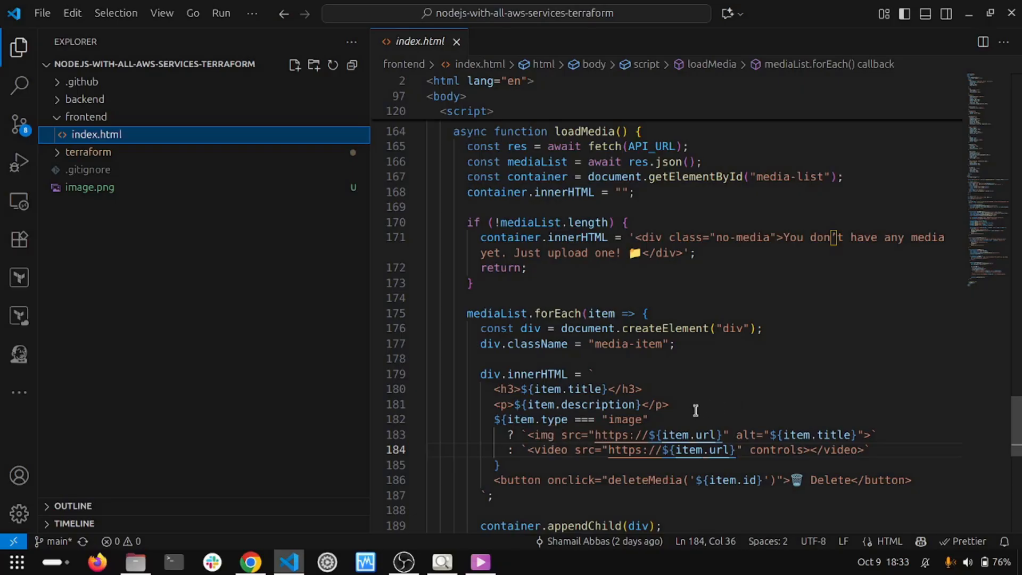
scroll(696, 410, "down", 1)
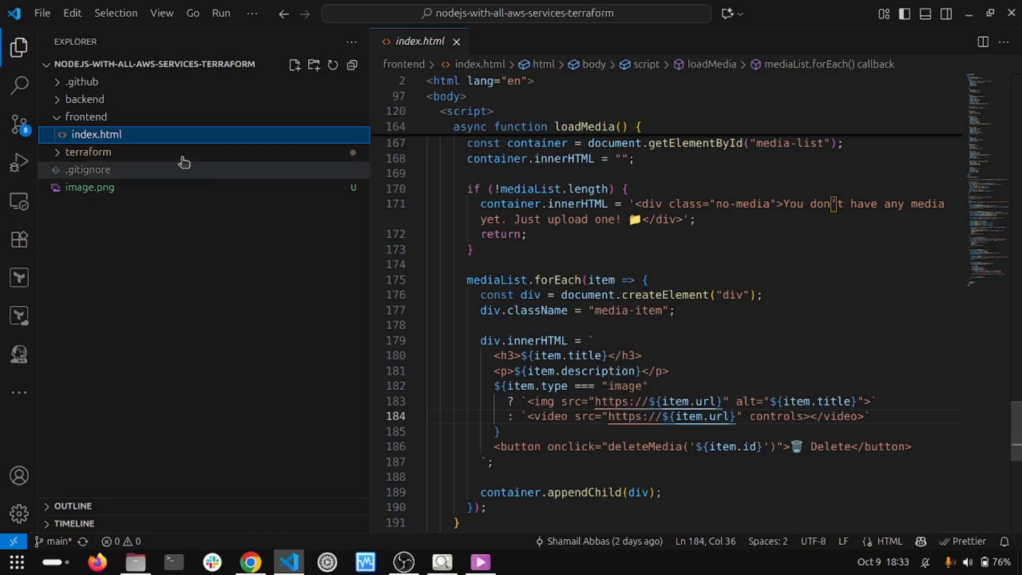
Trace uploadFile from mediaController.js into s3Service.js to confirm uploads return CloudFront URLs
left_click(112, 100)
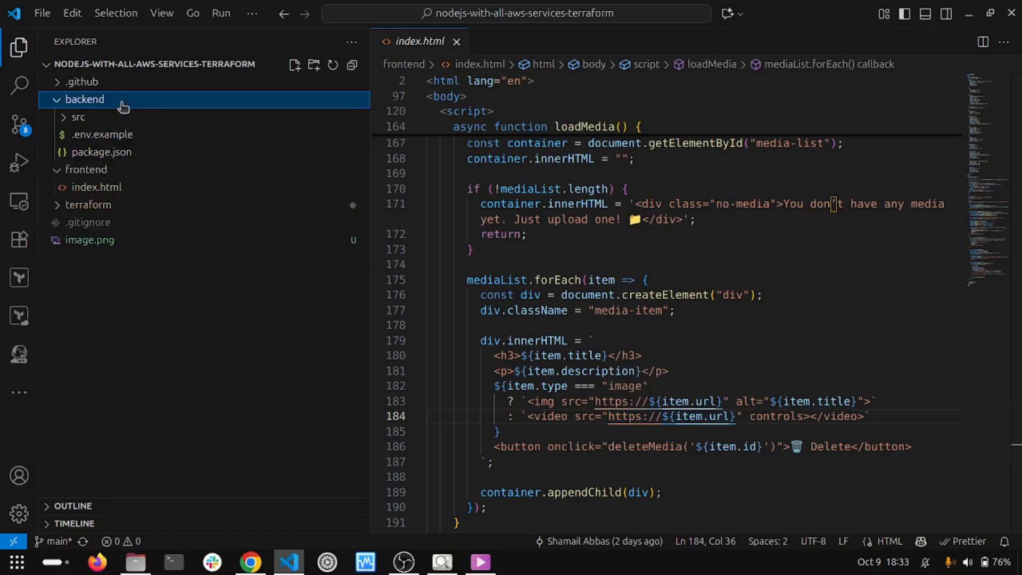
left_click(95, 117)
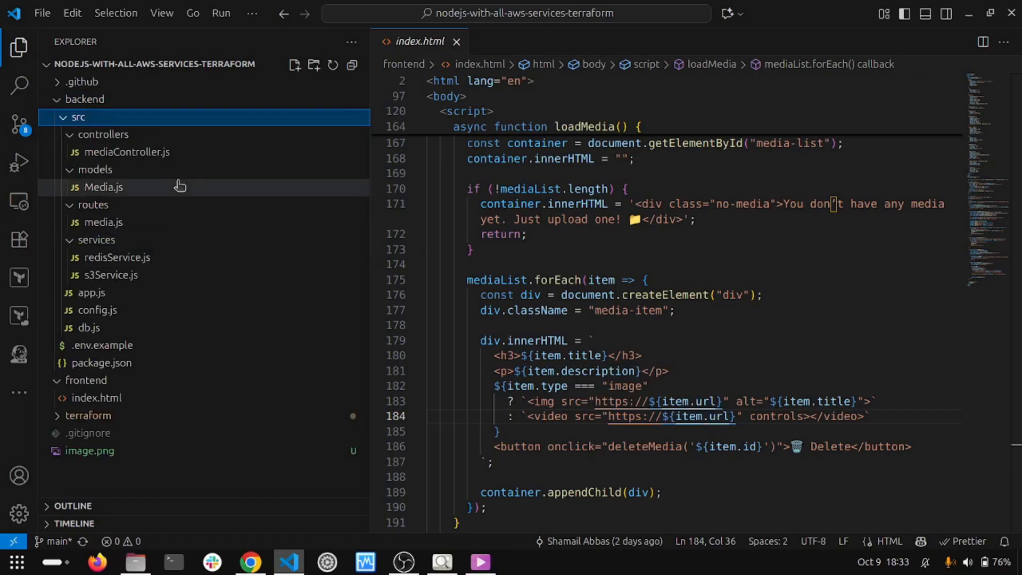
left_click(127, 152)
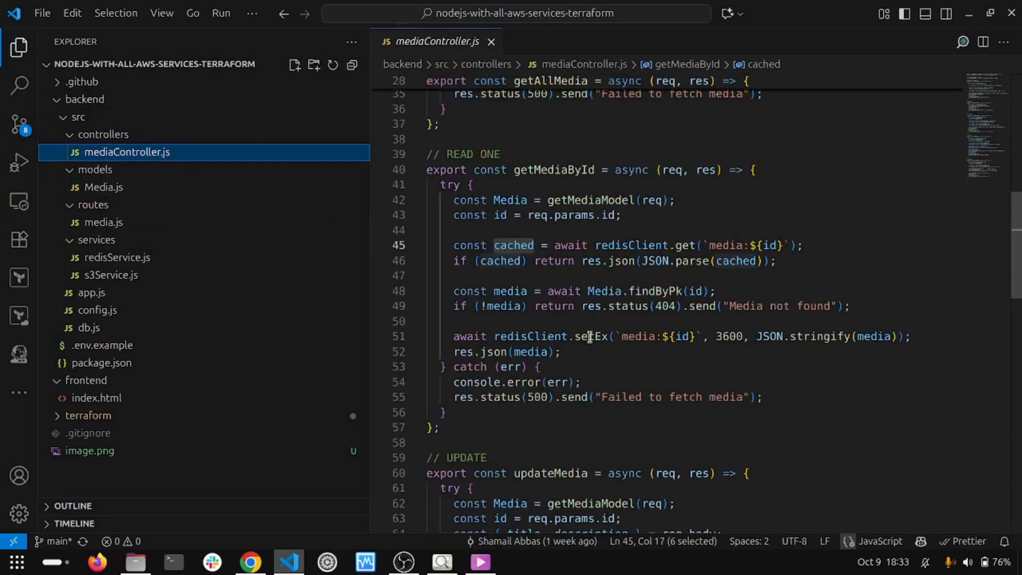
scroll(649, 277, "up", 10)
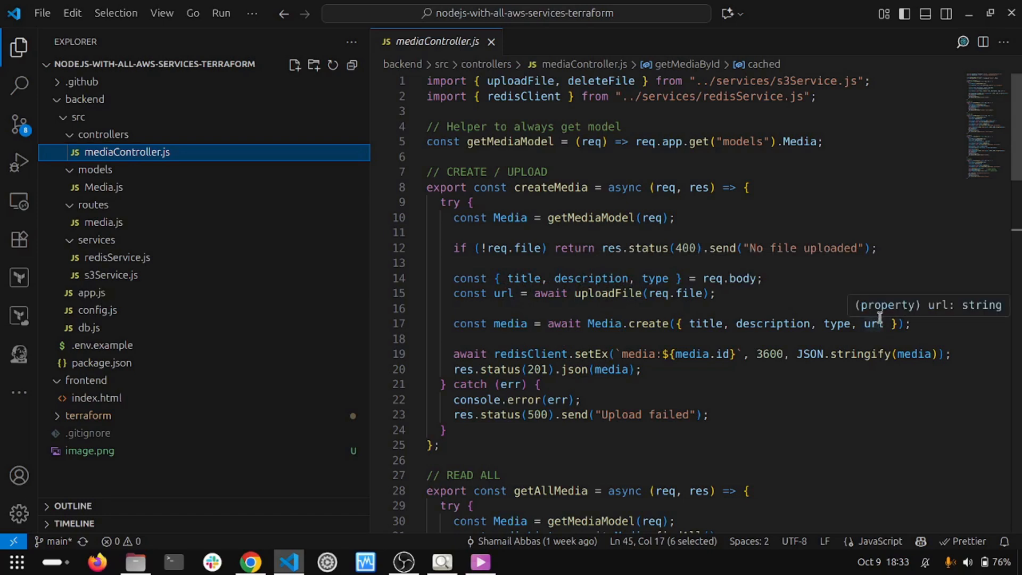
double_click(618, 296)
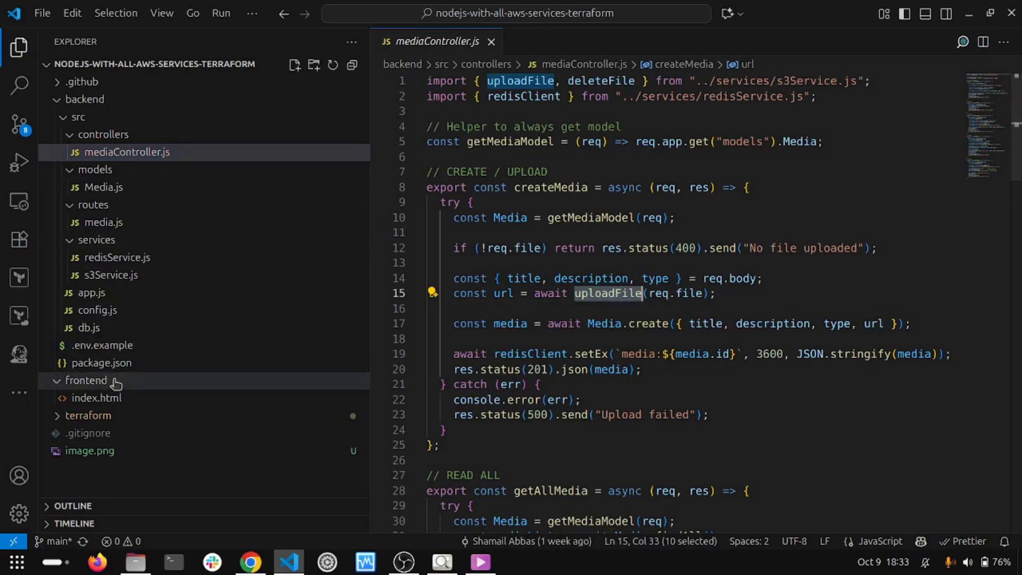
left_click(110, 275)
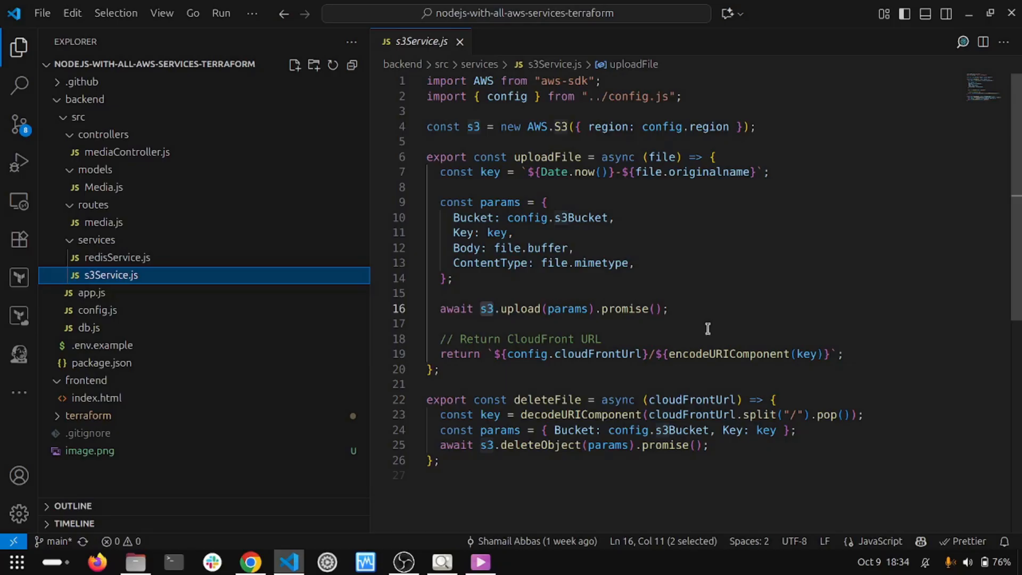
Revisit the frontend index.html, then collapse backend and frontend and expand .github/workflows
left_click(77, 118)
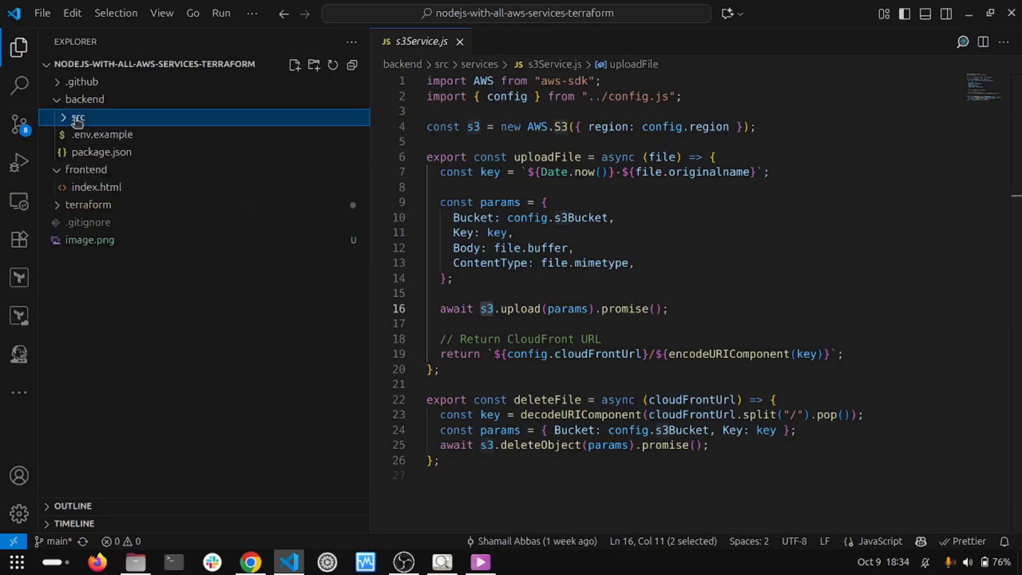
left_click(82, 189)
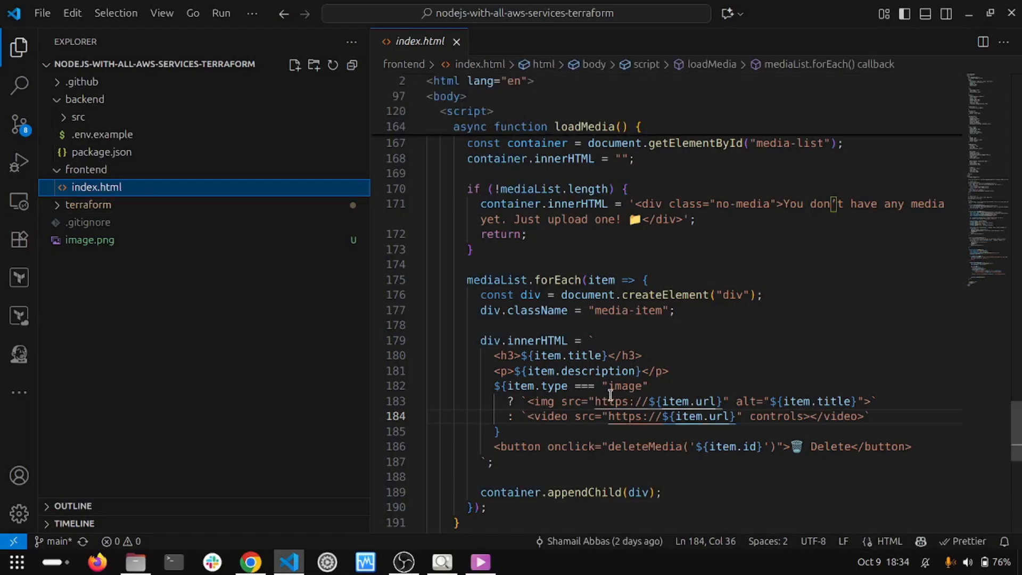
scroll(611, 394, "down", 1)
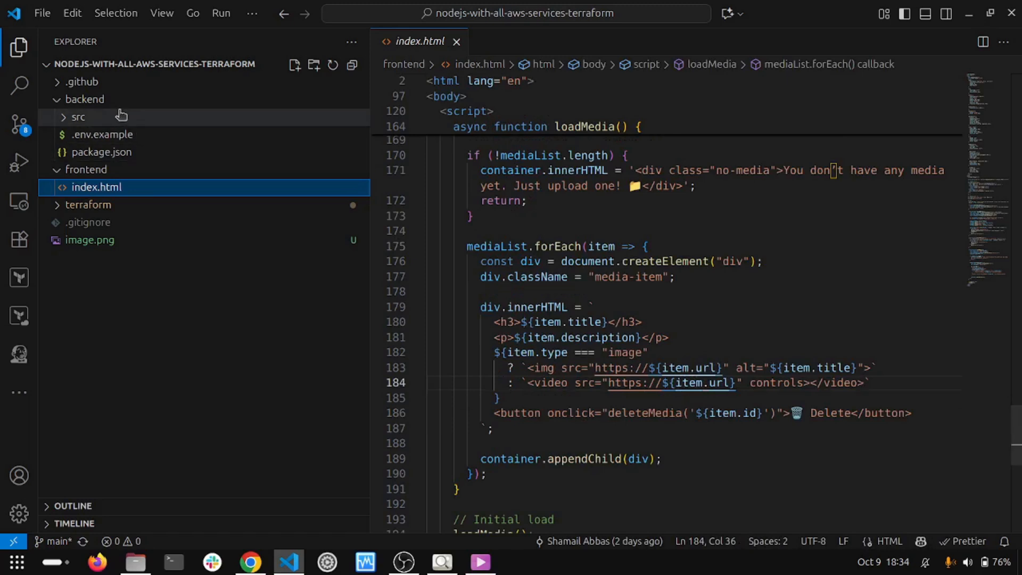
left_click(95, 102)
left_click(98, 115)
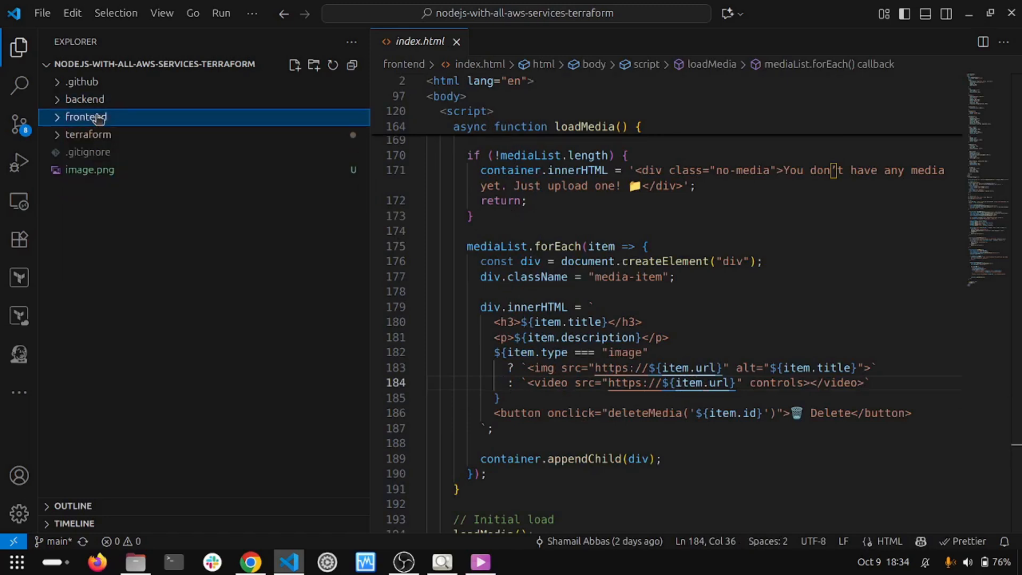
left_click(96, 82)
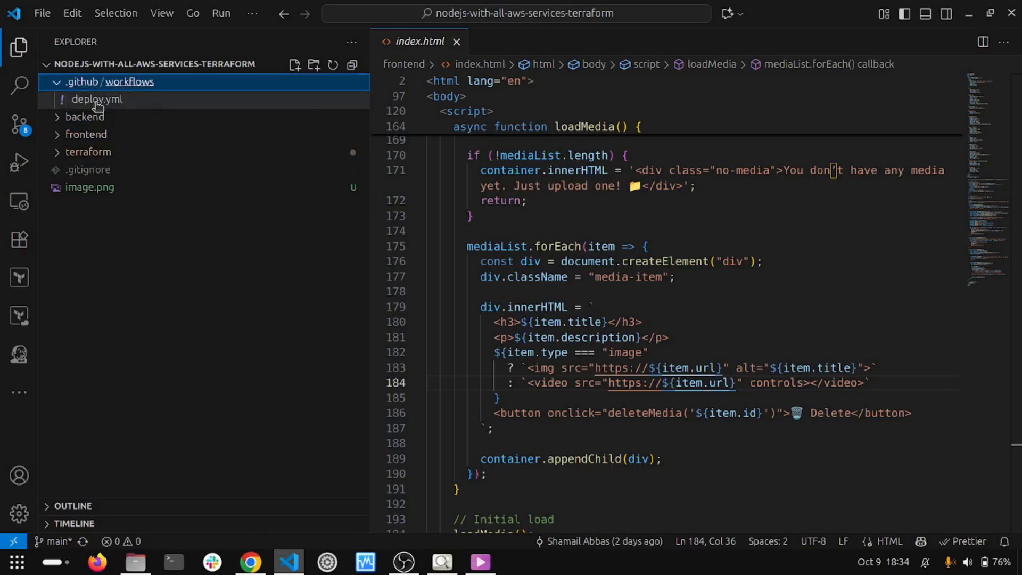
Open deploy.yml, briefly peek at .gitignore, and return to the workflow
left_click(98, 101)
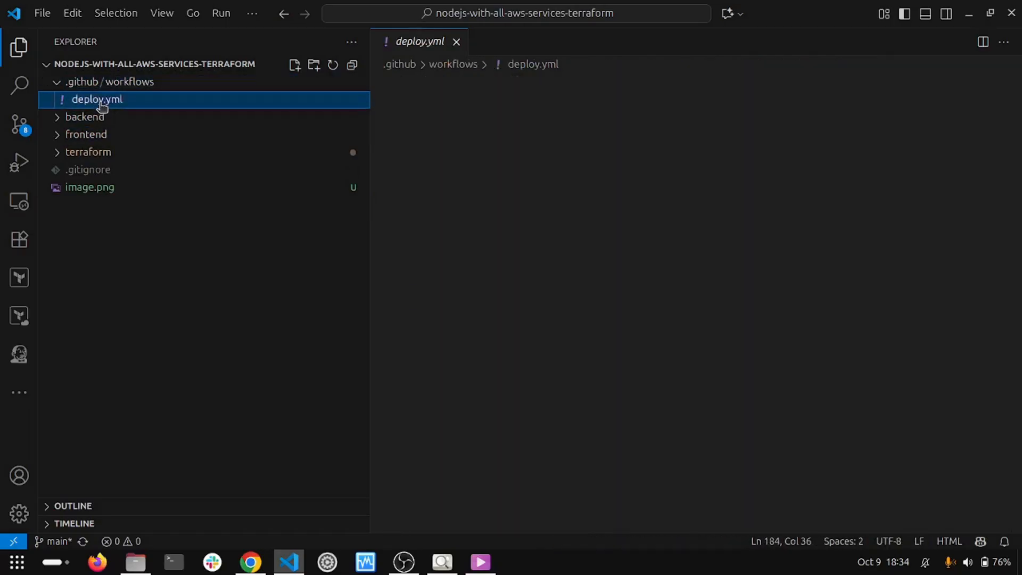
scroll(851, 292, "up", 5)
scroll(851, 292, "up", 10)
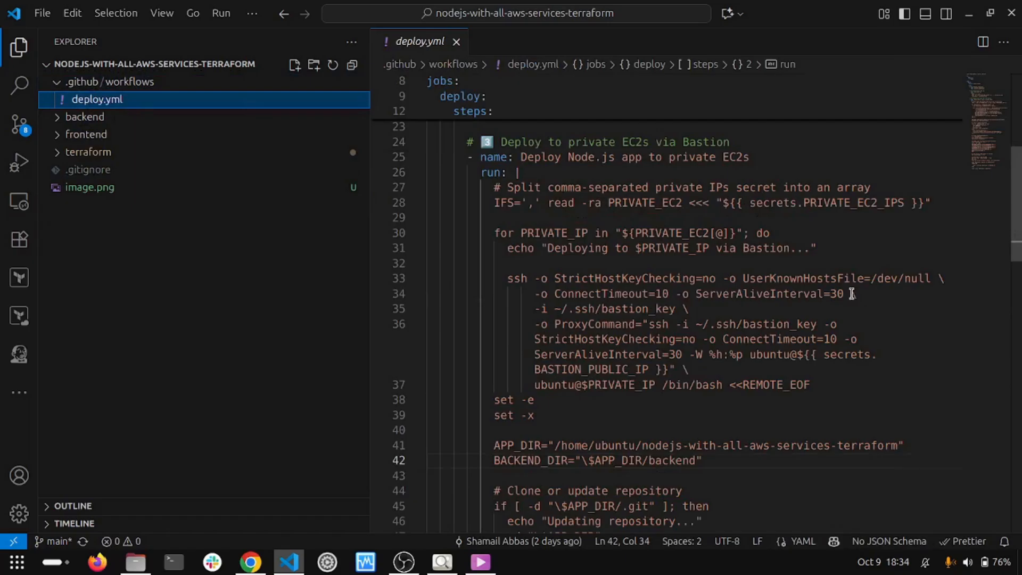
scroll(851, 292, "down", 7)
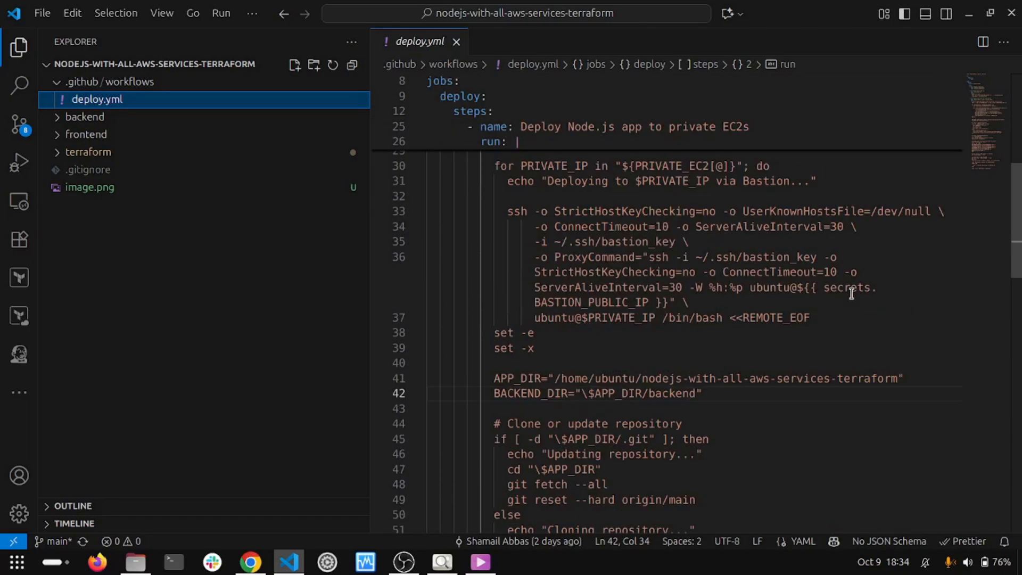
scroll(851, 292, "up", 2)
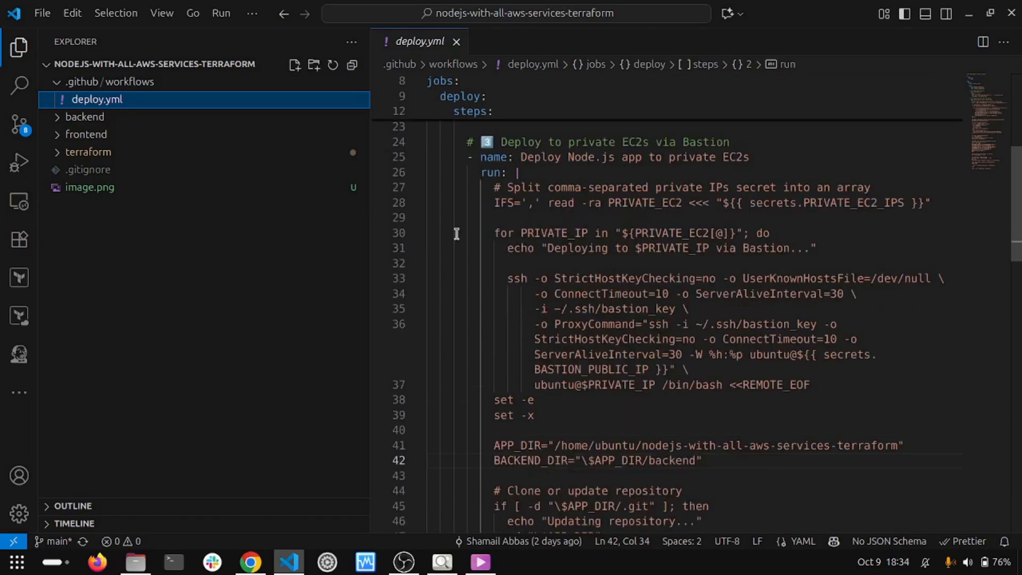
left_click(366, 173)
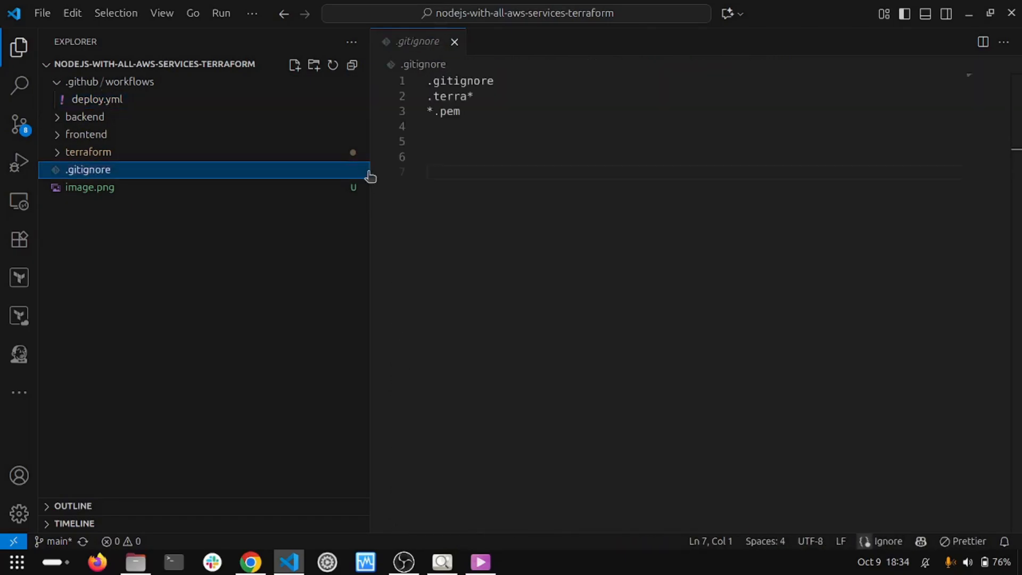
left_click(456, 42)
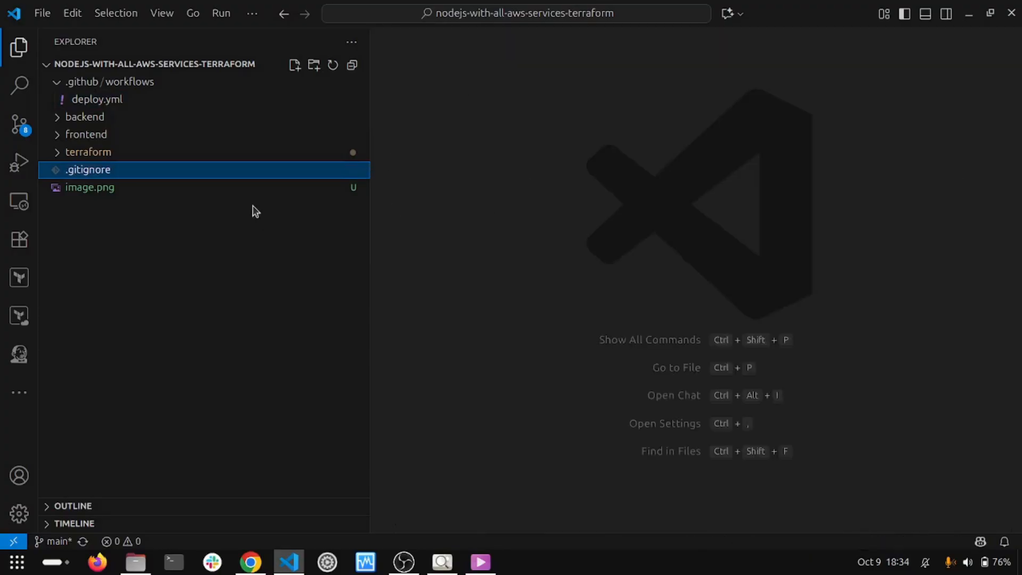
left_click(148, 106)
Narrow the sidebar and review deploy.yml's bastion SSH and private EC2 steps, glancing at the architecture diagram
left_click_drag(371, 219, 270, 219)
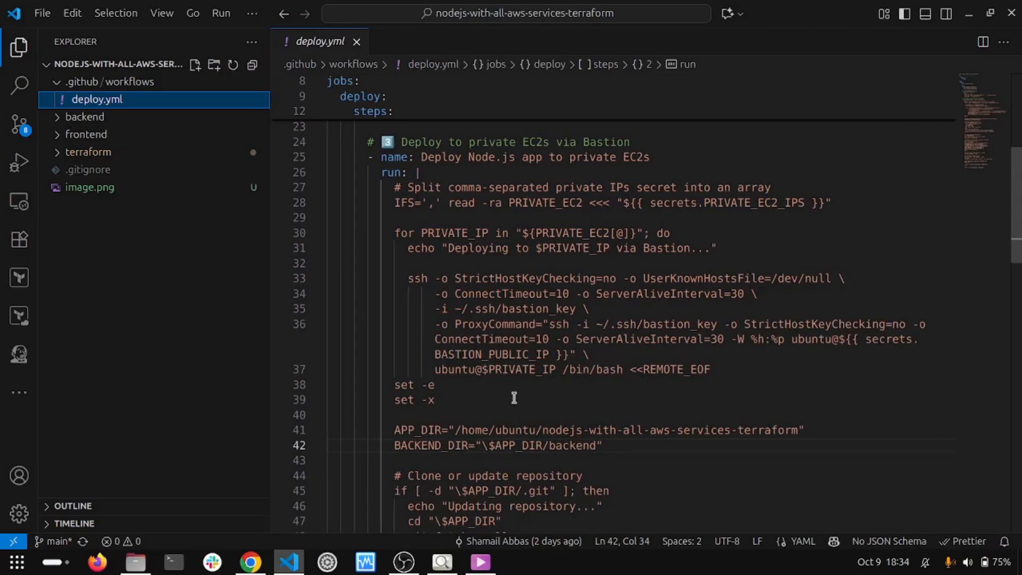
scroll(539, 390, "up", 3)
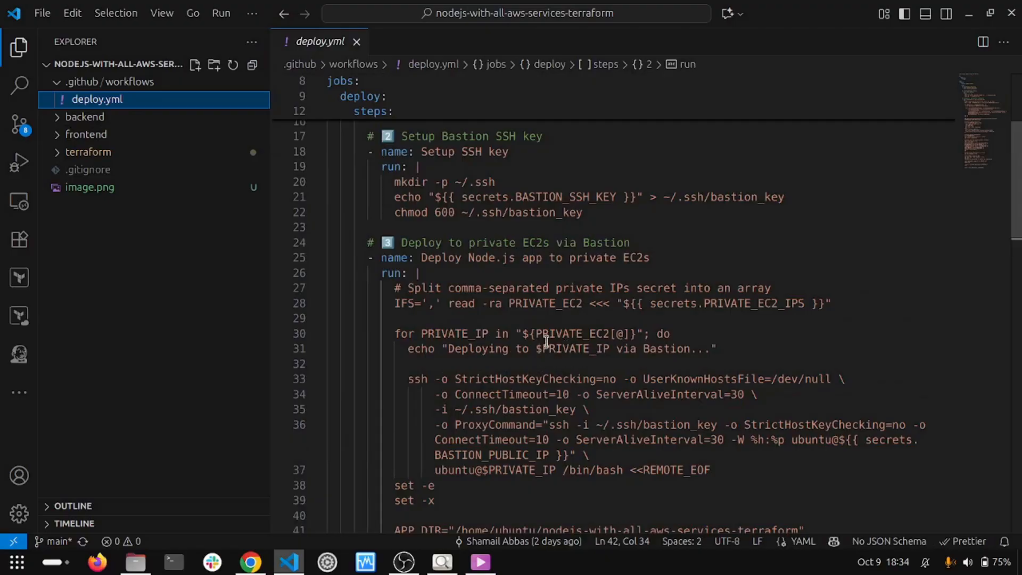
scroll(547, 341, "up", 5)
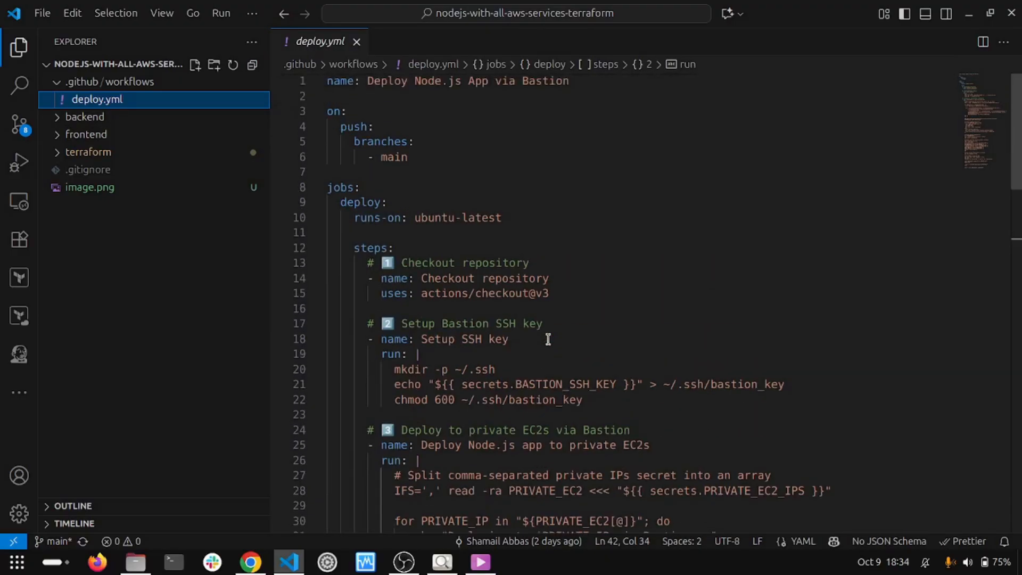
scroll(549, 340, "down", 4)
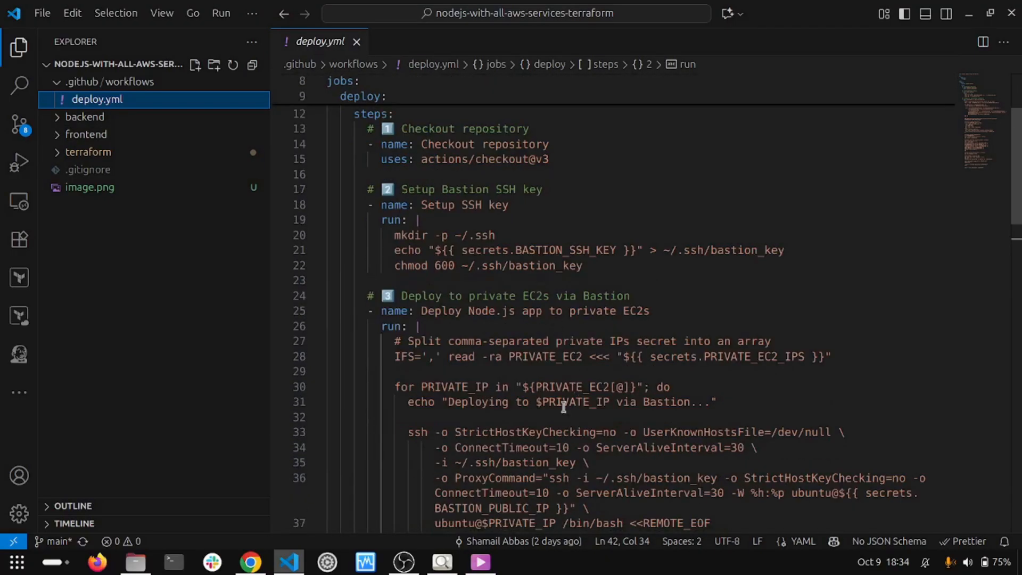
scroll(508, 392, "down", 2)
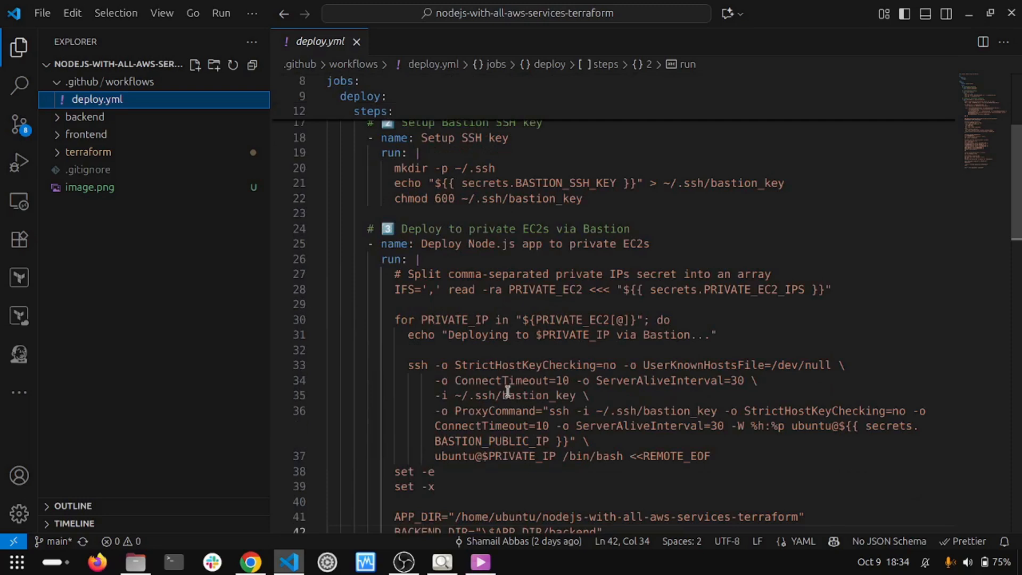
left_click(442, 561)
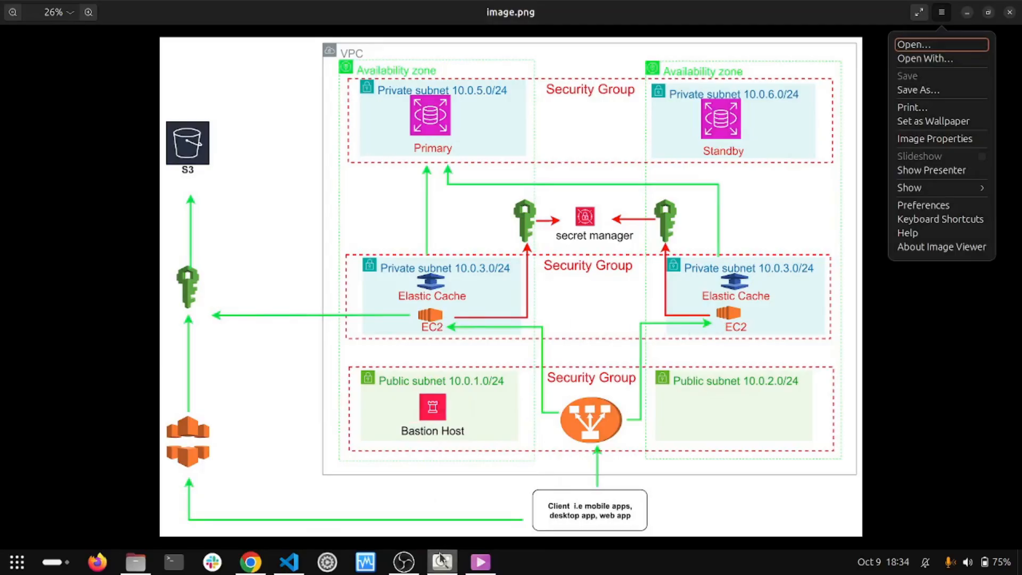
left_click(289, 562)
Scroll deploy.yml to its .env section, then open backend/.env.example listing REDIS_PORT=6379 and PORT=5000
scroll(761, 344, "down", 5)
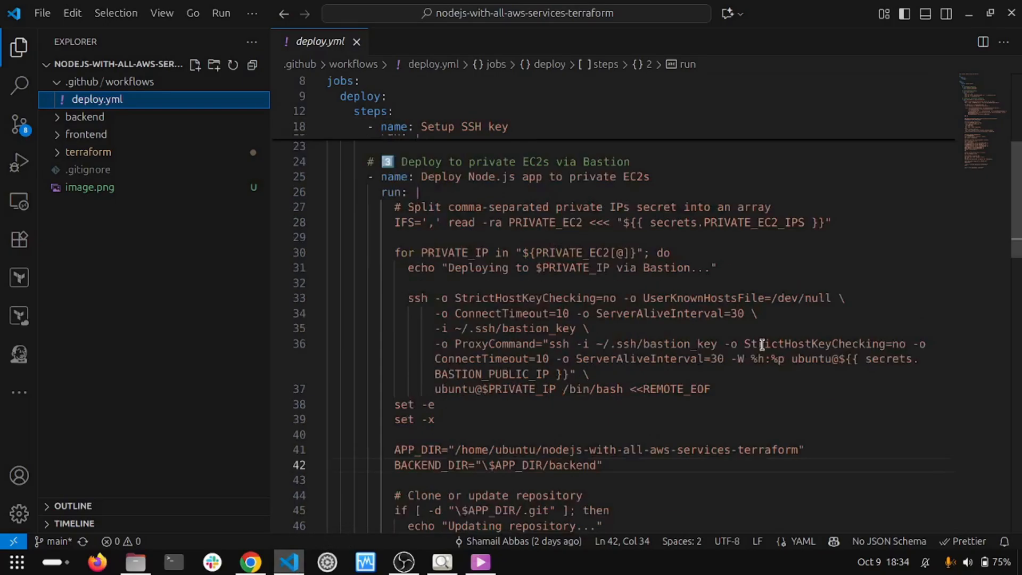
scroll(638, 367, "down", 3)
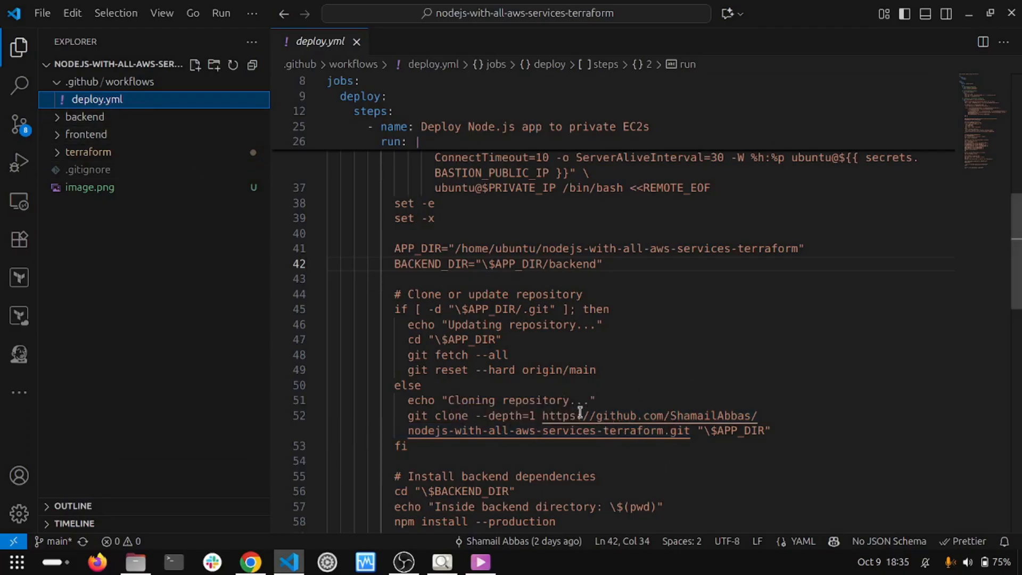
scroll(682, 386, "down", 2)
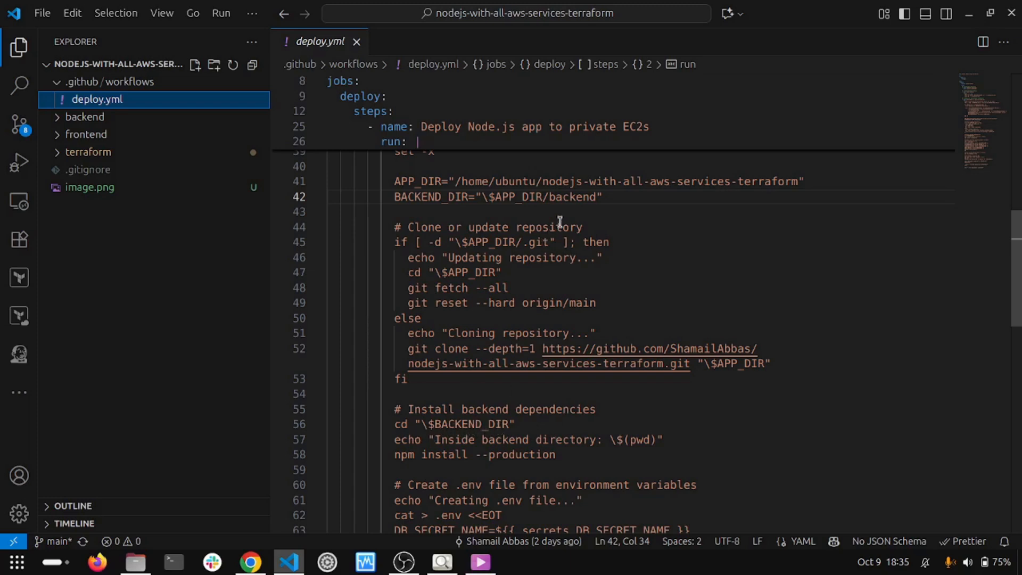
left_click(85, 117)
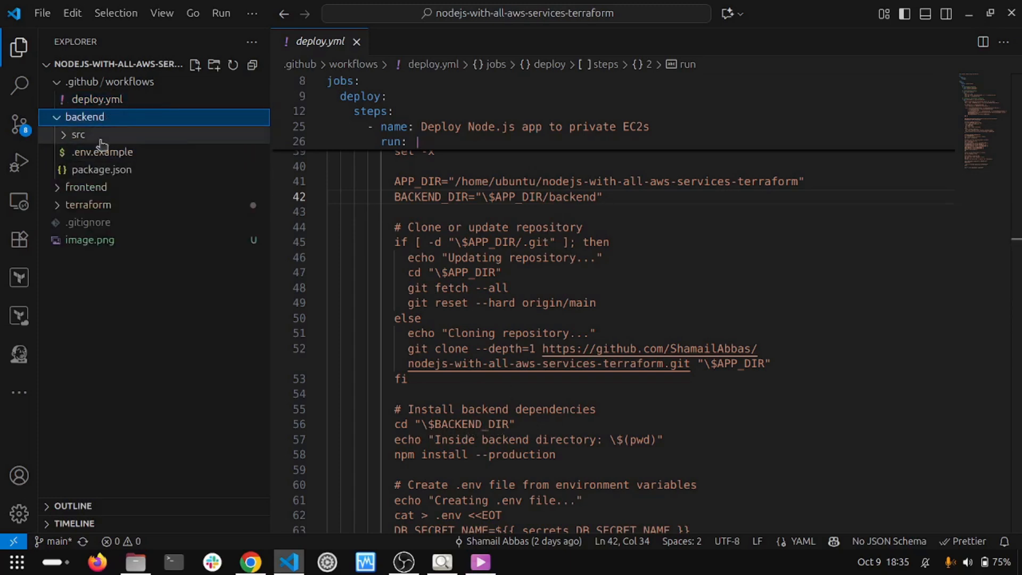
scroll(567, 285, "down", 3)
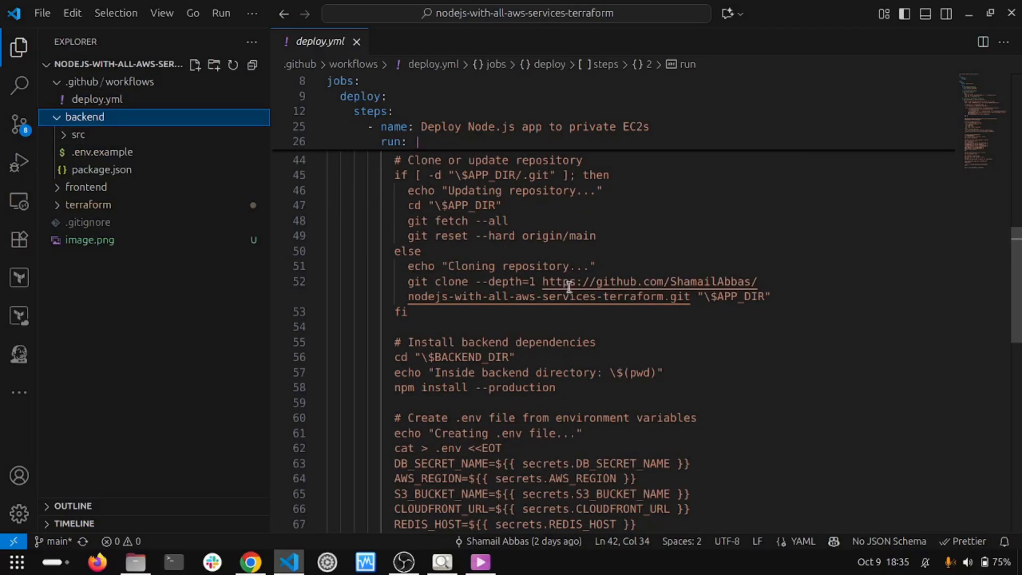
scroll(569, 393, "down", 2)
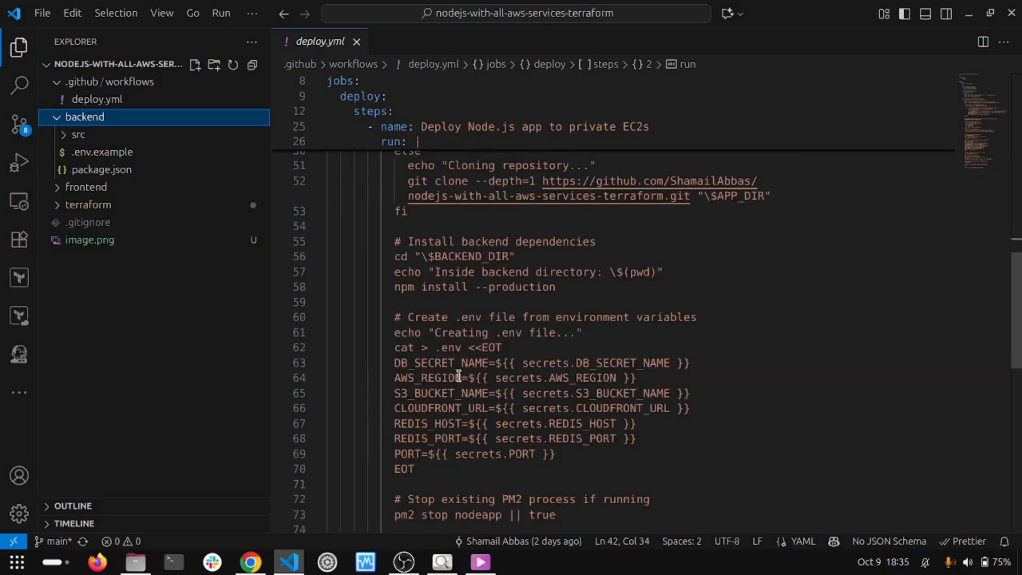
left_click(107, 154)
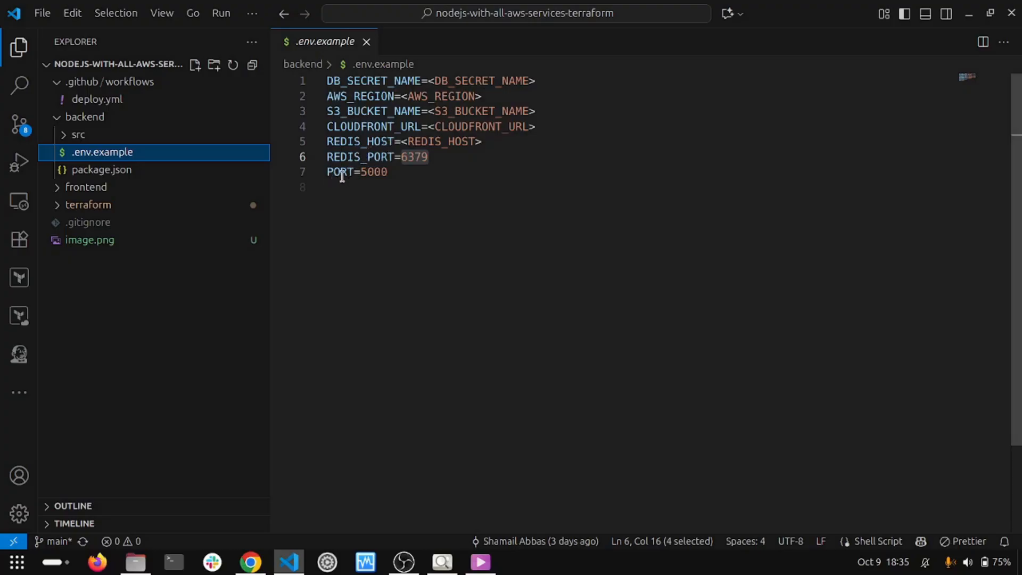
Reopen deploy.yml and scroll through the steps that write .env from secrets and start PM2
left_click(113, 100)
scroll(584, 318, "down", 2)
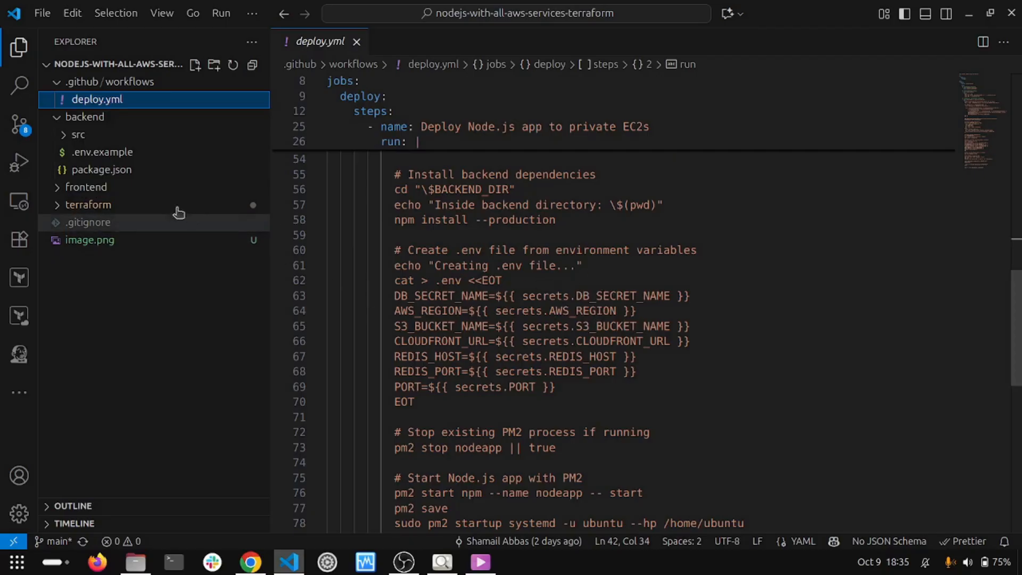
left_click(151, 207)
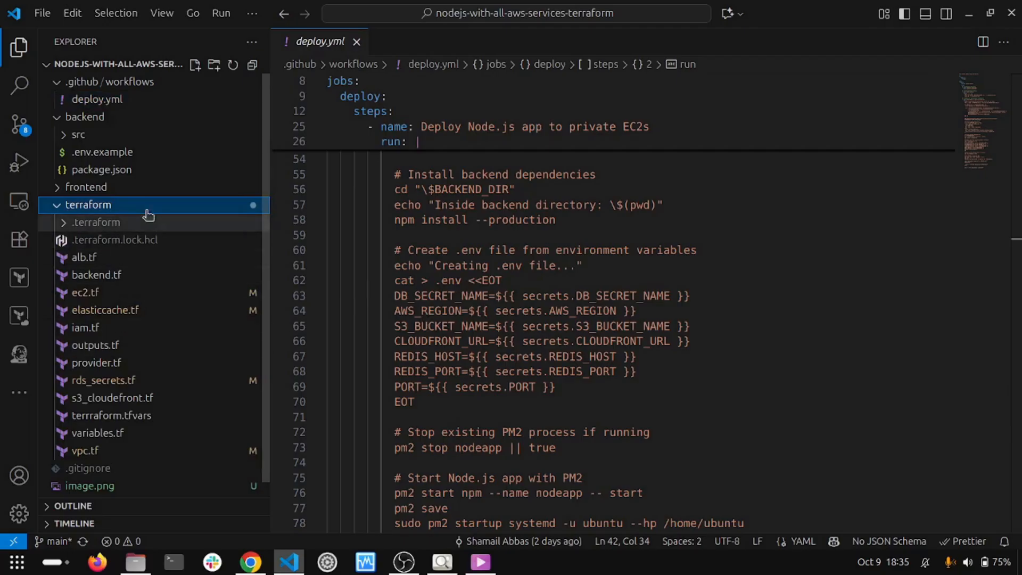
left_click(138, 208)
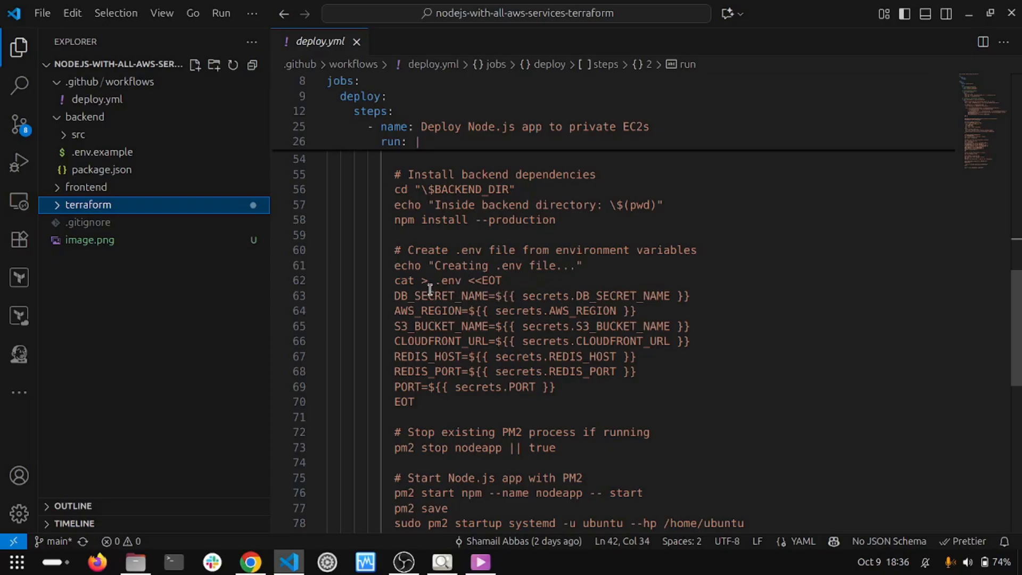
scroll(468, 299, "down", 2)
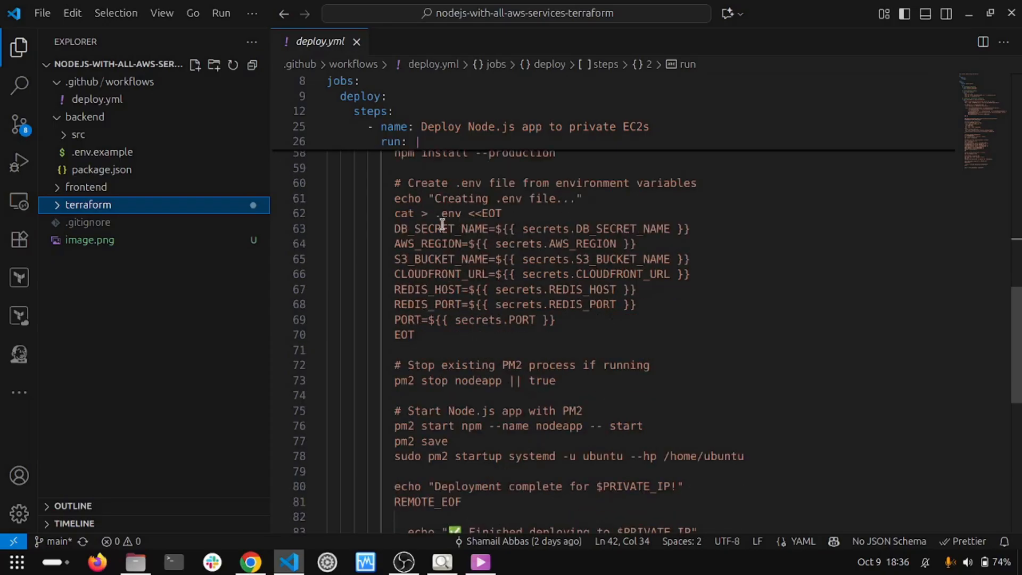
scroll(469, 283, "down", 3)
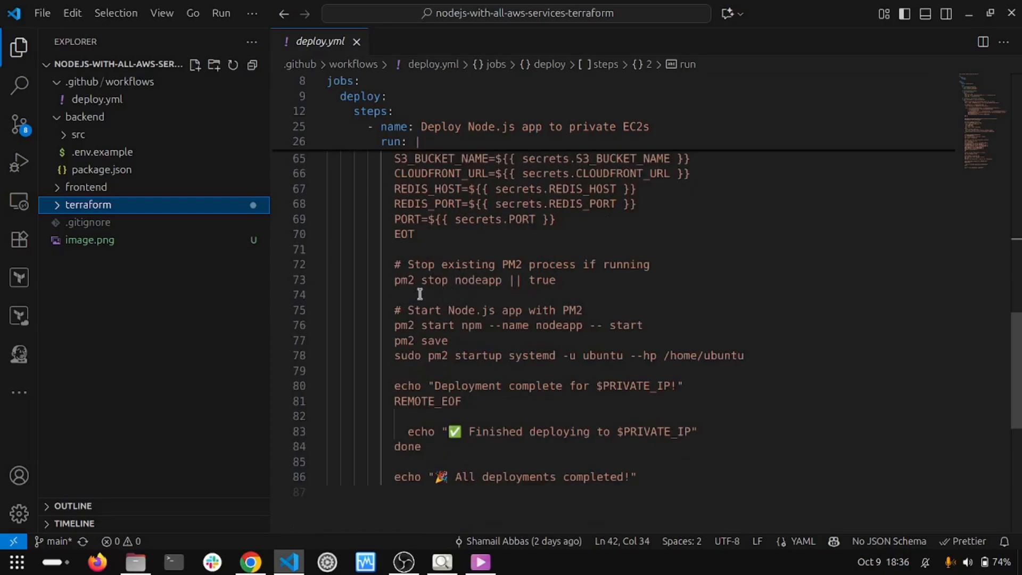
scroll(565, 306, "up", 5)
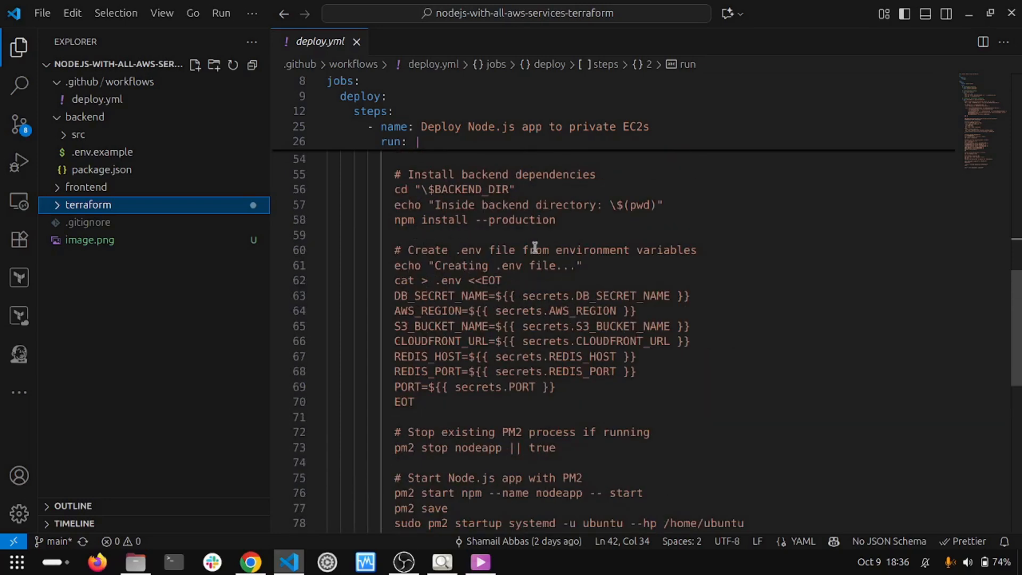
scroll(428, 400, "down", 2)
scroll(462, 388, "down", 2)
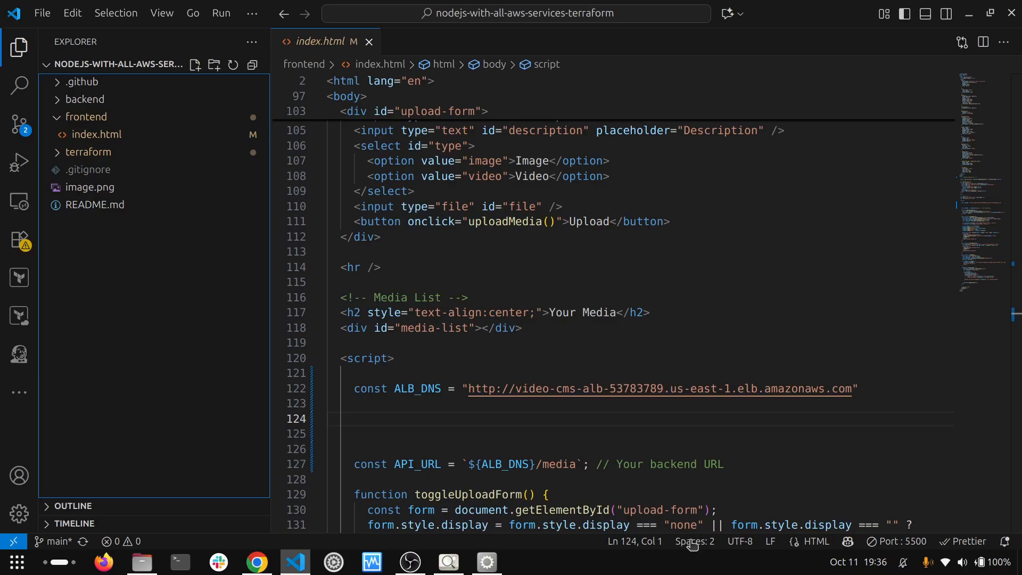
Show the terraform apply outputs (2 added, 1 changed, 0 destroyed) and open deploy.yml
left_click(926, 14)
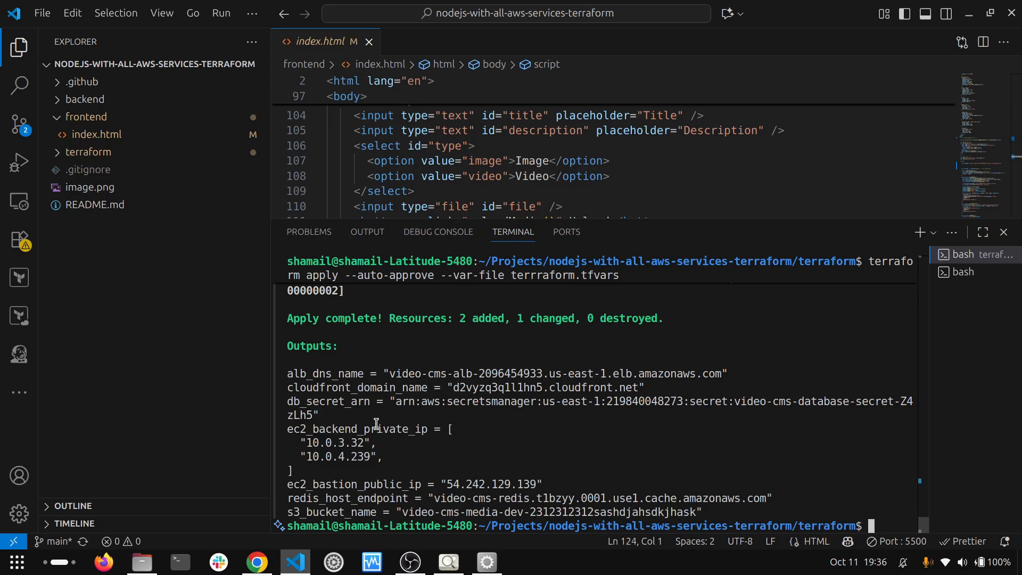
left_click(100, 154)
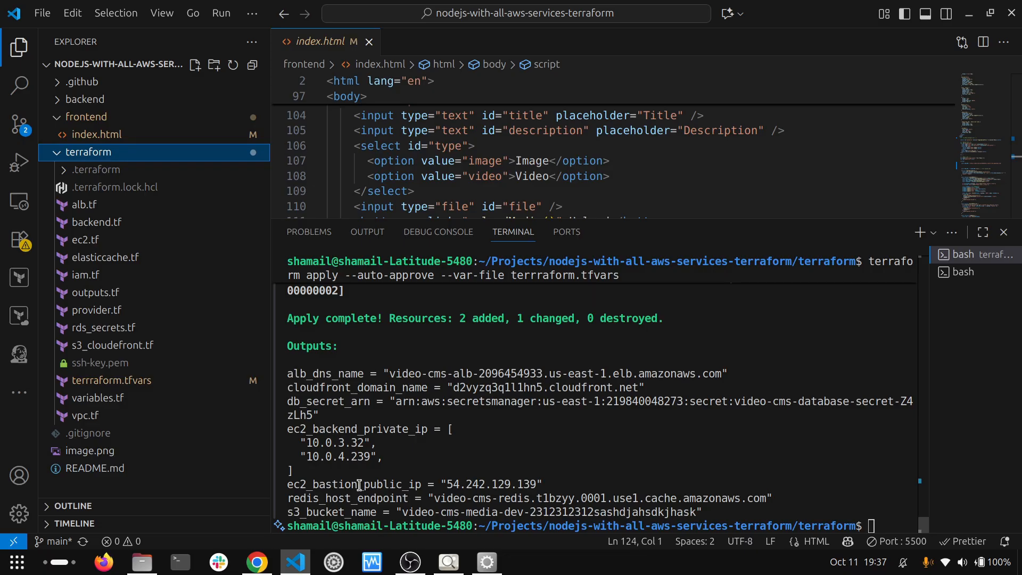
left_click(94, 116)
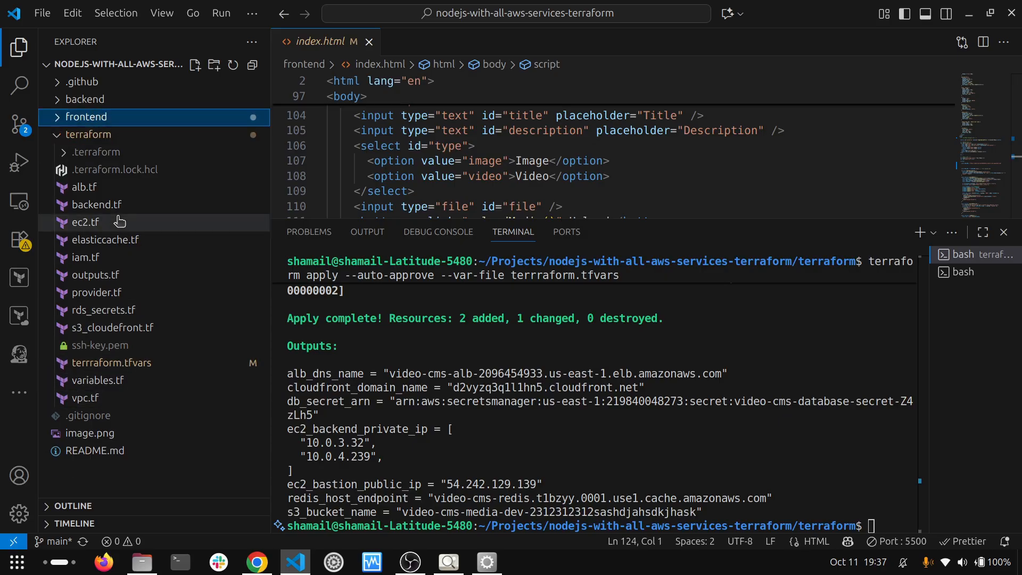
left_click(95, 81)
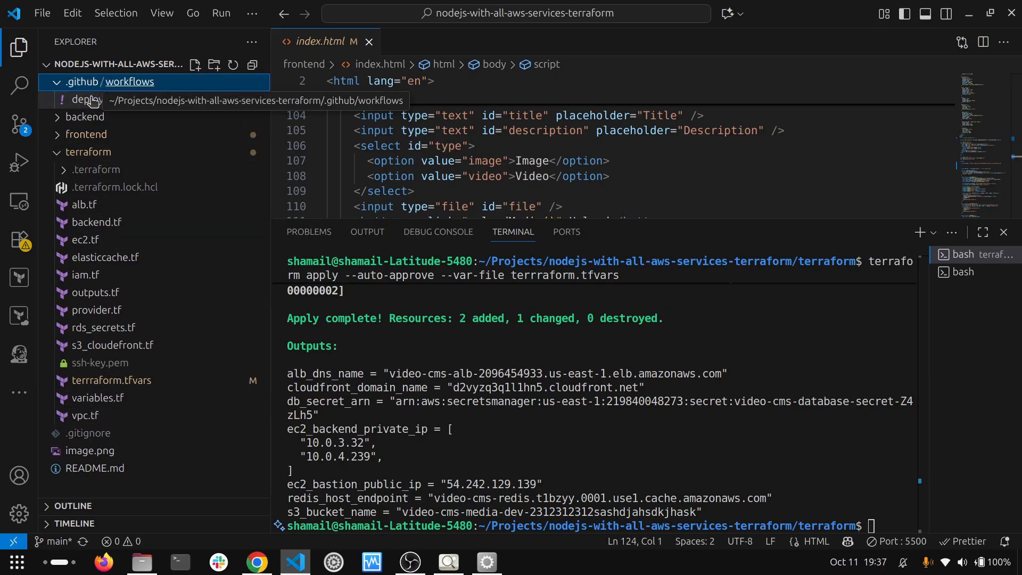
left_click(96, 99)
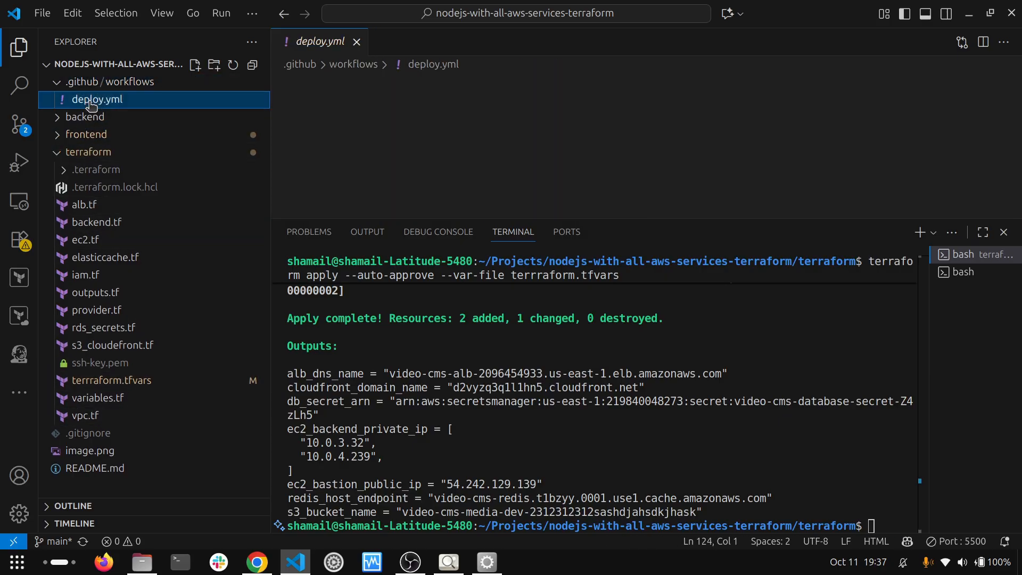
Compare backend .env.example with deploy.yml's .env heredoc, then bring the terraform outputs terminal back
left_click(926, 15)
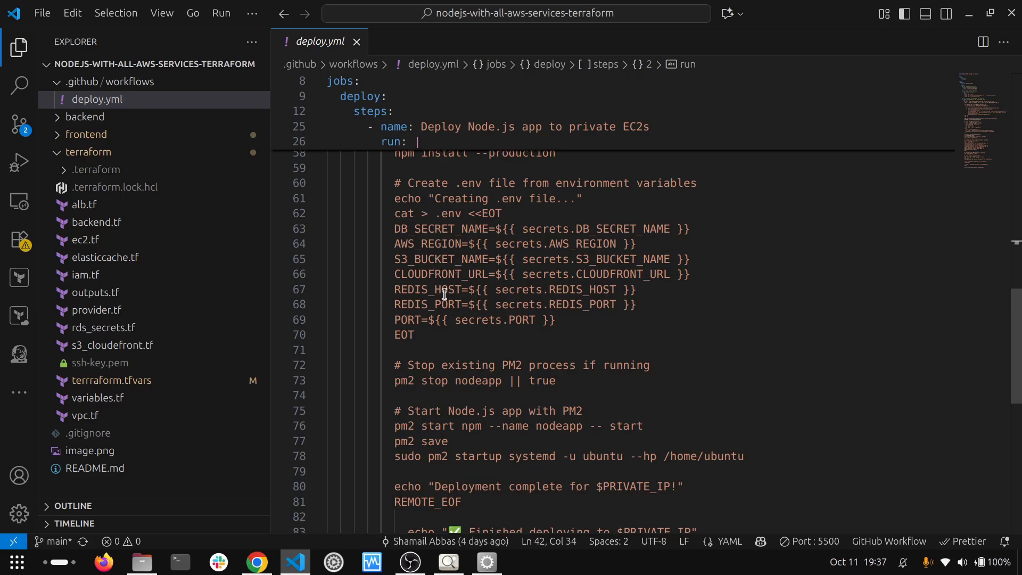
left_click(86, 117)
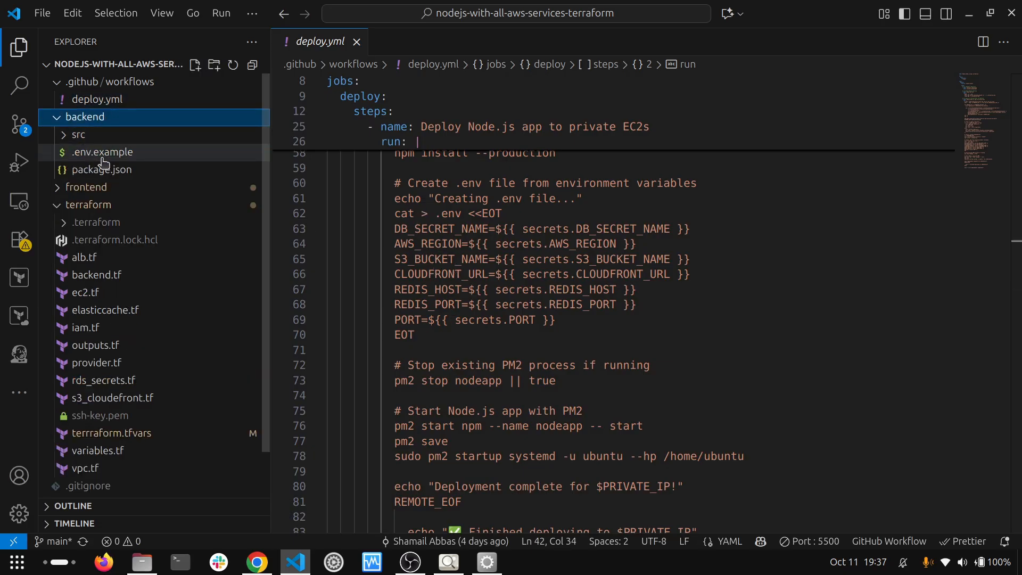
left_click(102, 154)
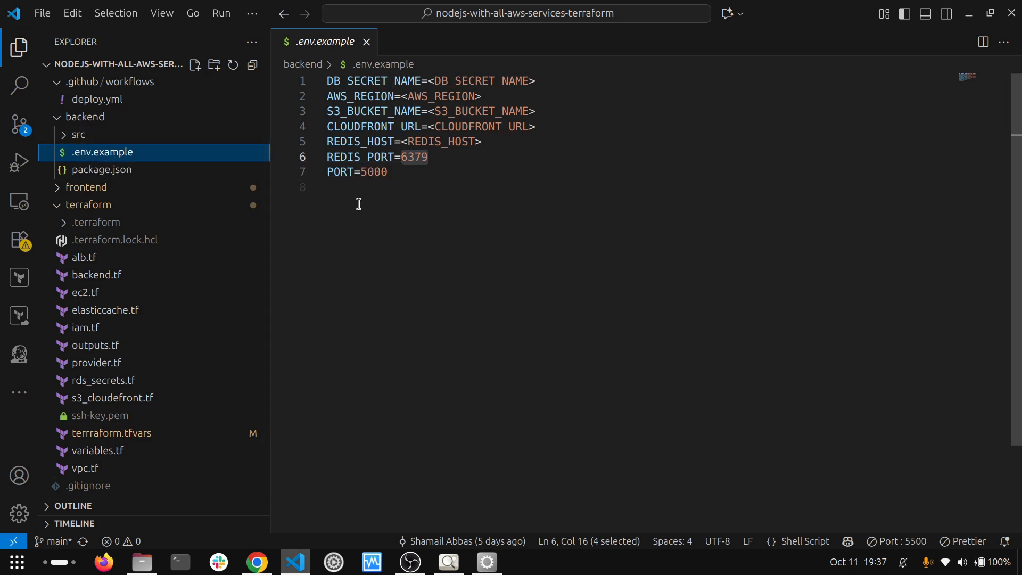
left_click(124, 101)
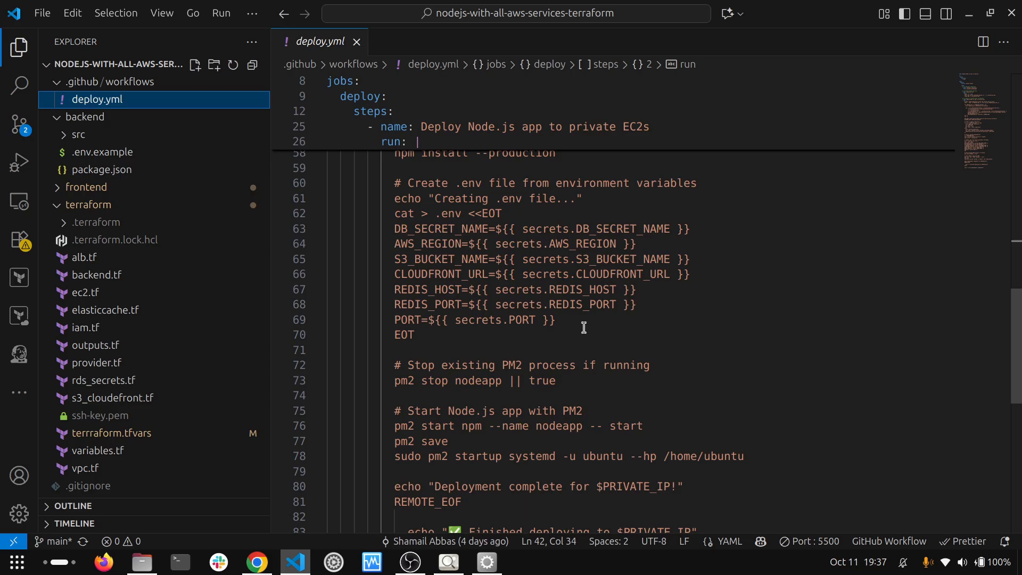
scroll(631, 331, "up", 1)
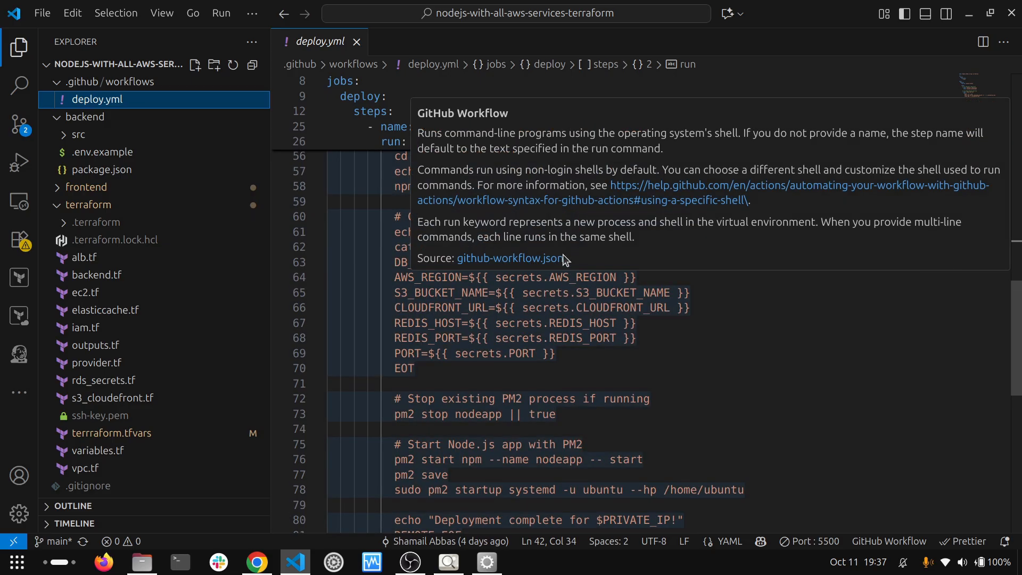
left_click(621, 359)
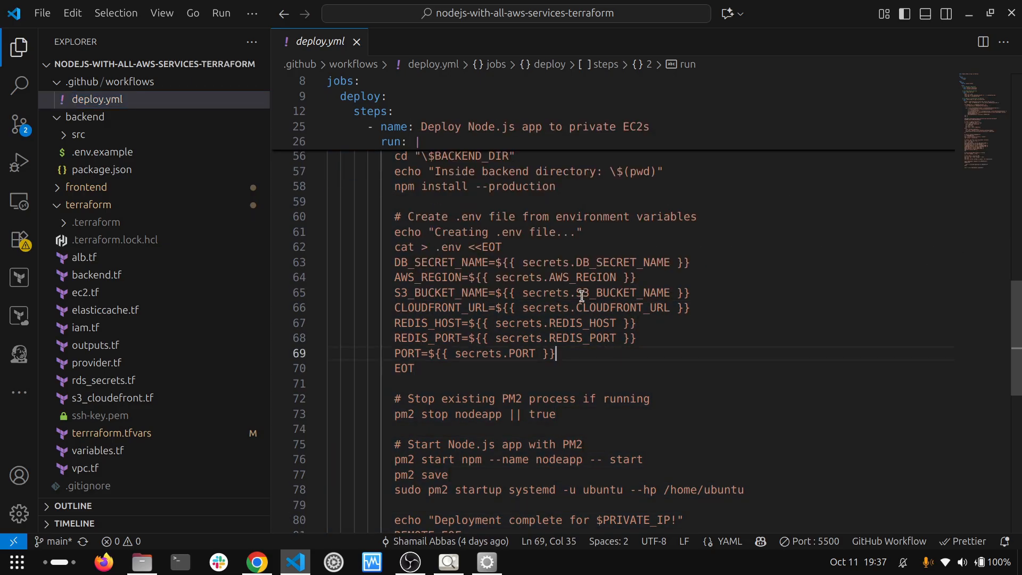
left_click(926, 15)
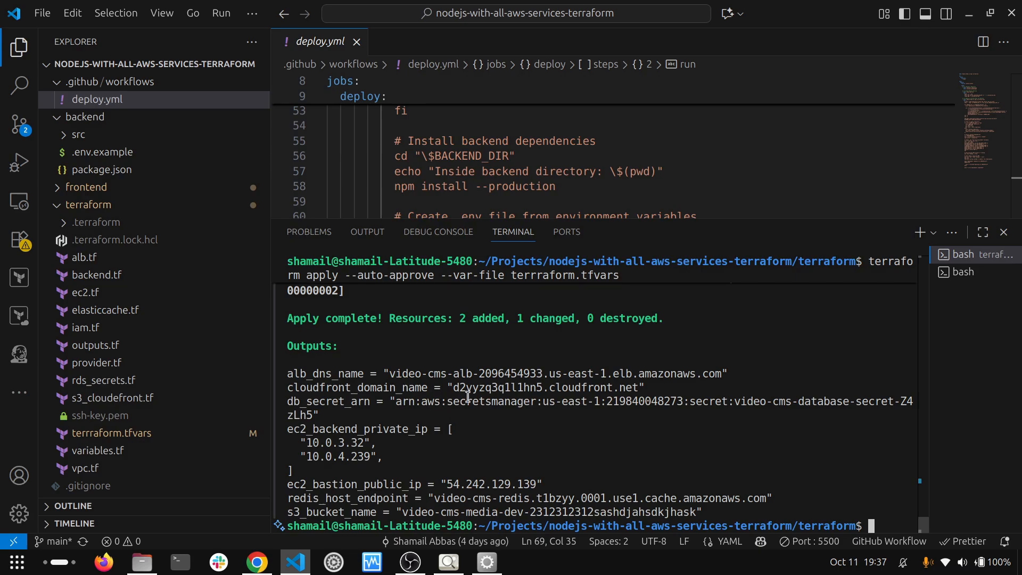
Bring up GitHub in Chrome and go to Settings > Secrets and variables > Actions
left_click(259, 563)
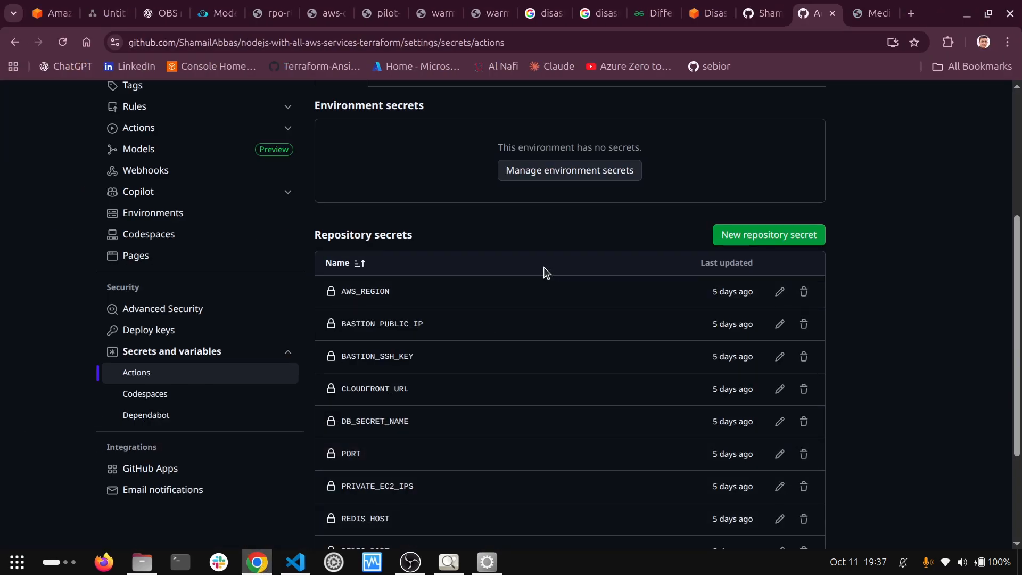
scroll(543, 271, "up", 5)
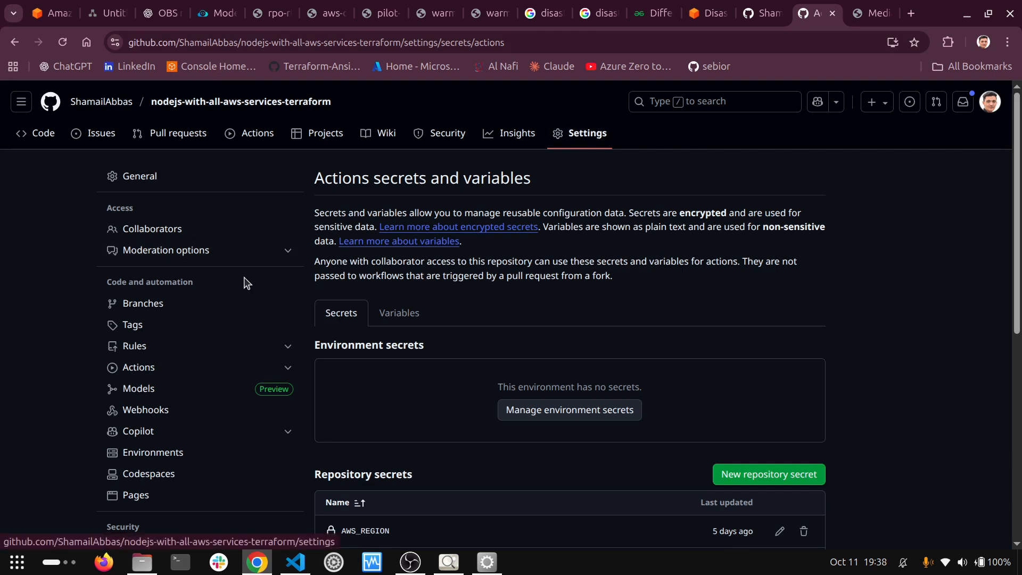
scroll(234, 308, "down", 5)
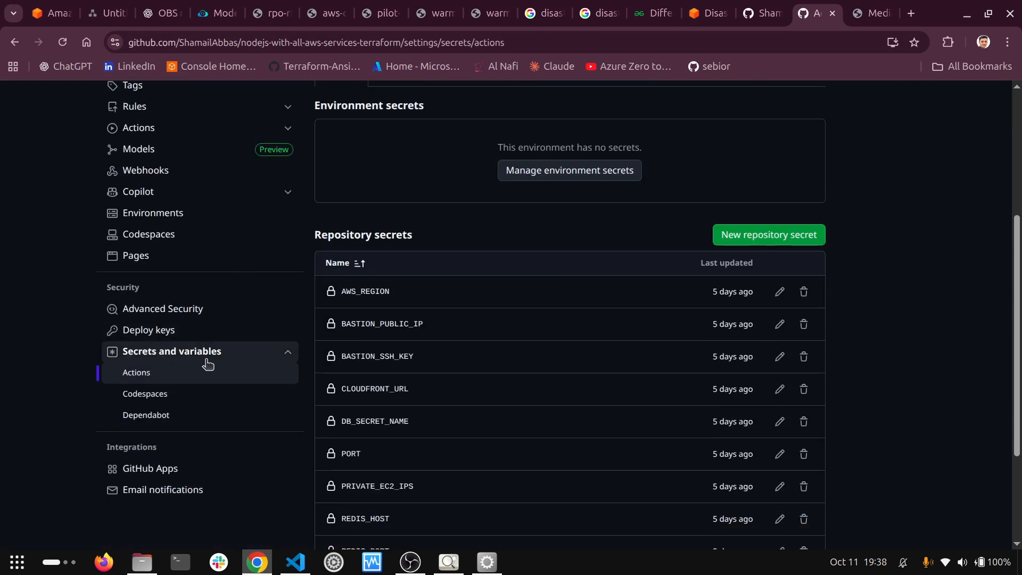
left_click(136, 379)
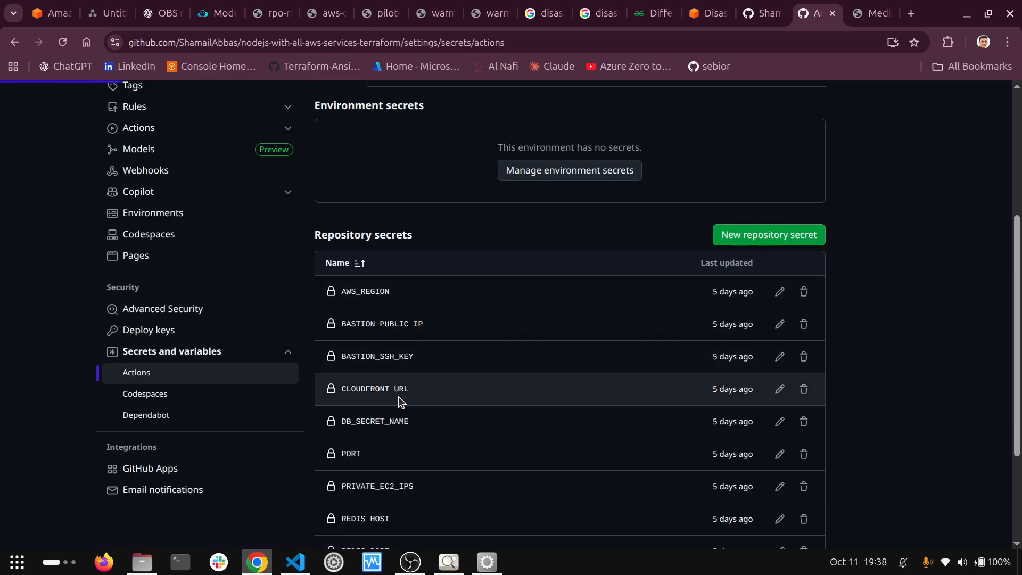
scroll(377, 343, "down", 1)
scroll(392, 354, "up", 1)
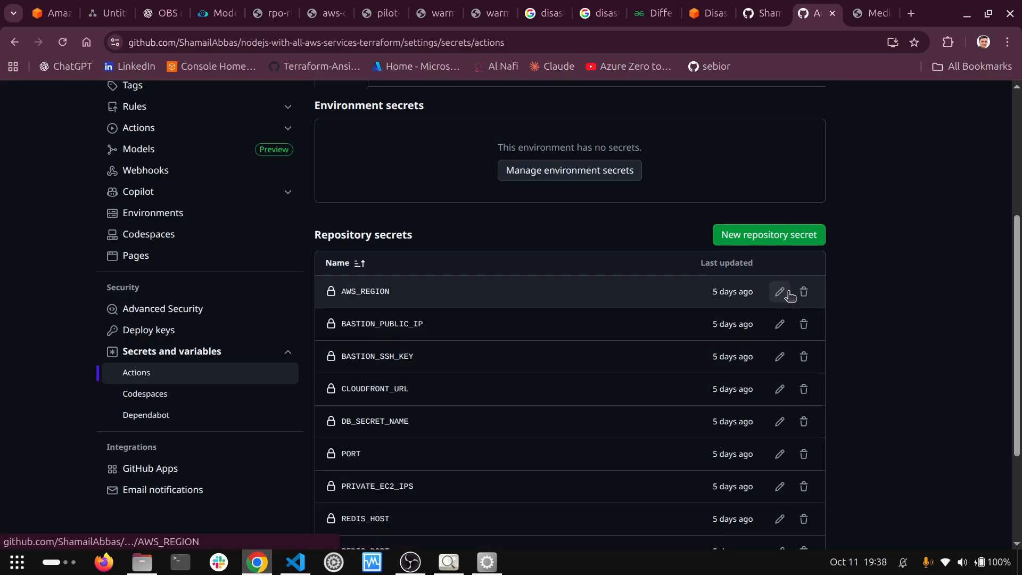
Open the Update secret page for the BASTION_PUBLIC_IP repository secret
left_click(780, 293)
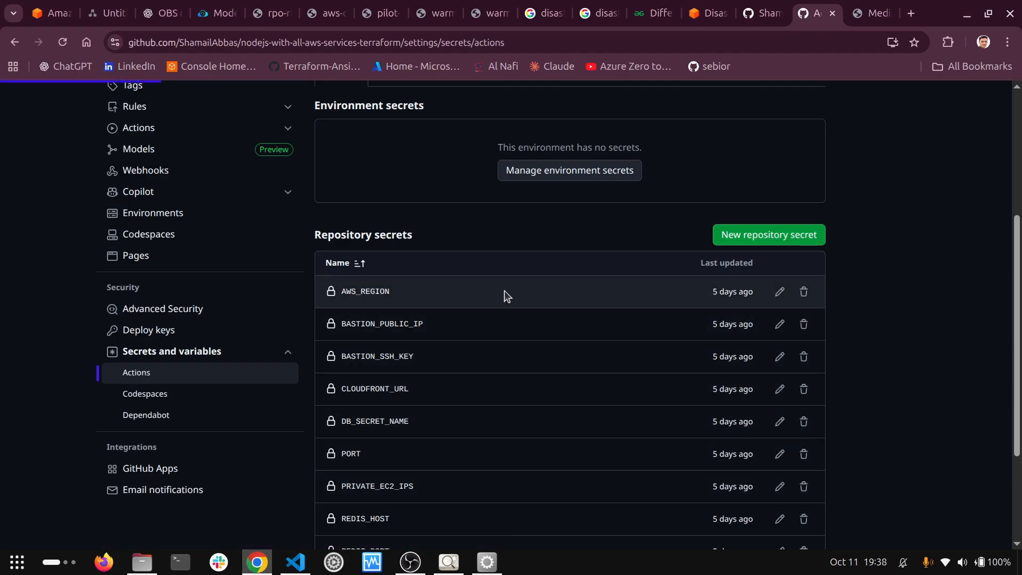
scroll(784, 318, "down", 3)
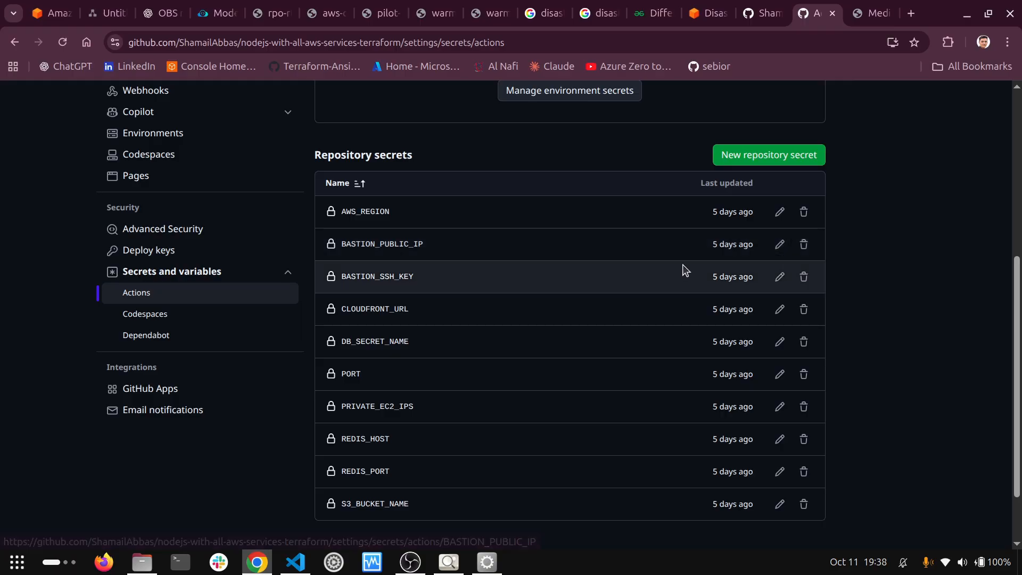
scroll(387, 219, "up", 5)
scroll(611, 298, "down", 3)
scroll(548, 290, "down", 5)
scroll(548, 290, "up", 5)
scroll(548, 290, "down", 2)
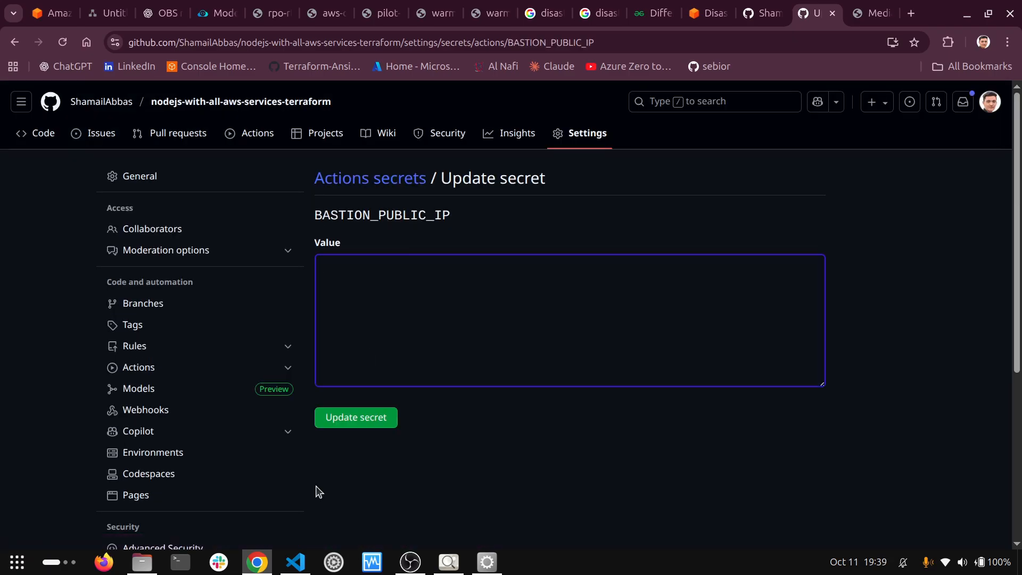
Copy bastion IP 54.242.129.139 from the terraform output into BASTION_PUBLIC_IP and submit the update
left_click(295, 562)
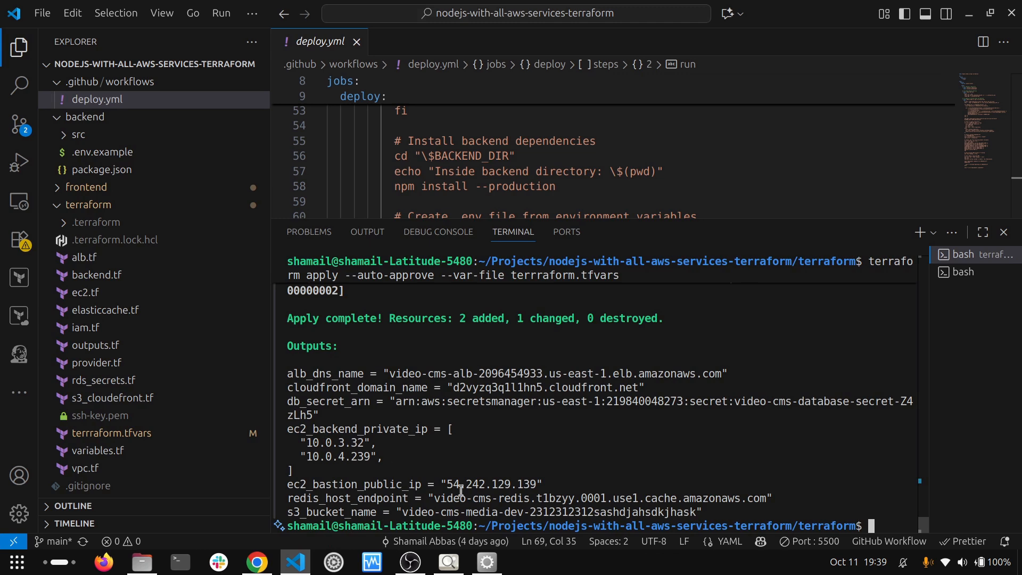
double_click(501, 487)
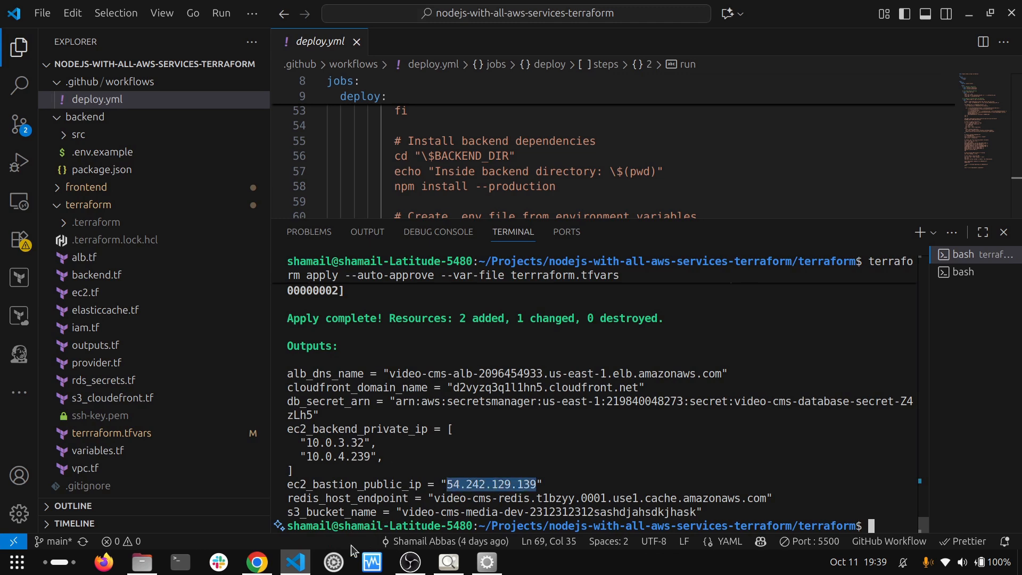
left_click(257, 562)
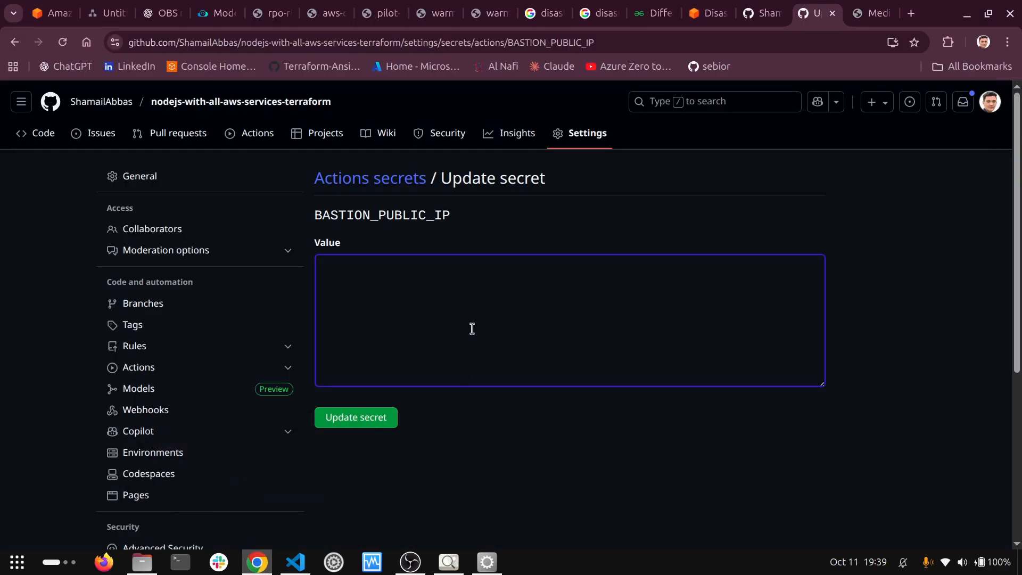
key("ctrl+v")
left_click(356, 419)
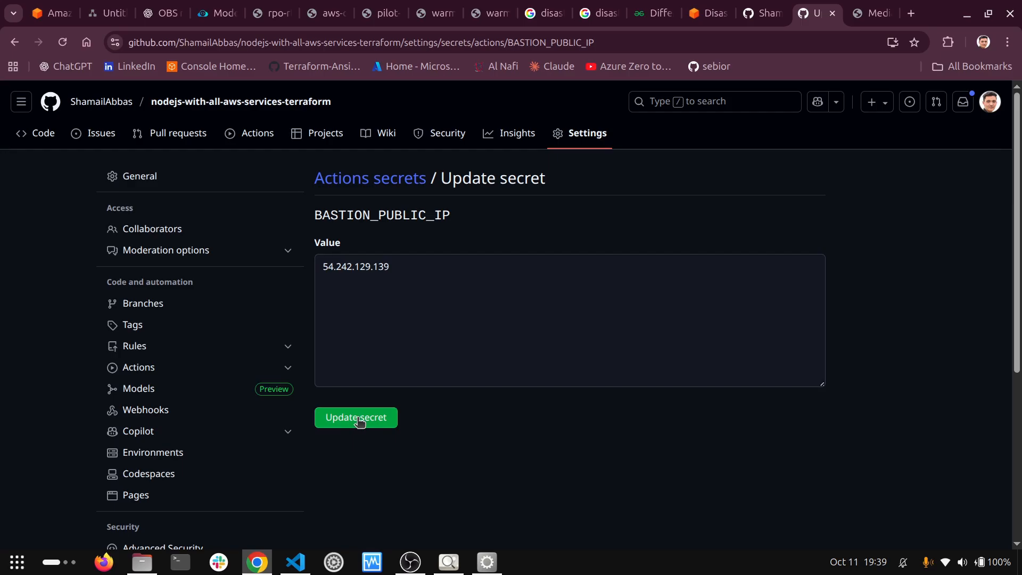
left_click(358, 418)
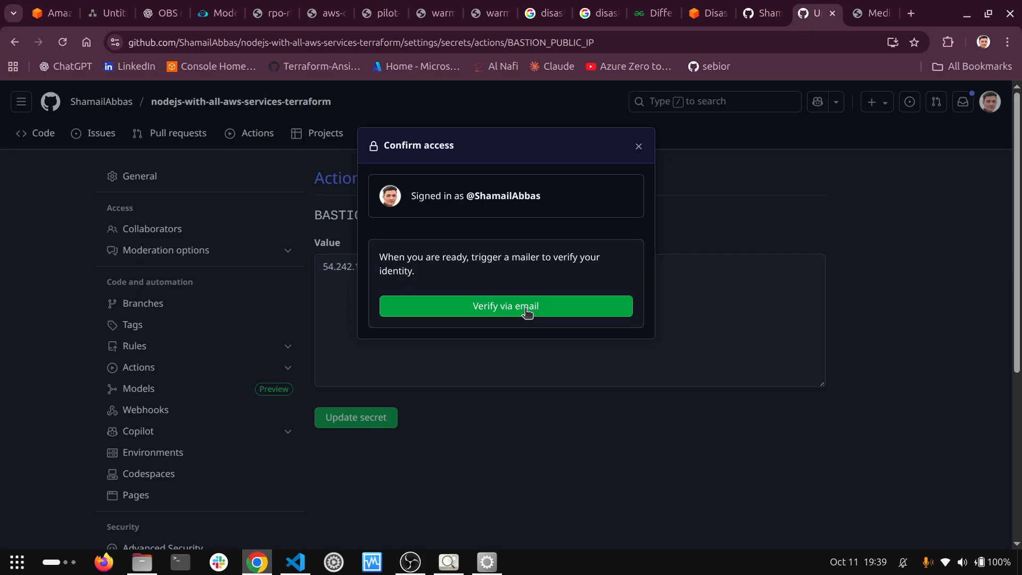
Confirm access with the e-mailed verification code so the BASTION_PUBLIC_IP update is saved
left_click(527, 313)
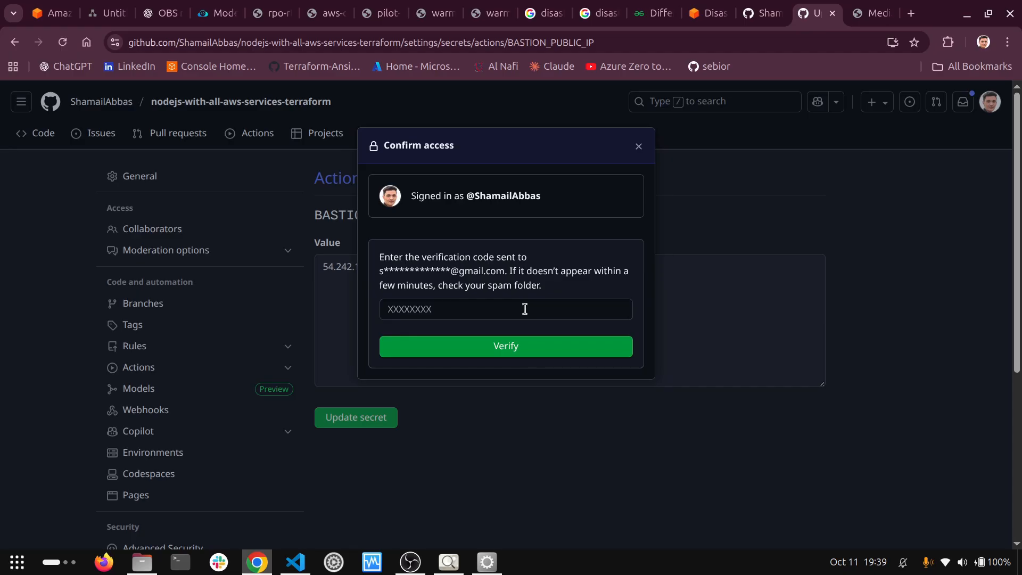
left_click(525, 309)
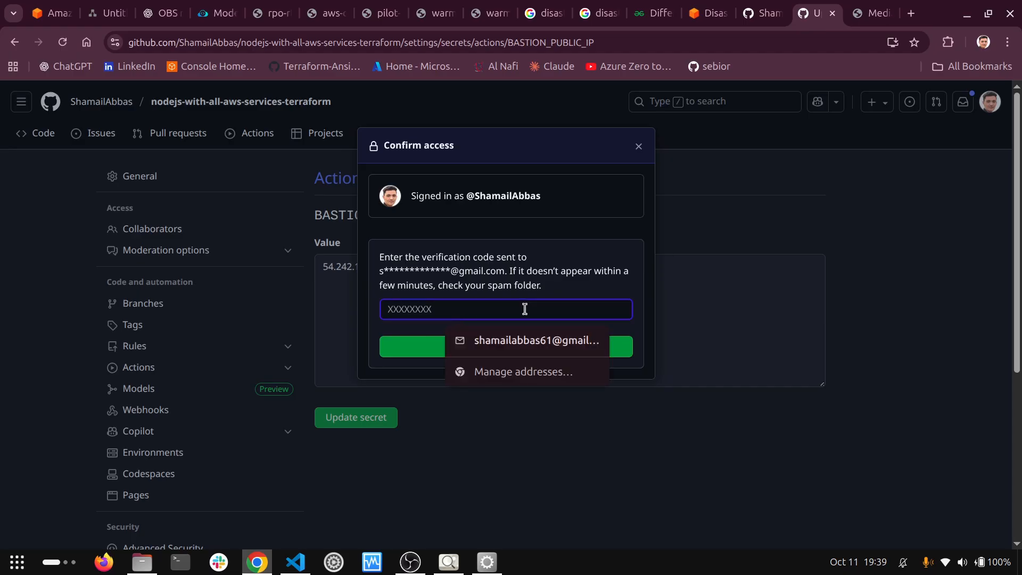
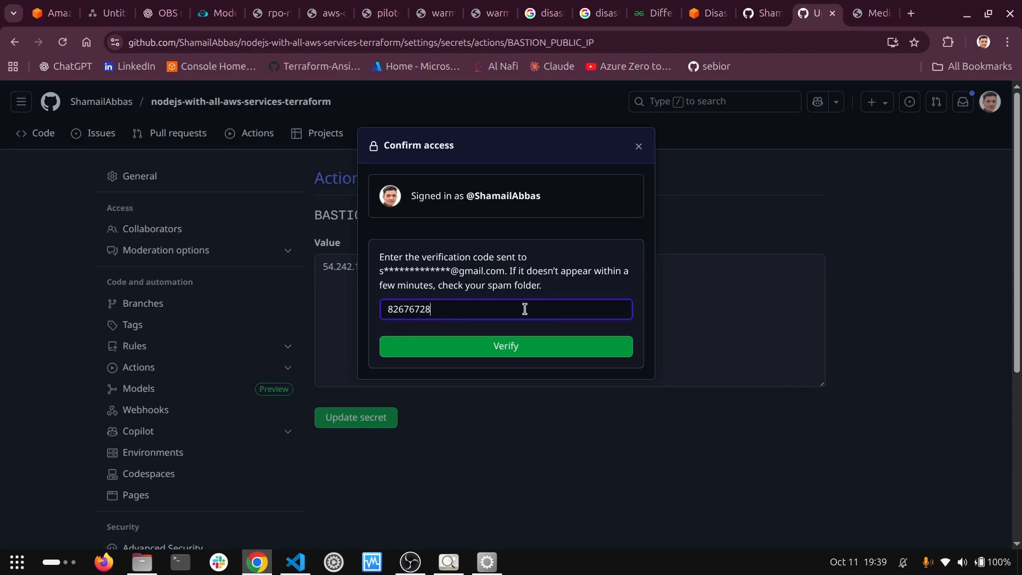
left_click(514, 352)
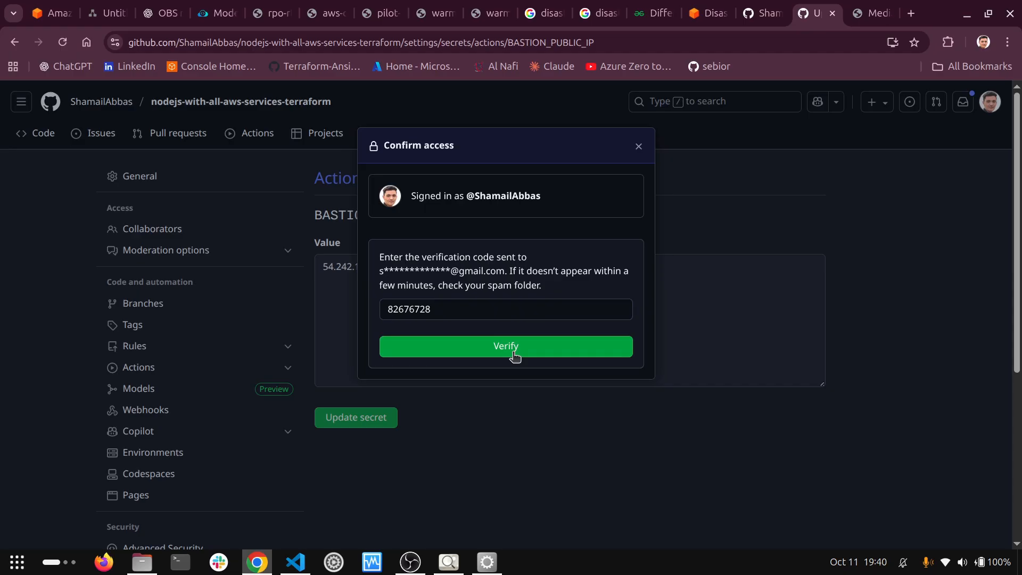
left_click(514, 353)
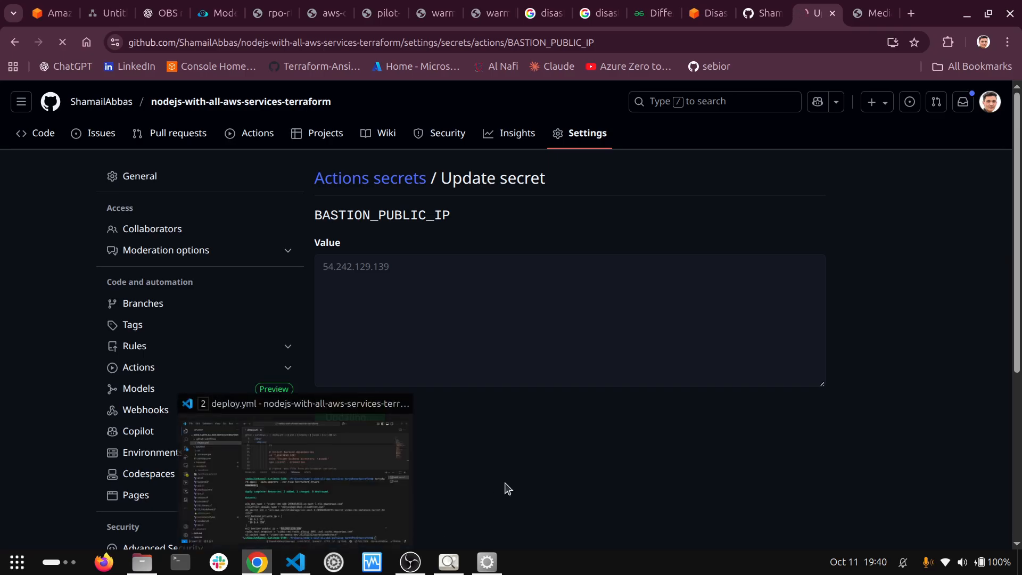
Copy the two backend private IPs from the terraform outputs in the VS Code terminal
left_click(301, 560)
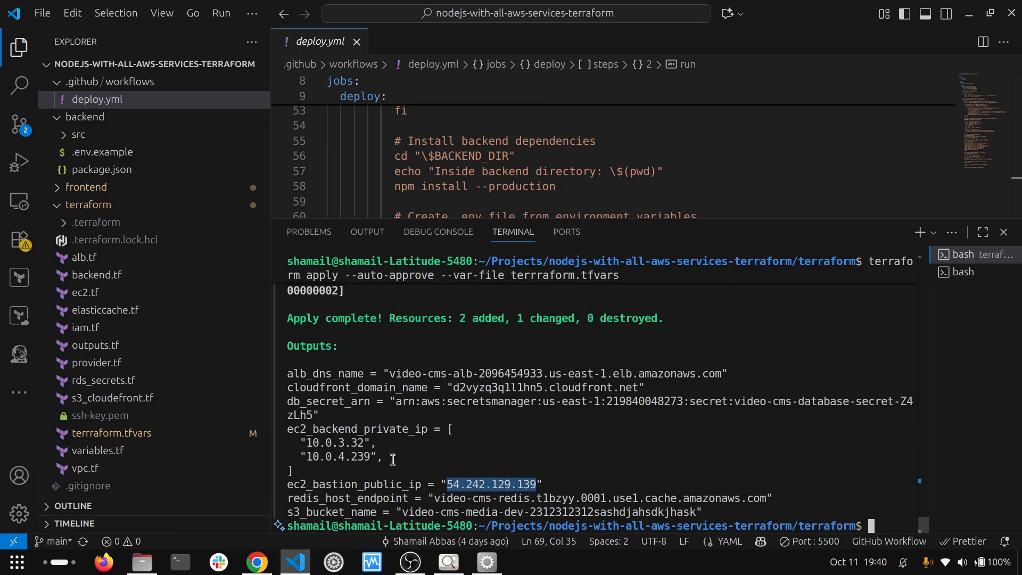
left_click_drag(393, 460, 296, 444)
key("ctrl+c")
right_click(331, 446)
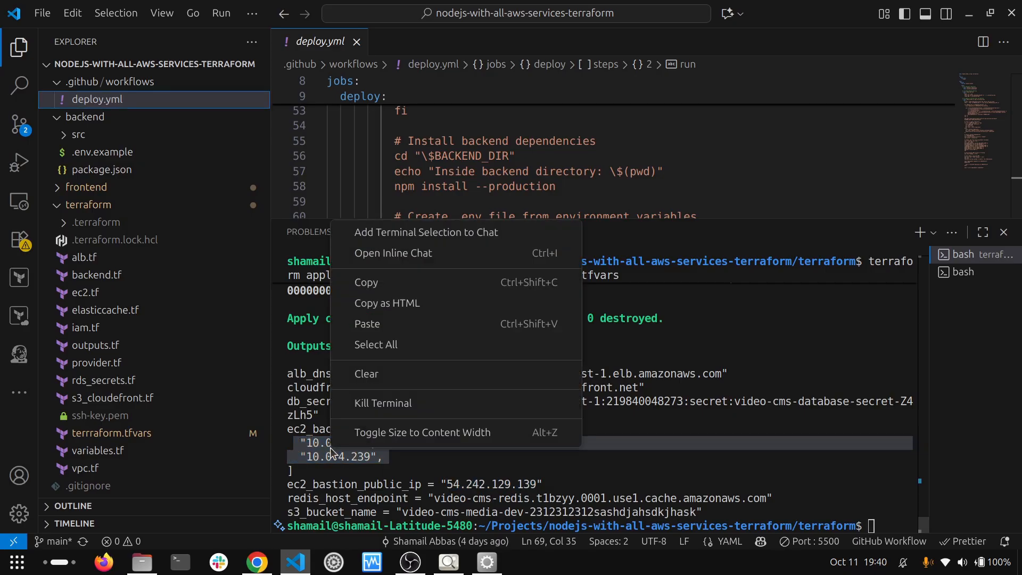
left_click(375, 283)
Open the BASTION_SSH_KEY repository secret for editing in GitHub
left_click(256, 562)
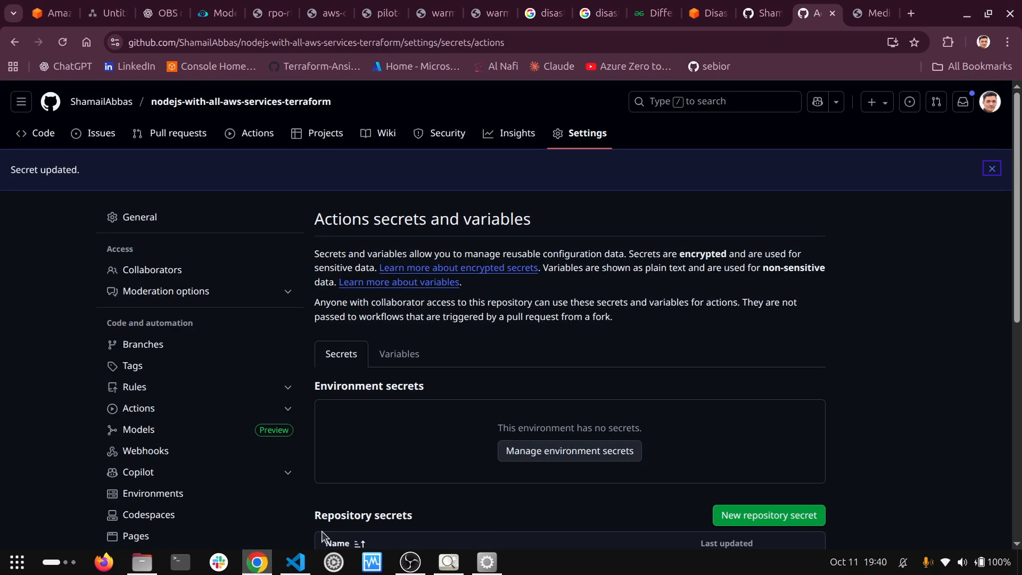
scroll(528, 362, "down", 4)
scroll(529, 364, "down", 3)
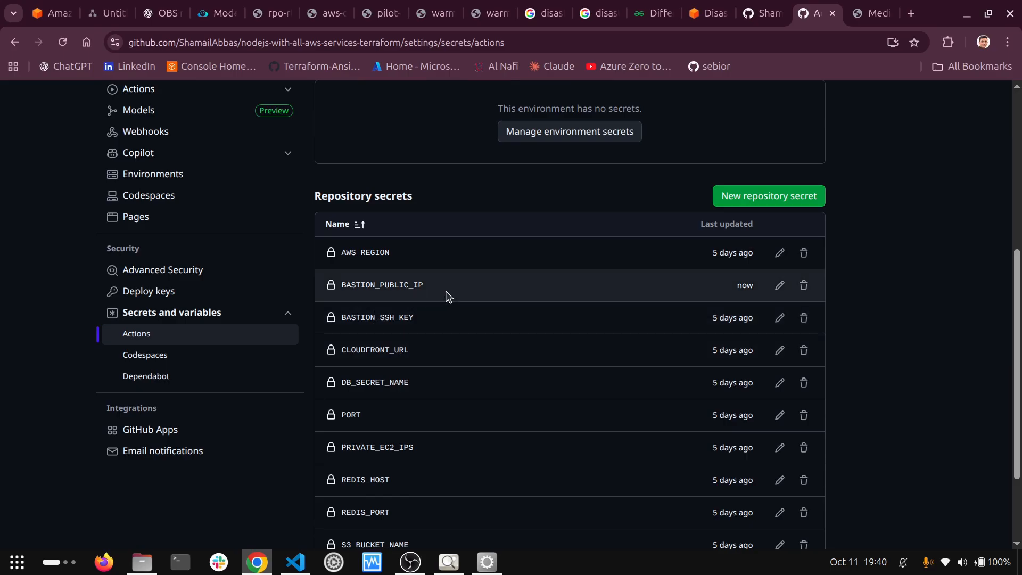
scroll(429, 362, "down", 2)
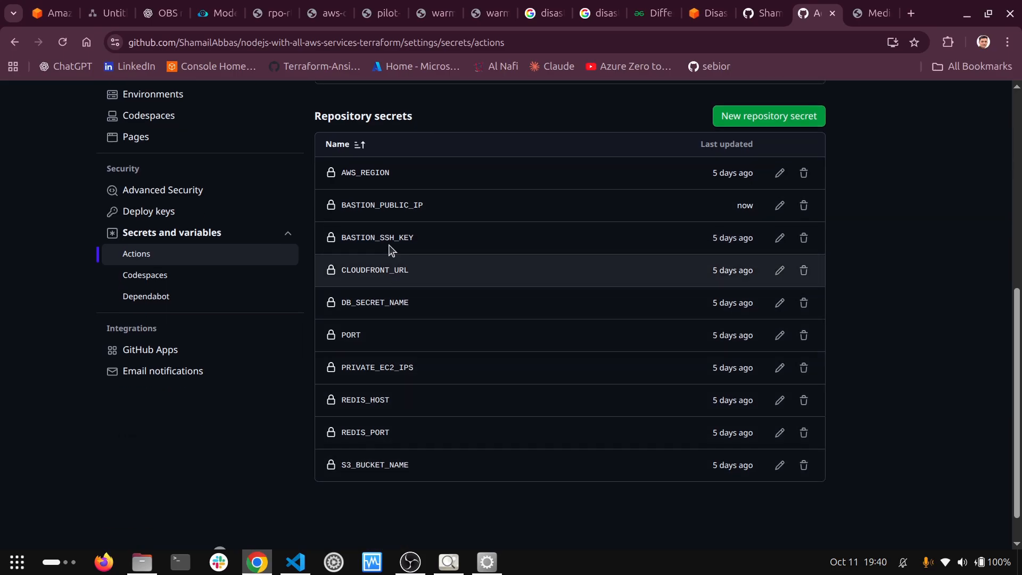
left_click(781, 241)
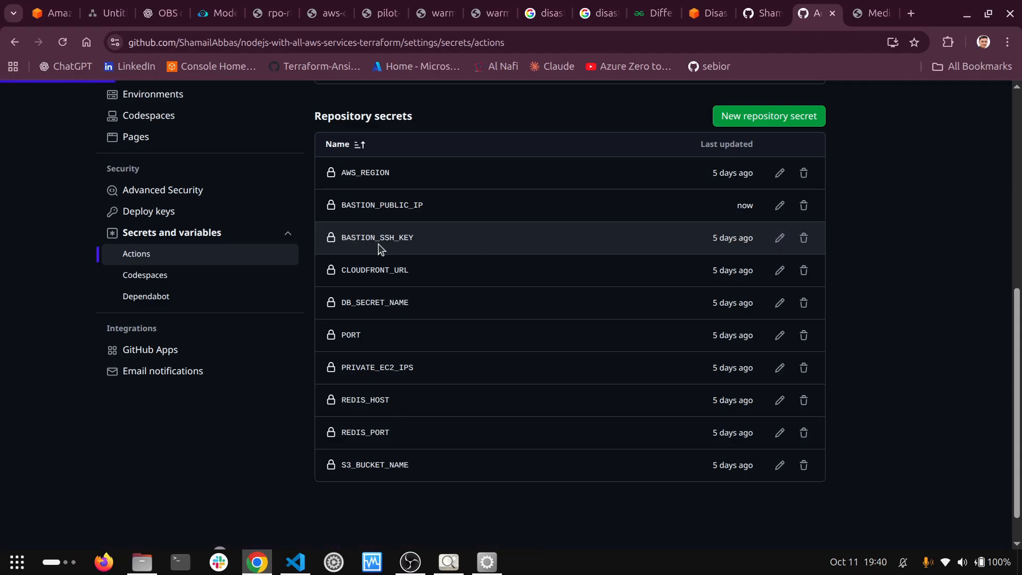
Select the private key in ssh-key.pem, undoing an accidental paste over it
left_click(296, 562)
scroll(109, 294, "down", 1)
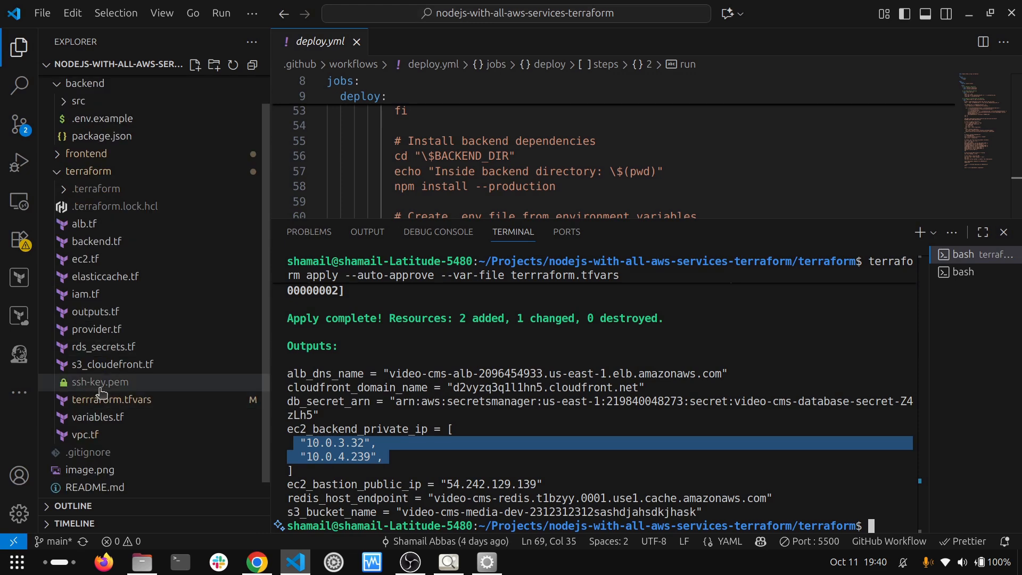
left_click(98, 382)
left_click(484, 151)
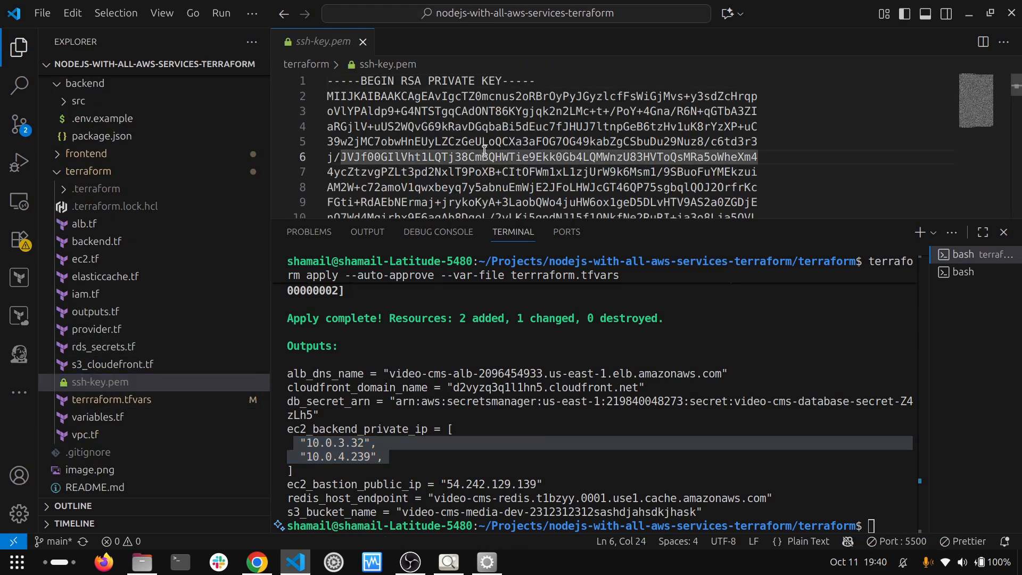
key("ctrl+a")
key("ctrl+v")
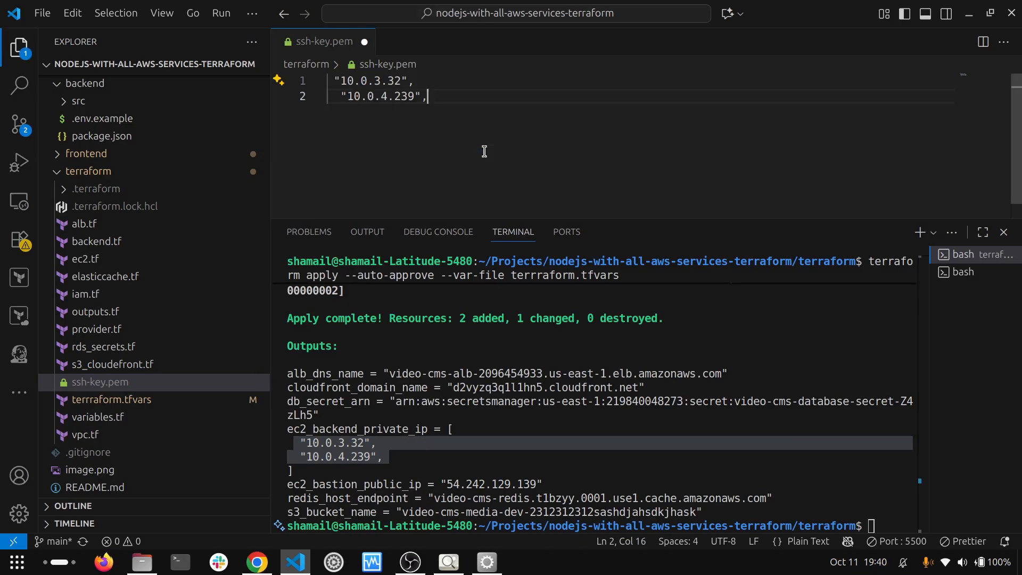
key("ctrl+z")
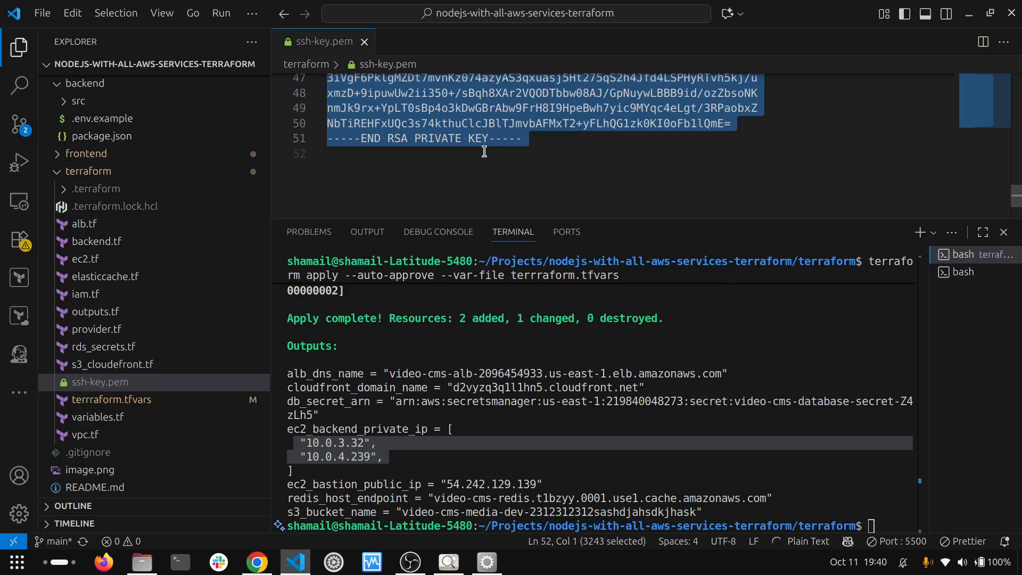
Paste the RSA private key as BASTION_SSH_KEY's value and update the secret
left_click(257, 562)
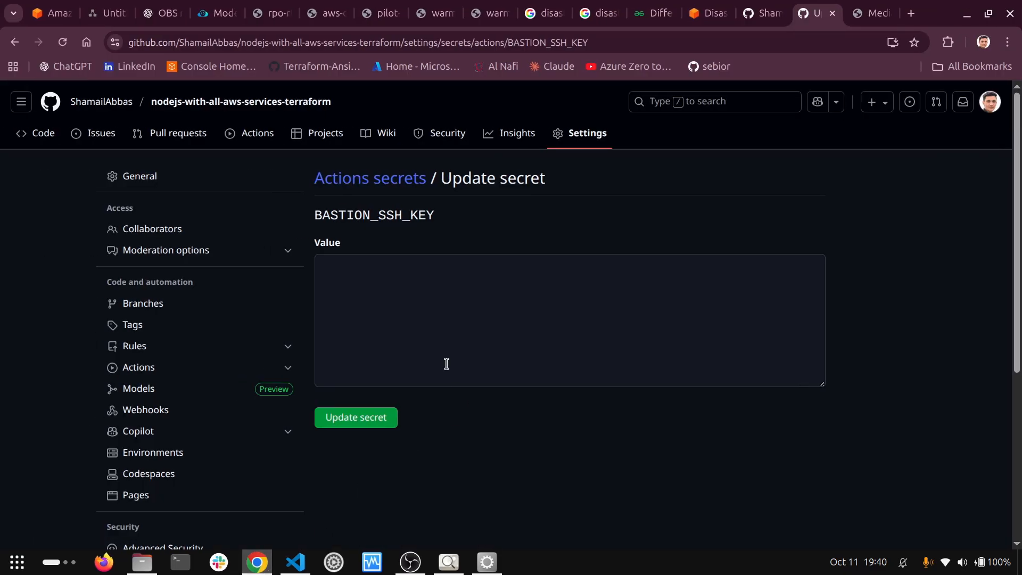
left_click(398, 281)
key("ctrl+v")
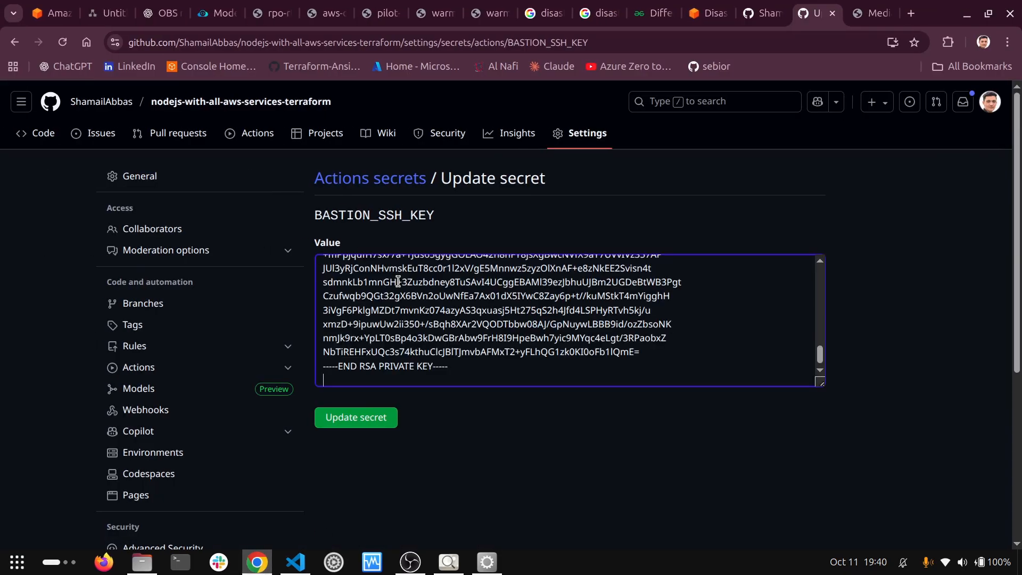
left_click(375, 423)
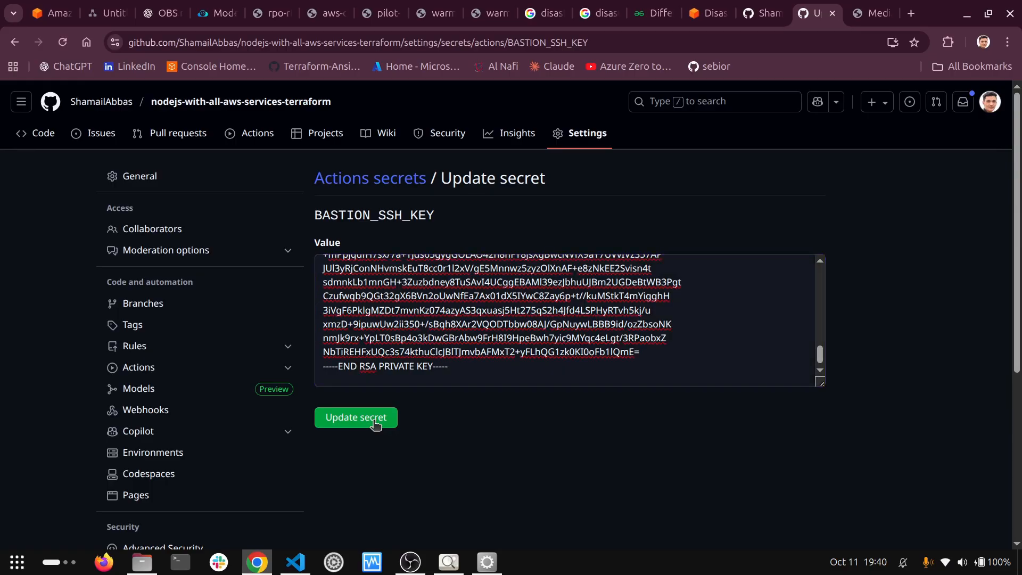
left_click(375, 423)
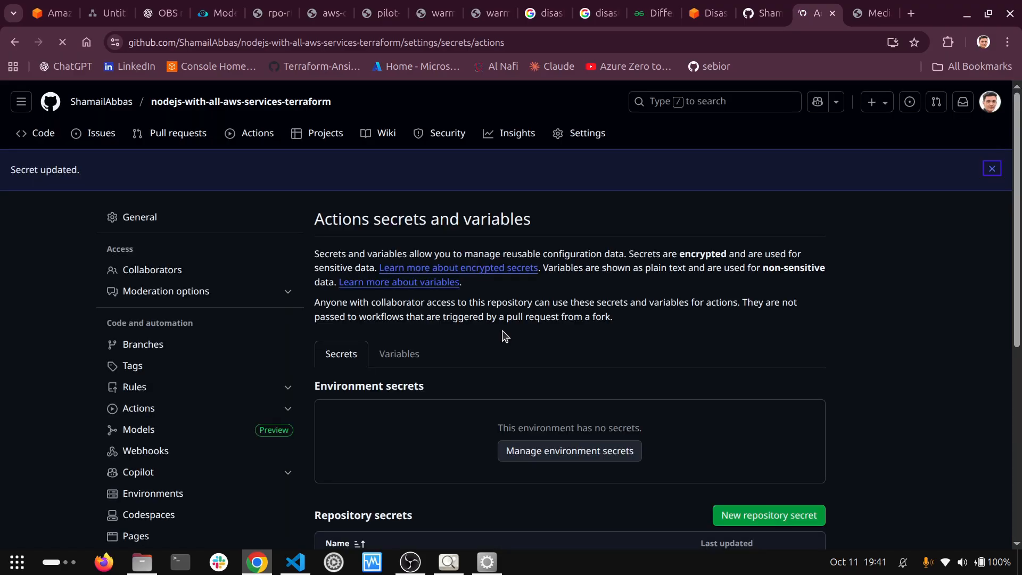
scroll(504, 339, "down", 2)
scroll(503, 341, "down", 5)
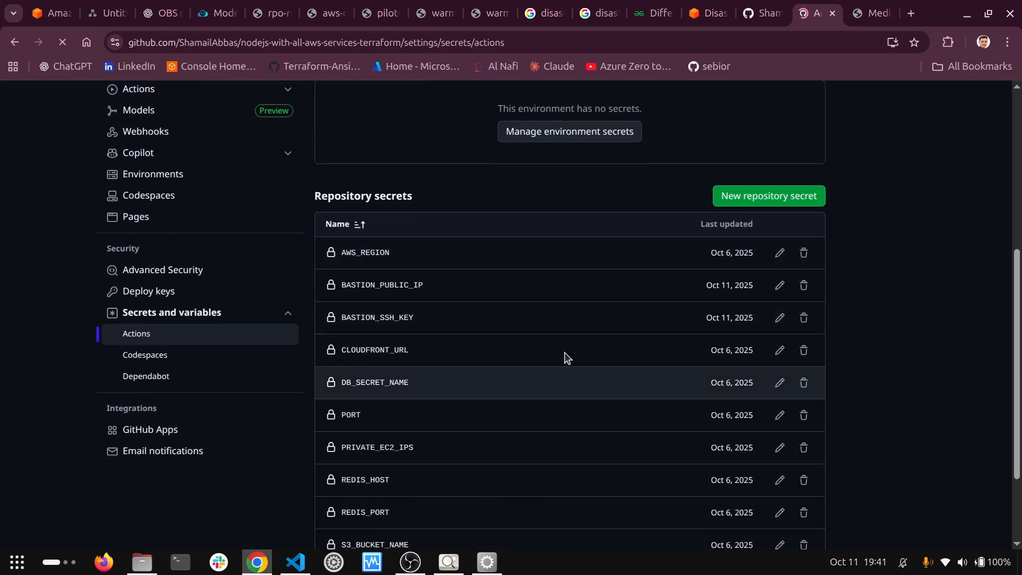
Open CLOUDFRONT_URL for editing and copy d2vyzq3q1l1hn5.cloudfront.net from the Terraform output
left_click(780, 353)
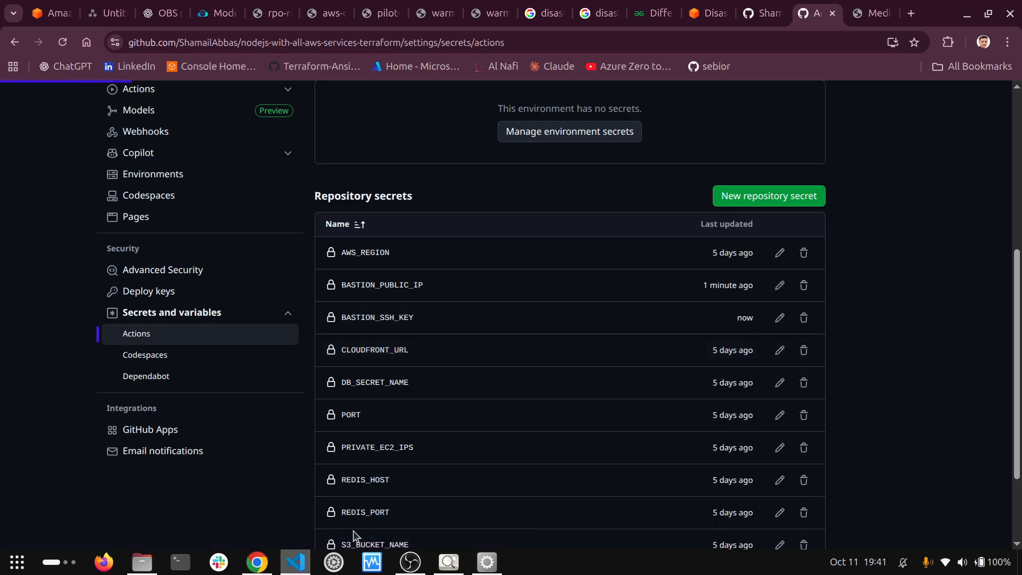
left_click(296, 561)
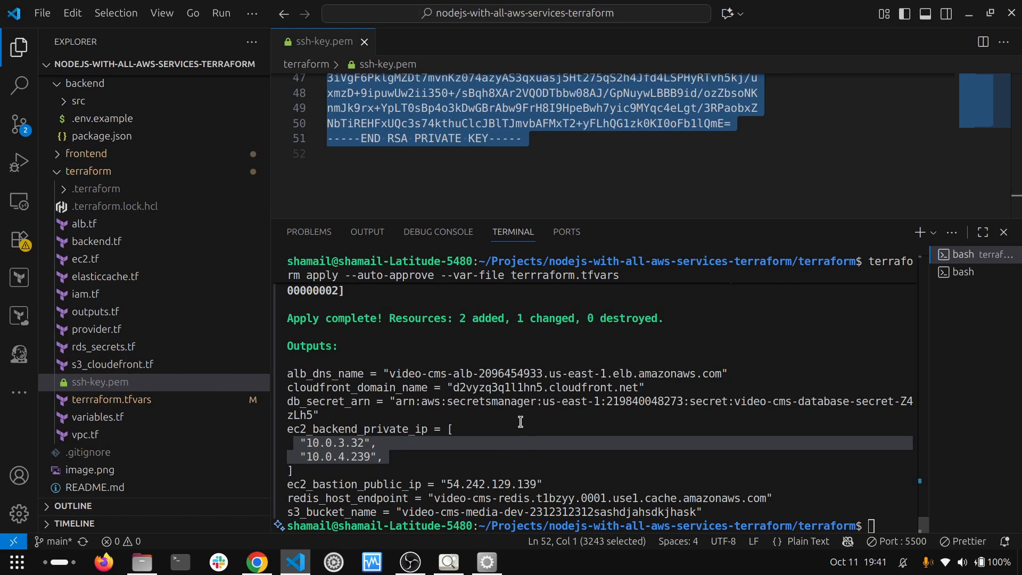
double_click(567, 391)
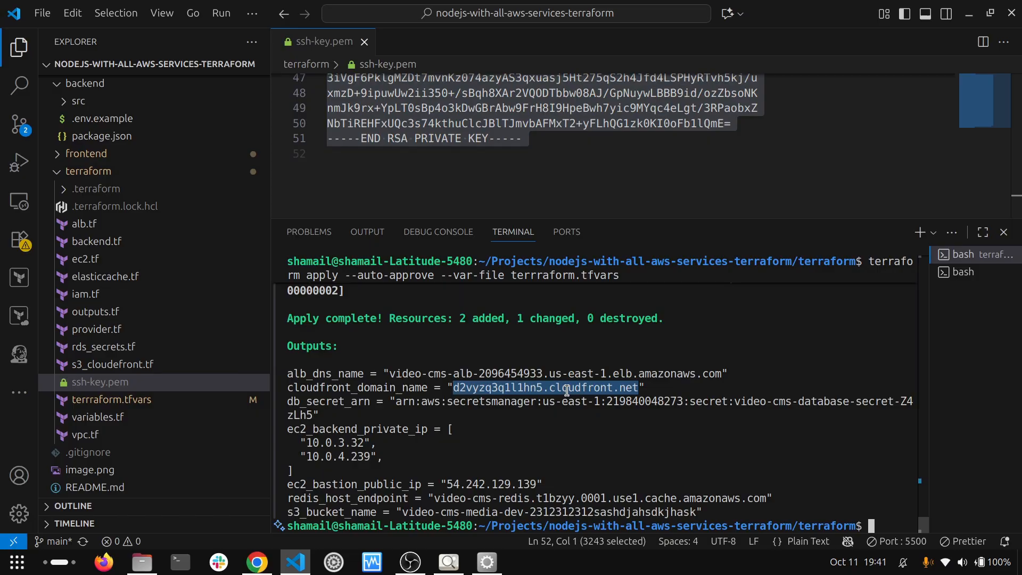
key("ctrl+c")
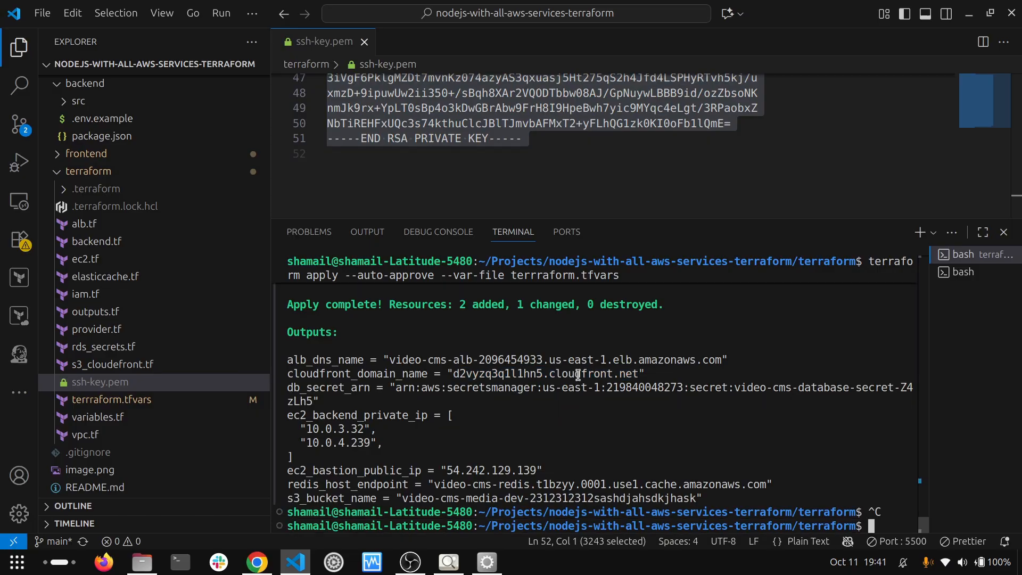
double_click(579, 375)
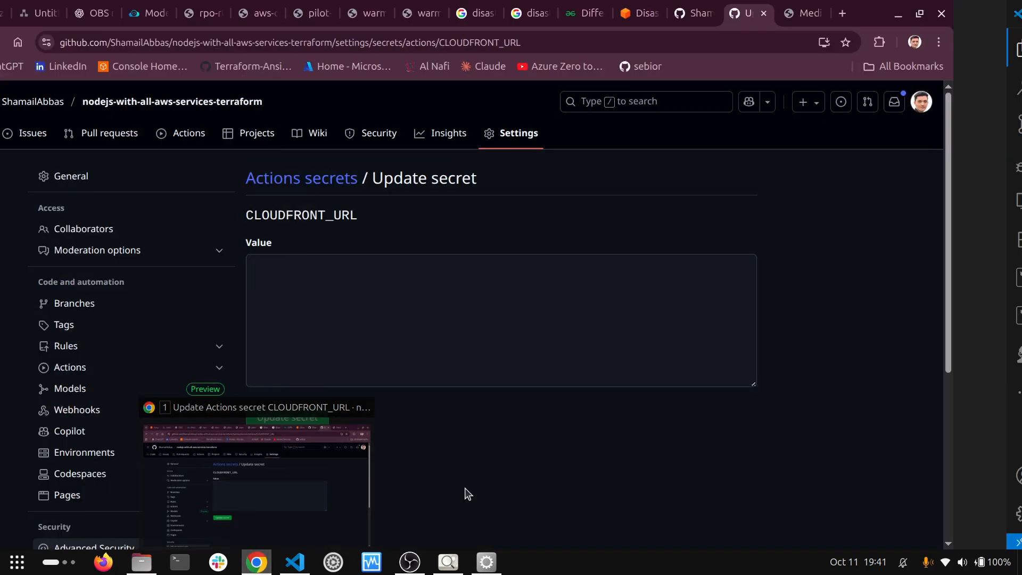
Paste d2vyzq3q1l1hn5.cloudfront.net as CLOUDFRONT_URL's value and update the secret
left_click(257, 562)
left_click(494, 330)
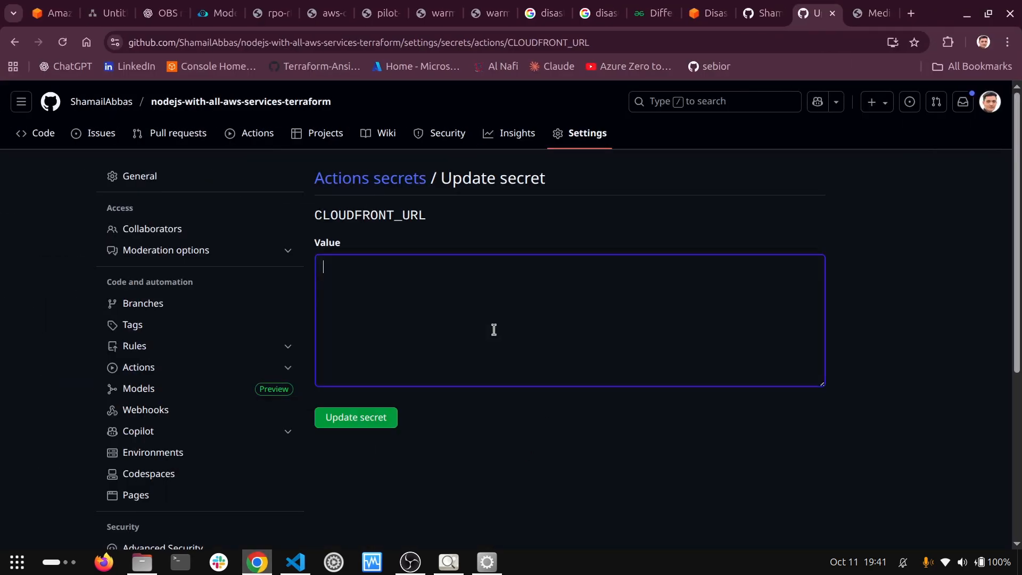
key("ctrl+v")
left_click(356, 422)
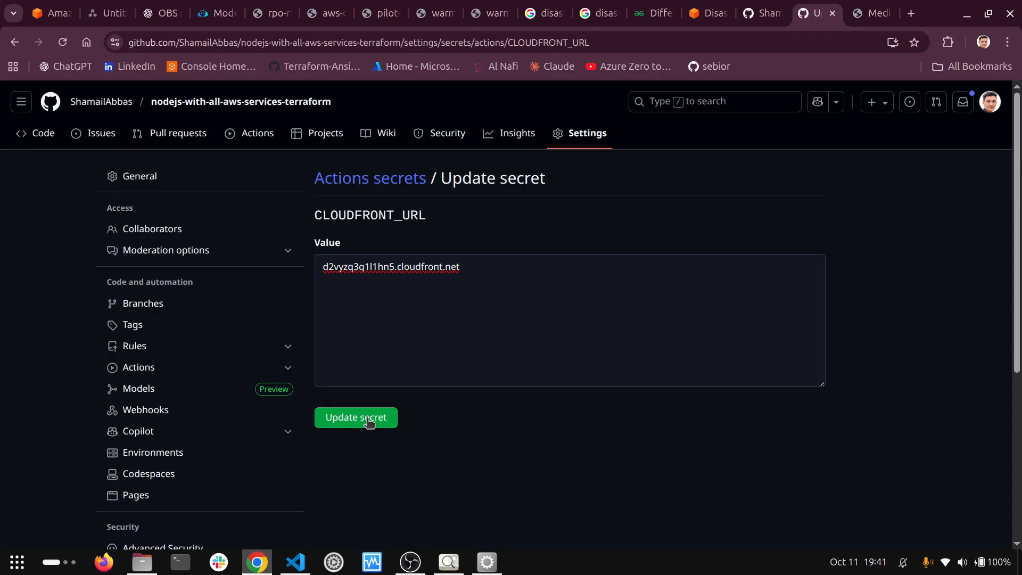
left_click(367, 421)
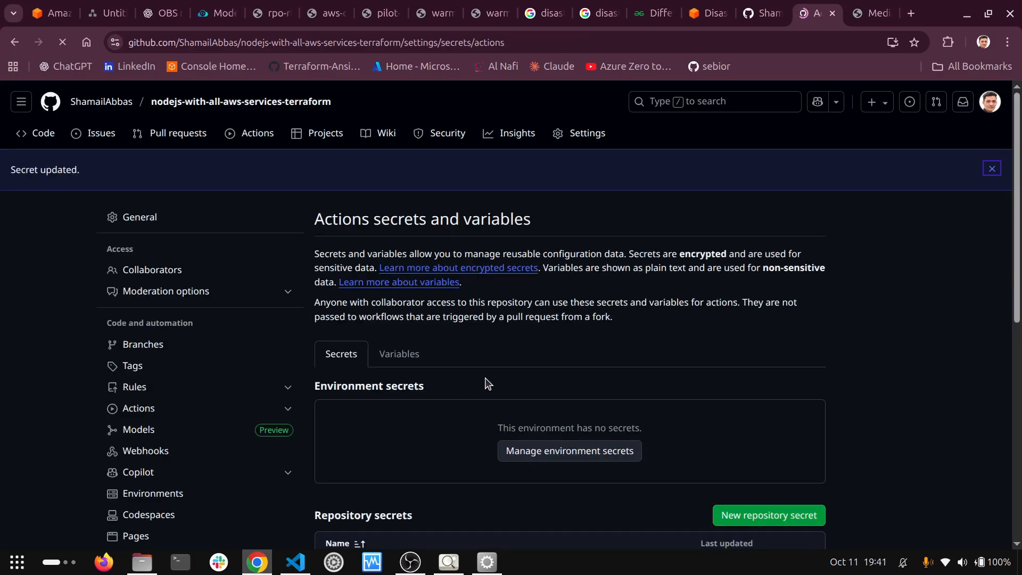
scroll(485, 383, "down", 5)
scroll(491, 385, "down", 2)
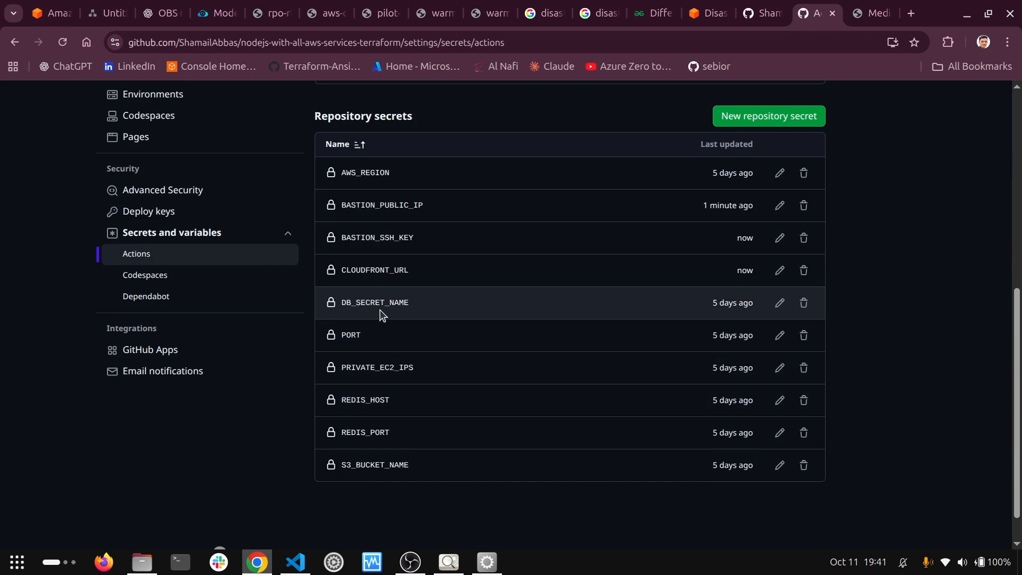
Open DB_SECRET_NAME for editing and copy db_secret_arn from the Terraform output
left_click(779, 305)
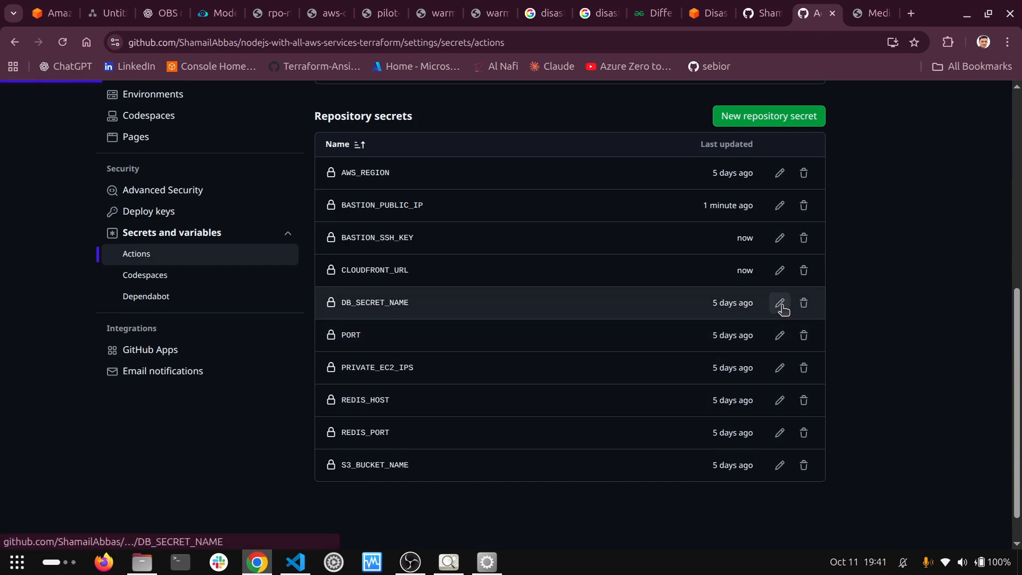
left_click(296, 562)
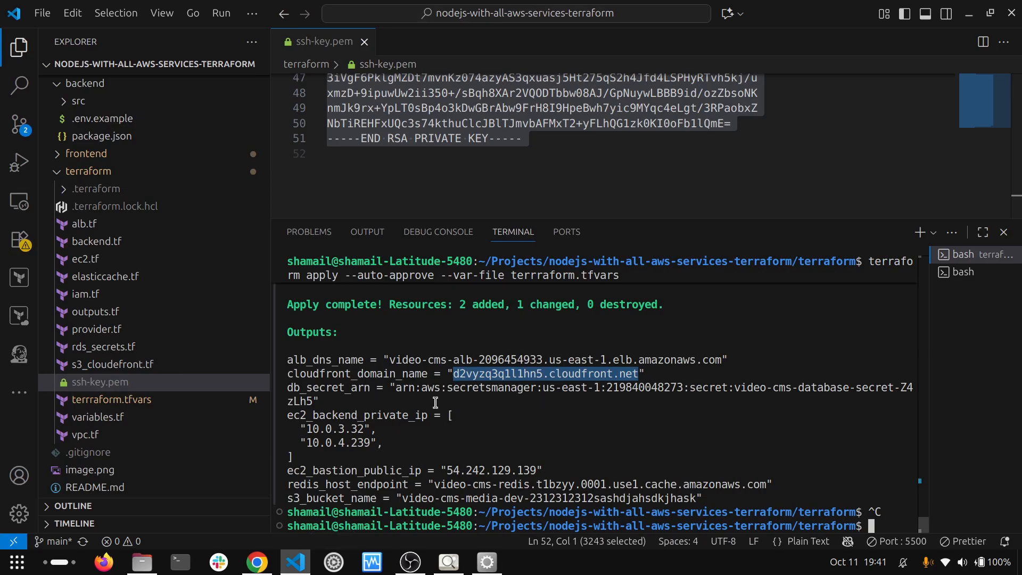
double_click(665, 388)
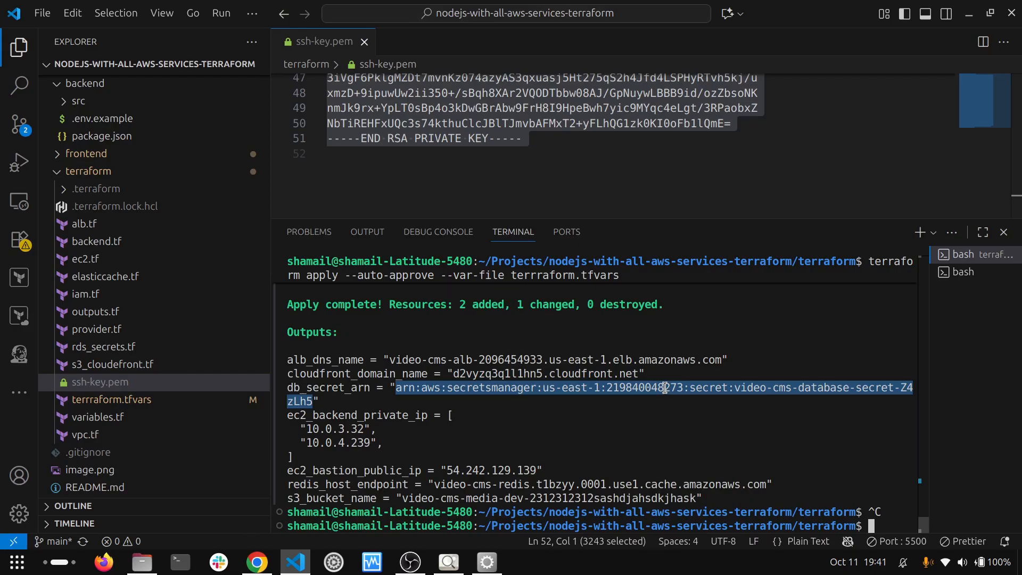
key("ctrl+shift+c")
Paste the video-cms-database-secret ARN as DB_SECRET_NAME's value and update the secret
left_click(257, 563)
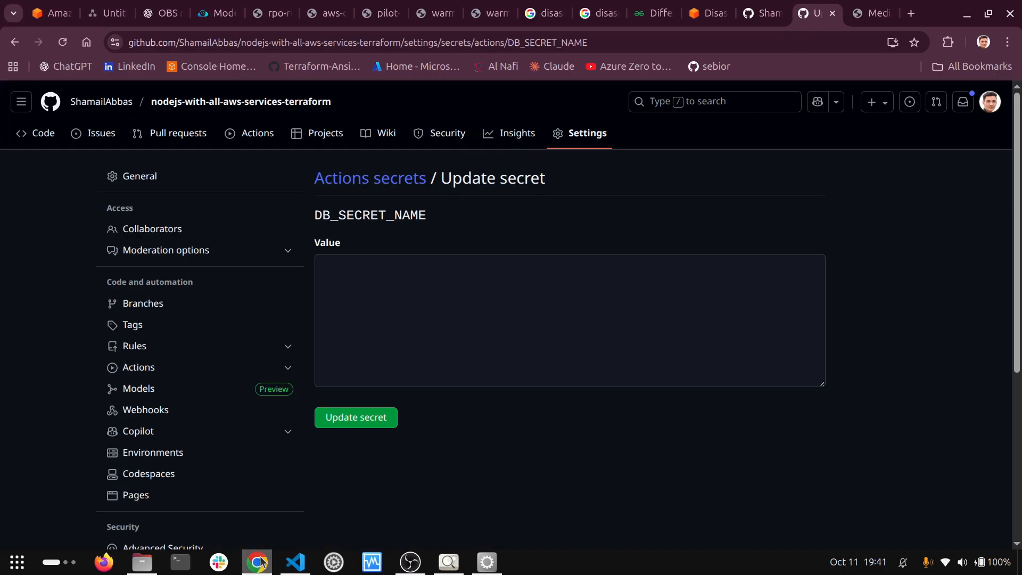
left_click(431, 328)
key("ctrl+v")
left_click(375, 419)
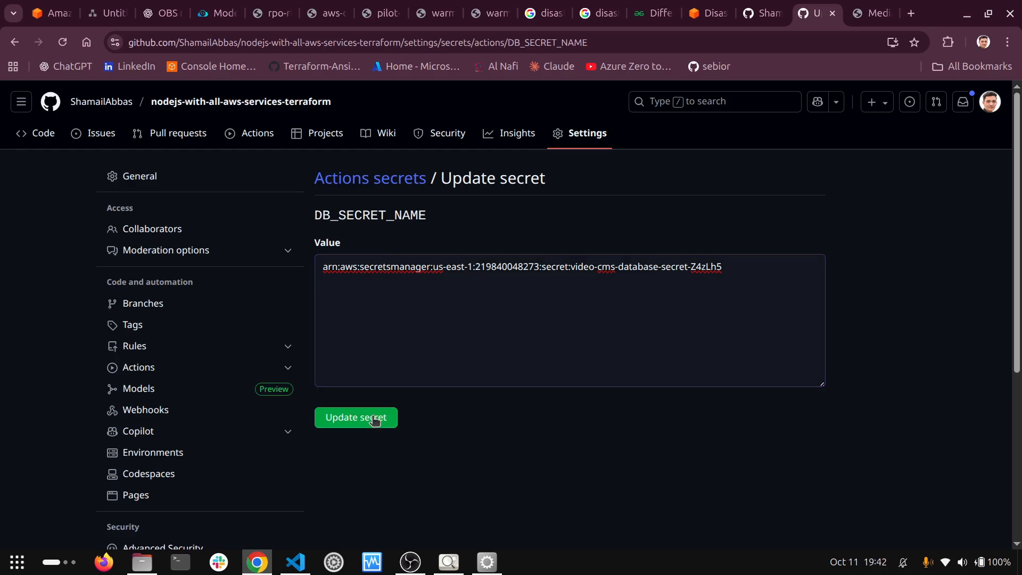
left_click(375, 419)
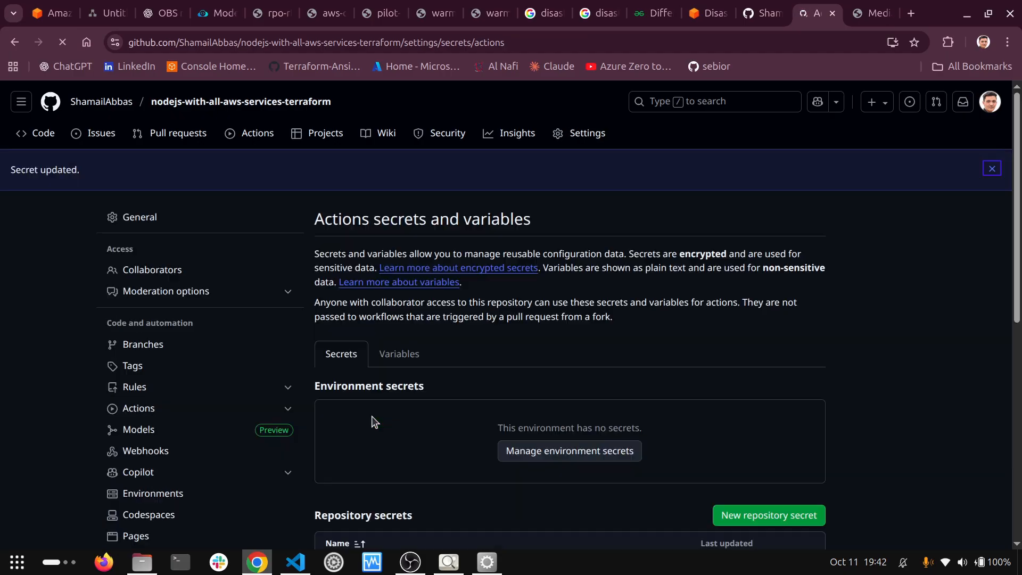
scroll(433, 414, "down", 5)
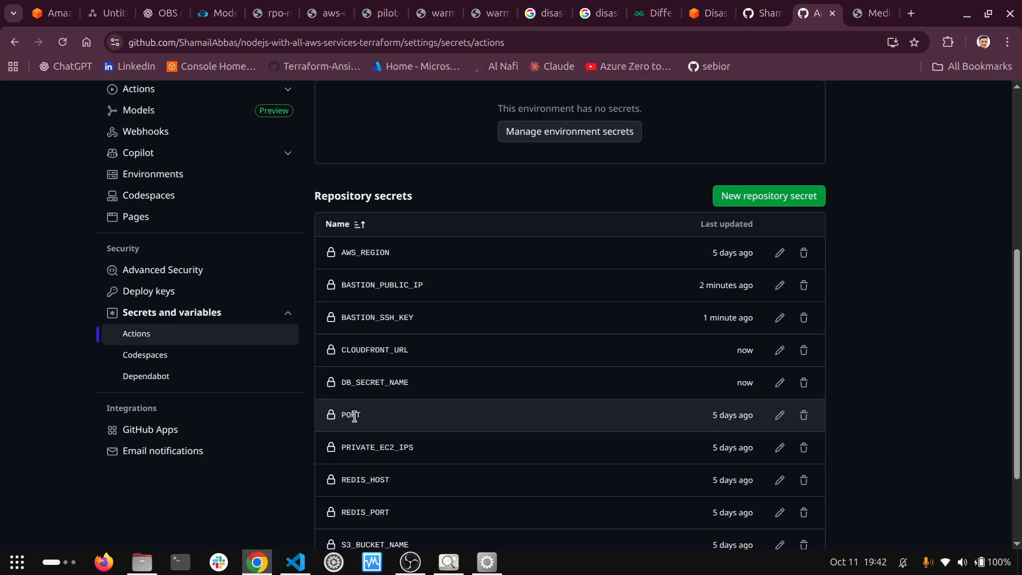
Paste the two backend private IPs from the Terraform outputs into PRIVATE_EC2_IPS's value
scroll(383, 418, "down", 3)
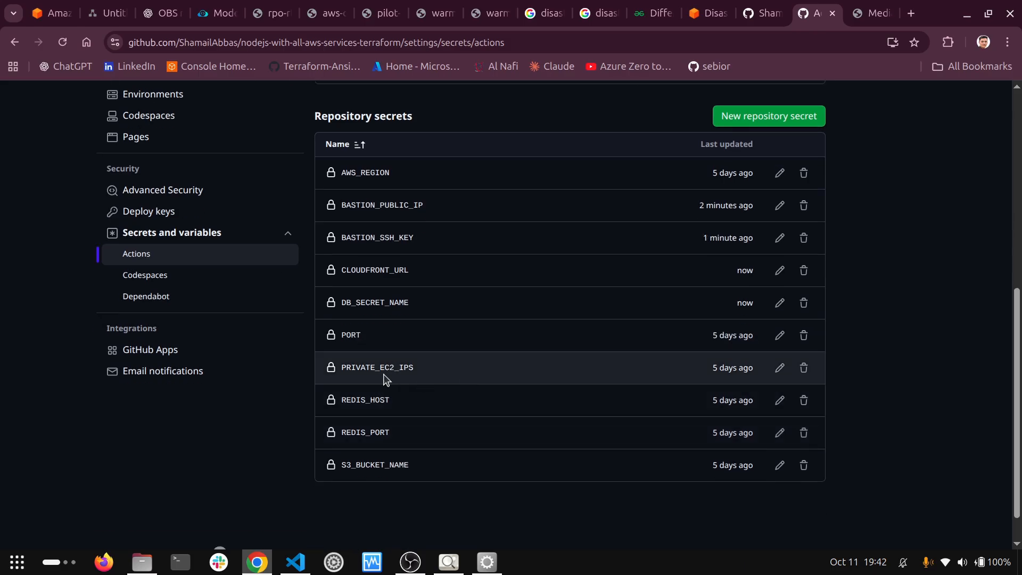
left_click(780, 368)
left_click(295, 562)
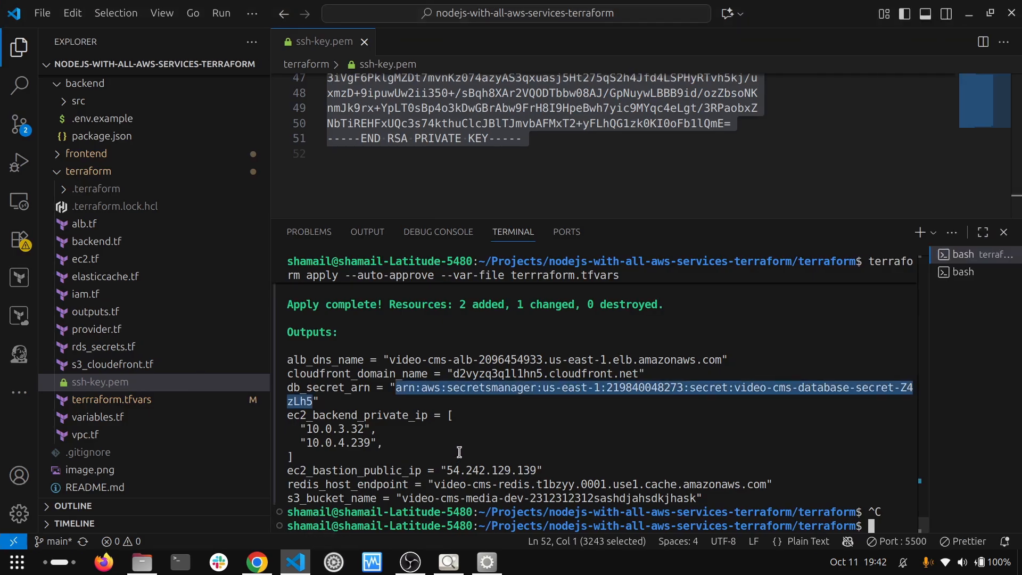
left_click_drag(396, 445, 293, 429)
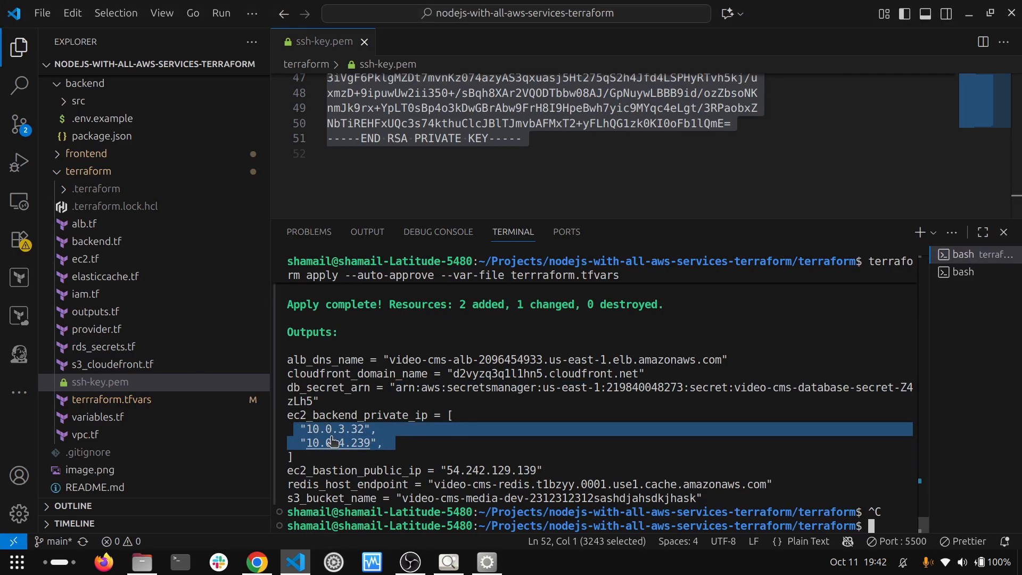
key("alt+Tab")
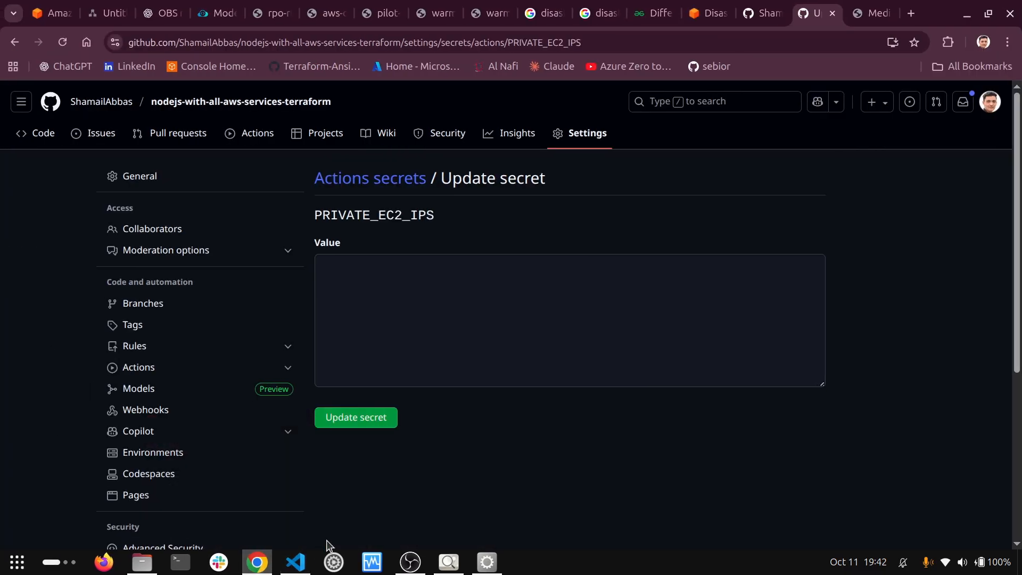
left_click(415, 321)
type("\"10.0.3.32\",  \"10.0.4.239\",")
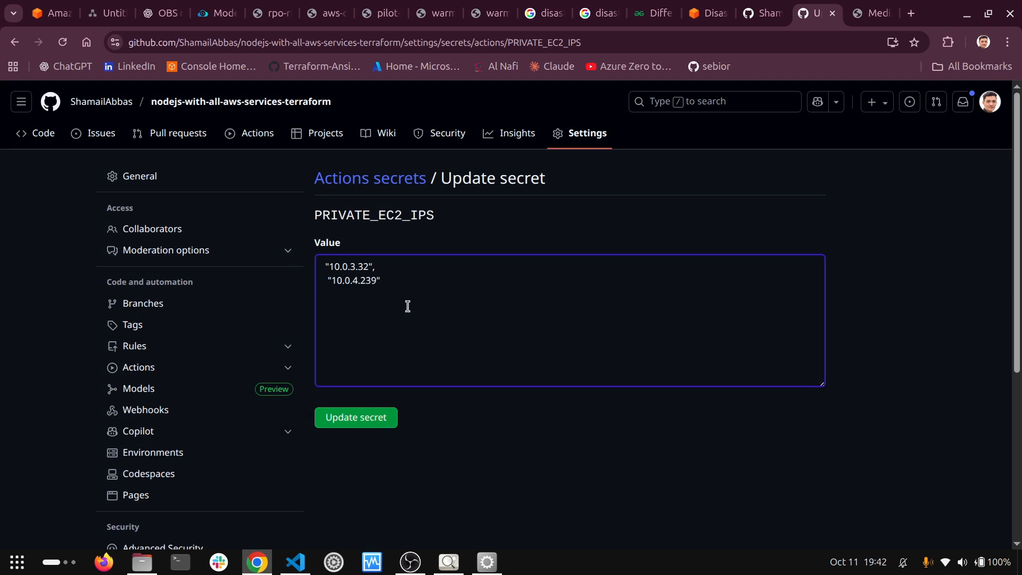
Strip the quotes and line break to leave 10.0.3.32, 10.0.4.239, and update the secret
left_click(394, 267)
key("Delete")
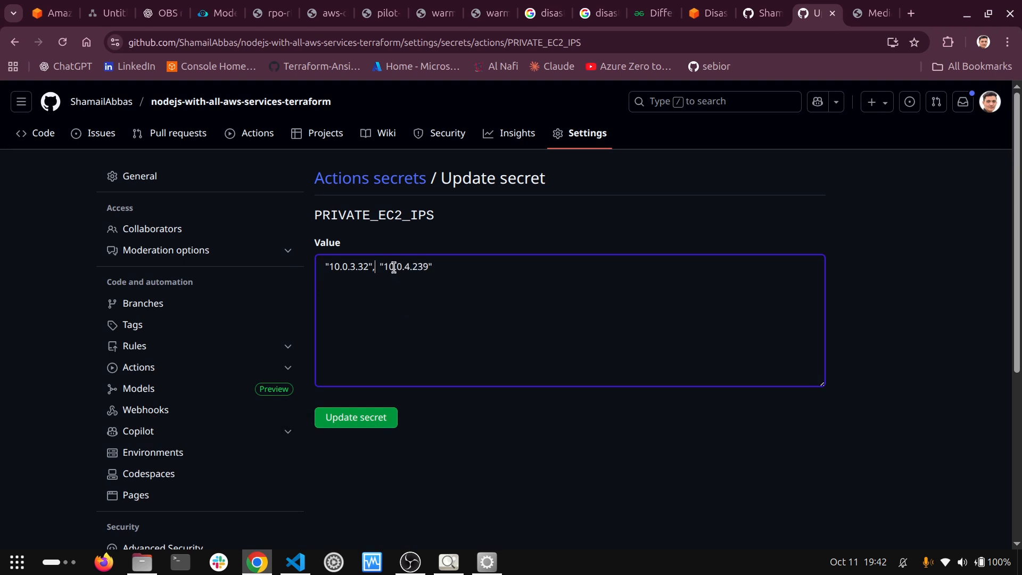
key("Delete")
left_click(444, 264)
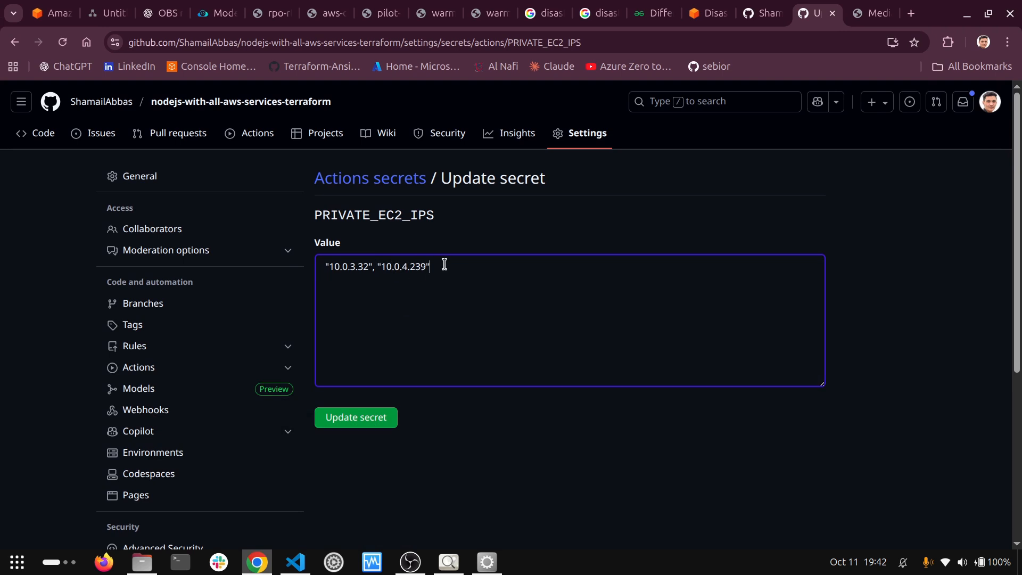
left_click(384, 268)
key("BackSpace")
key("BackSpace")
key("BackSpace")
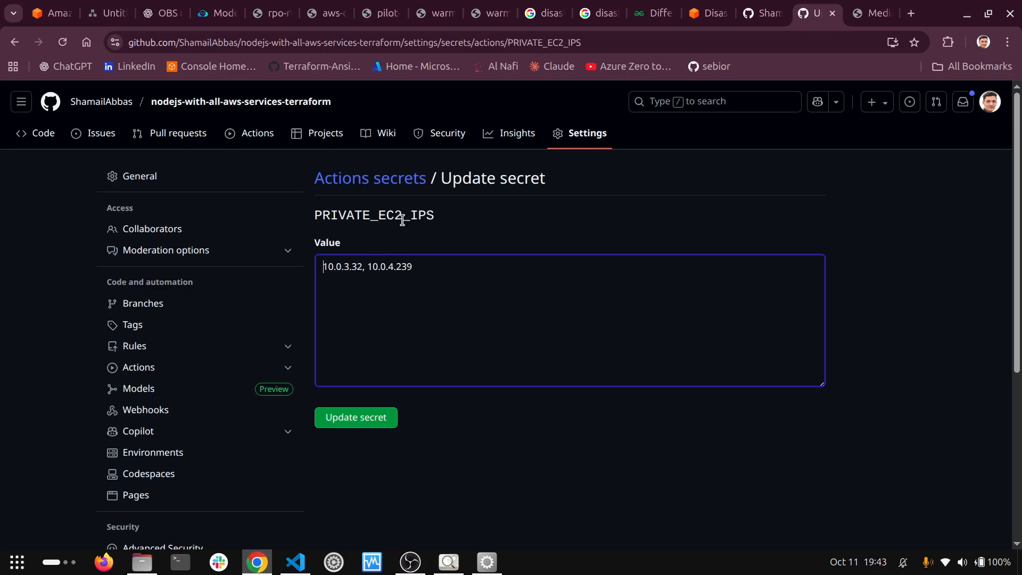
left_click(353, 421)
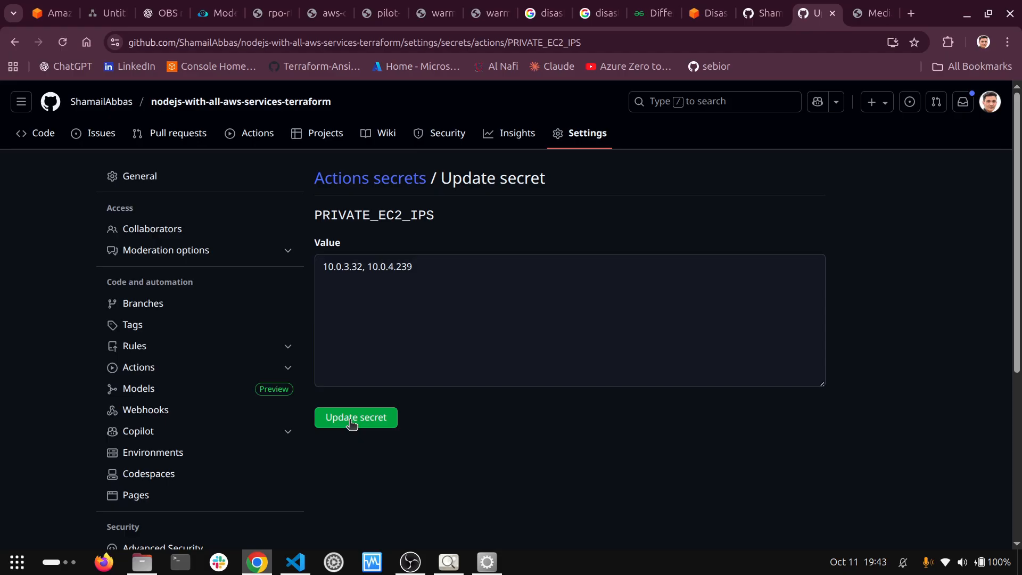
left_click(380, 420)
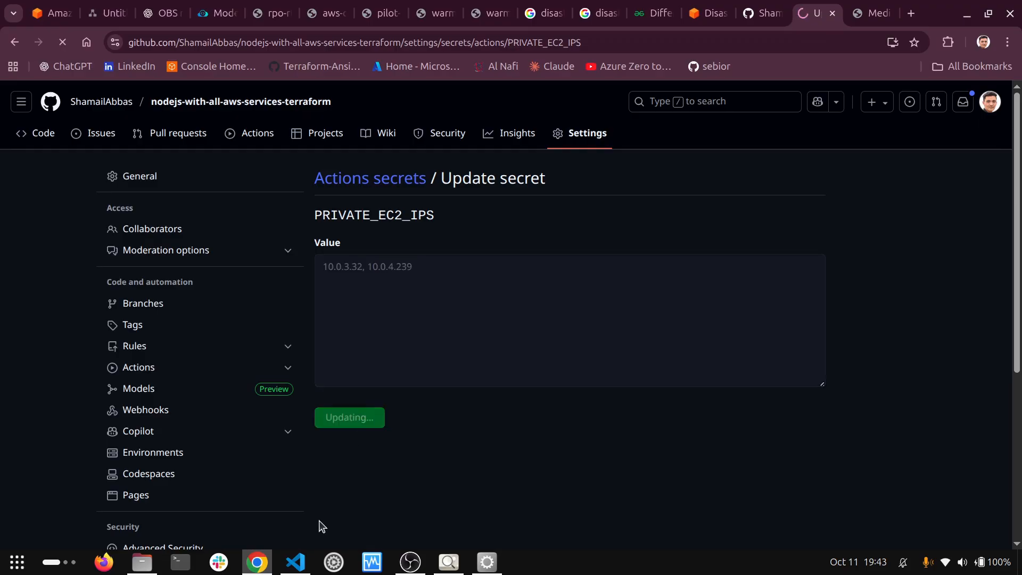
left_click(310, 562)
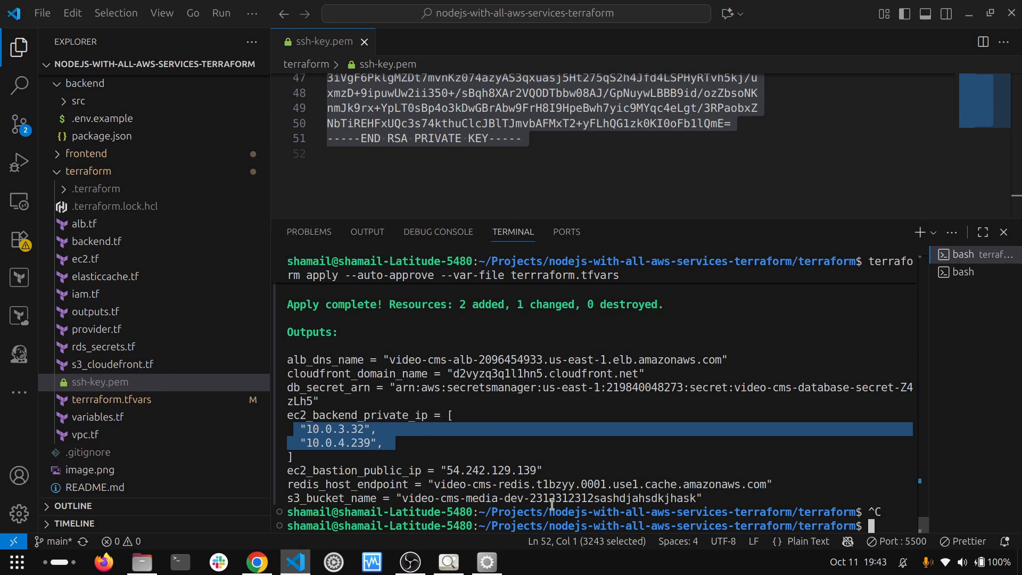
Set REDIS_HOST to the Terraform output endpoint video-cms-redis.t1bzyy.0001.use1.cache.amazonaws.com
left_click(257, 563)
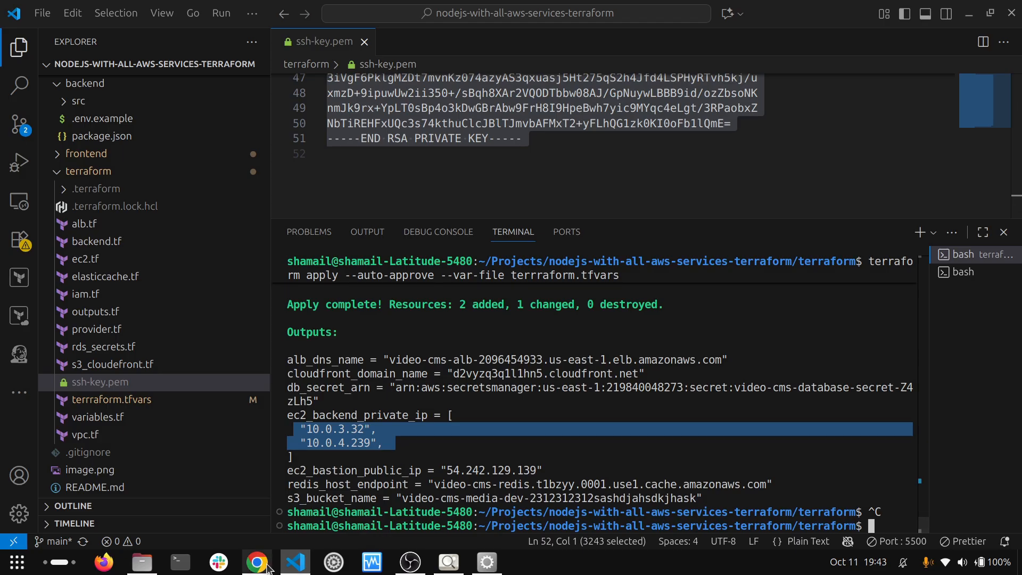
scroll(392, 443, "down", 10)
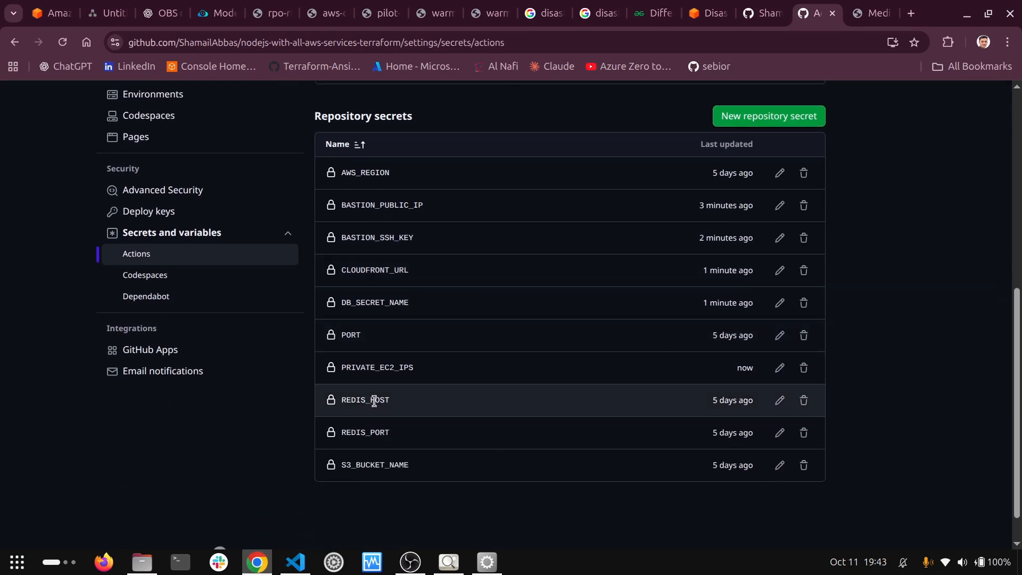
left_click(286, 568)
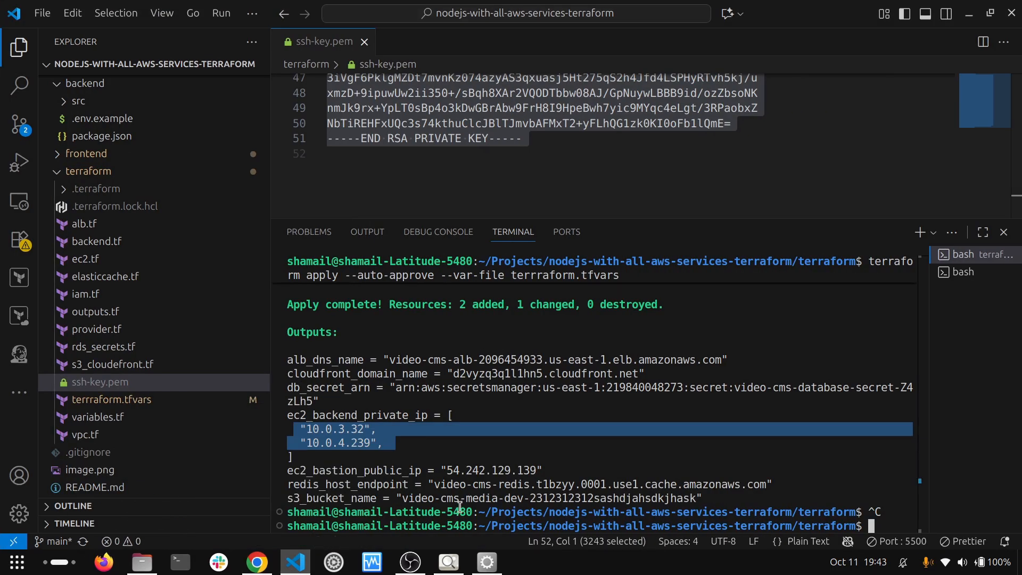
double_click(598, 482)
key("ctrl+c")
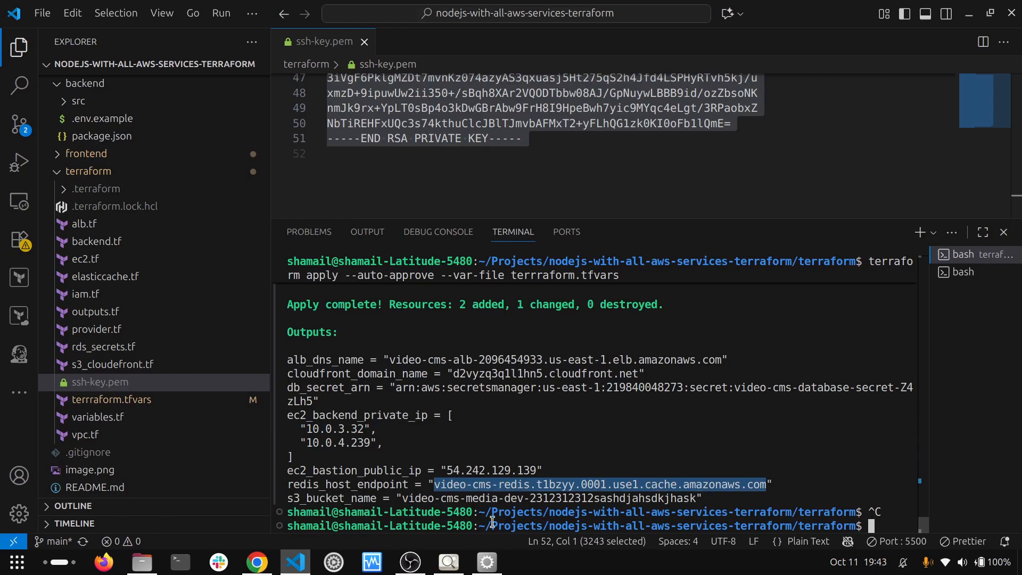
left_click(257, 562)
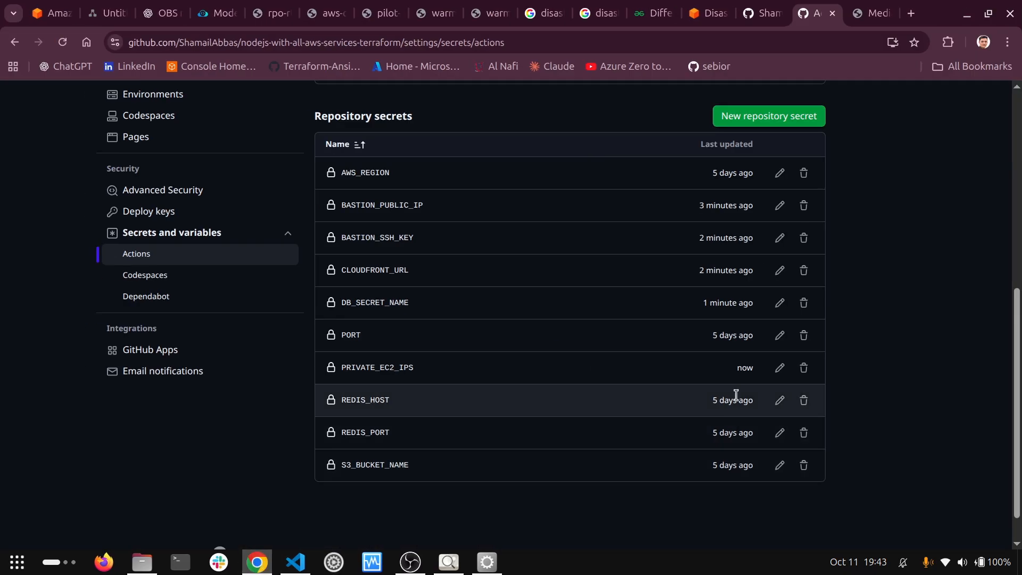
left_click(781, 401)
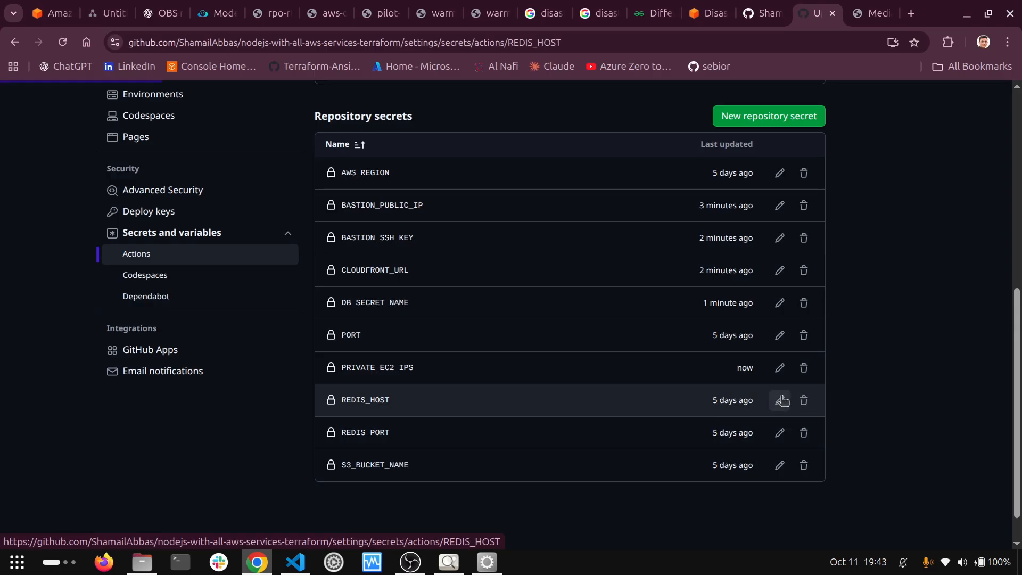
left_click(457, 320)
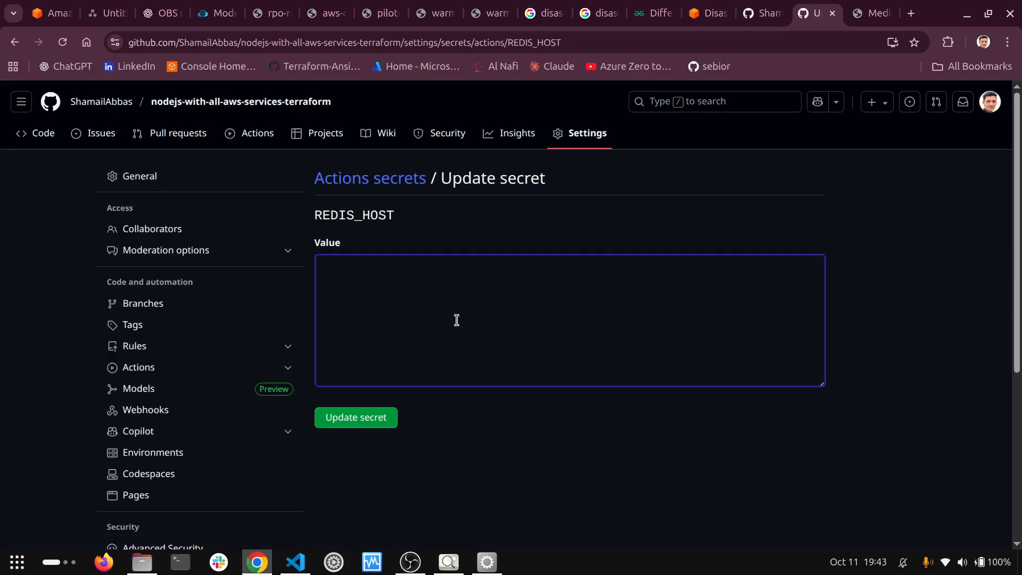
key("ctrl+v")
left_click(352, 423)
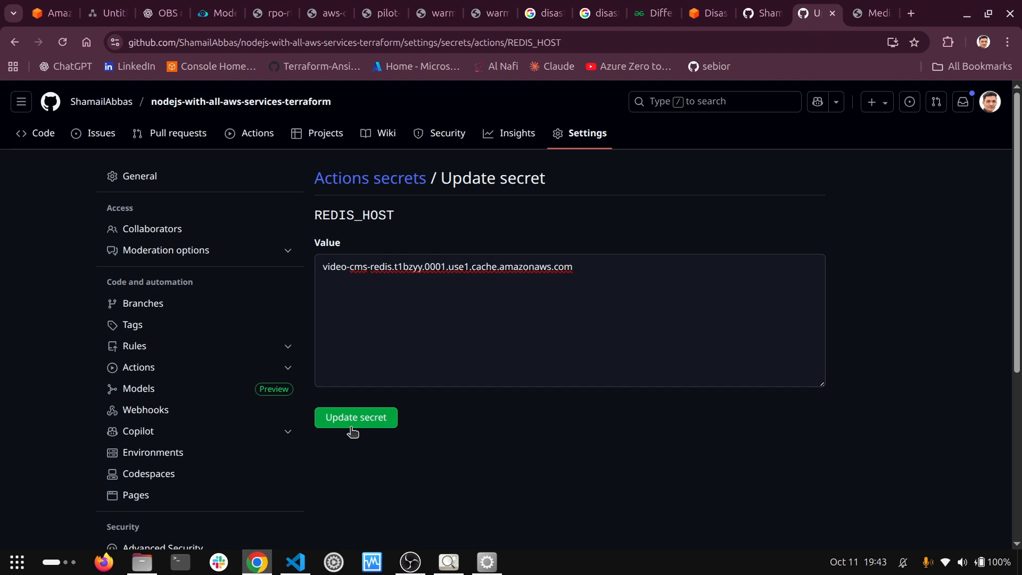
left_click(350, 426)
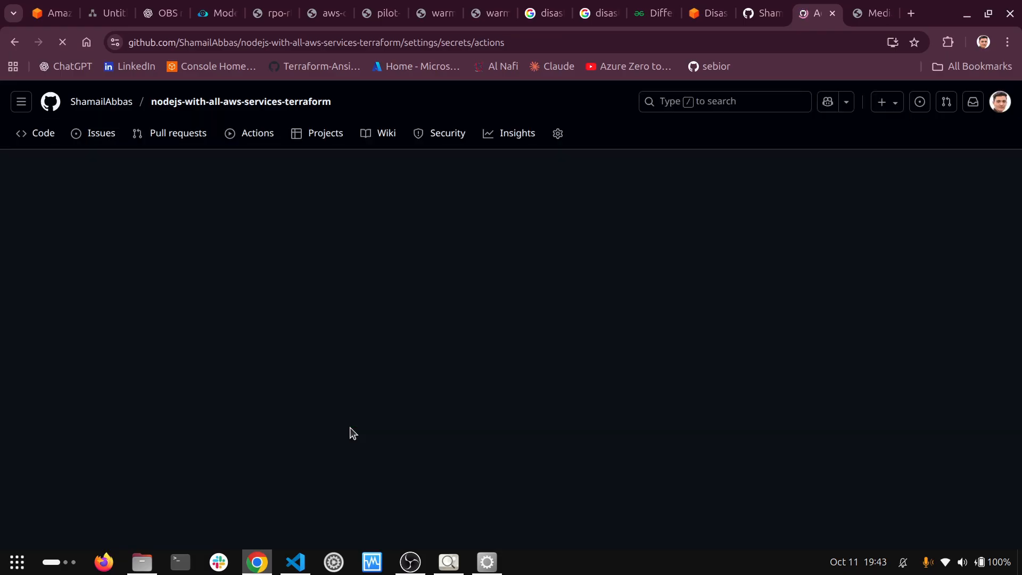
Open the S3_BUCKET_NAME secret for editing
scroll(390, 413, "down", 5)
scroll(400, 415, "down", 2)
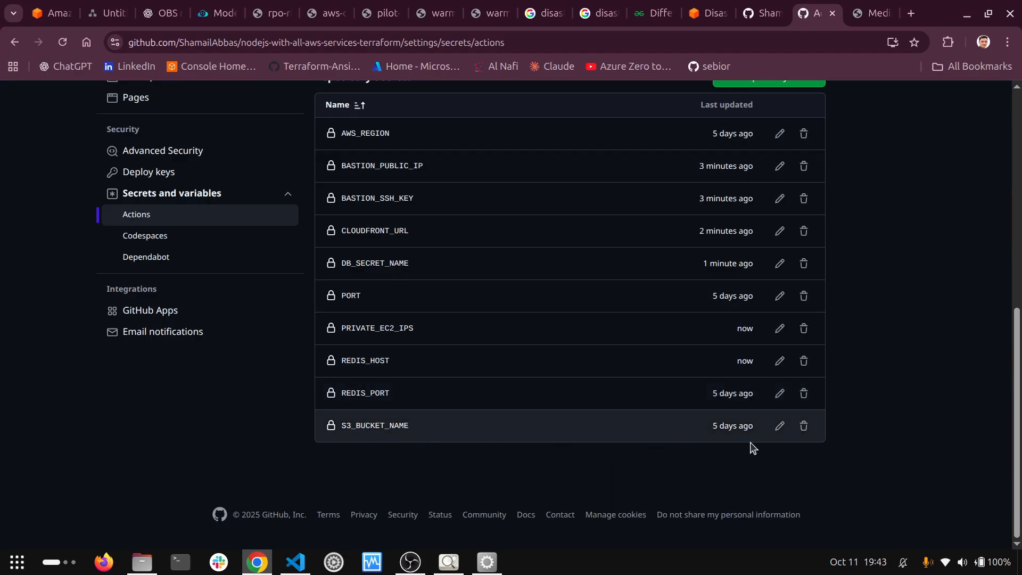
left_click(779, 427)
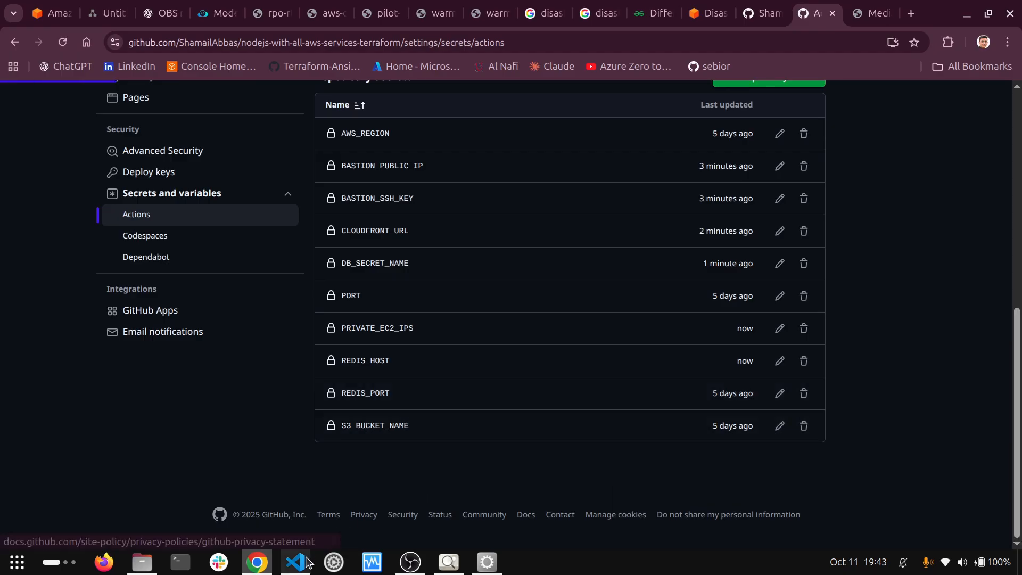
left_click(296, 562)
left_click(590, 499)
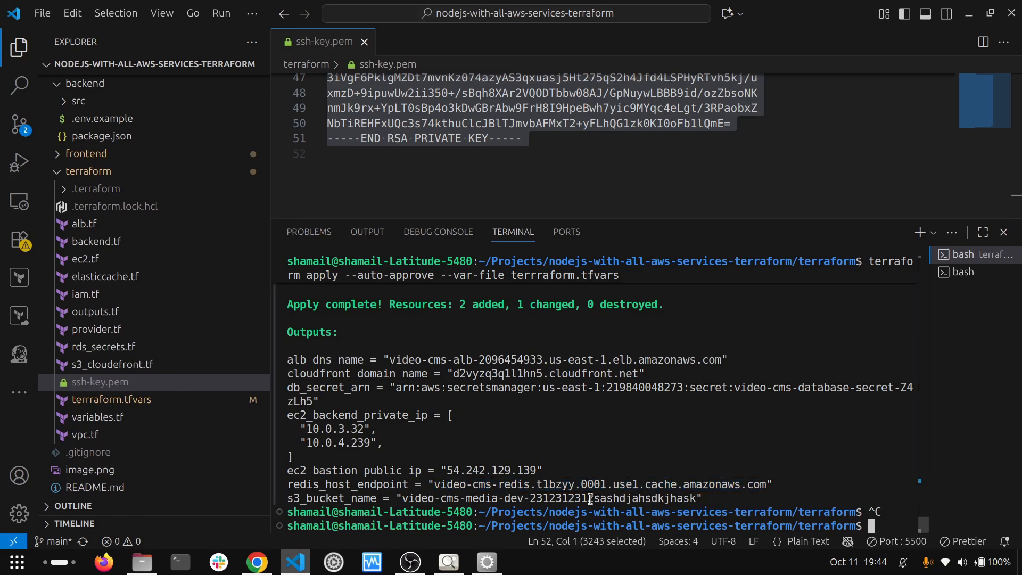
double_click(590, 499)
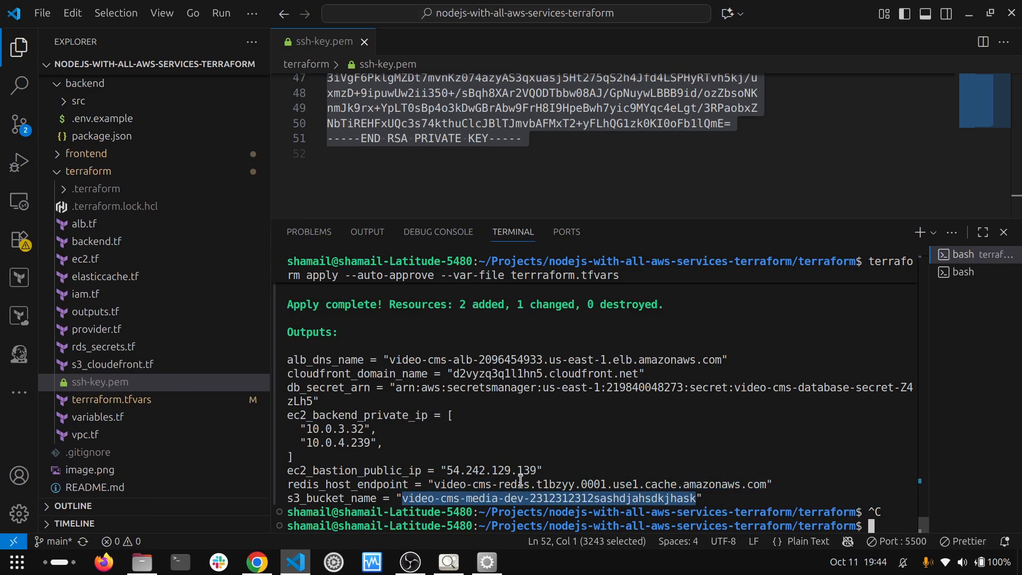
left_click(257, 563)
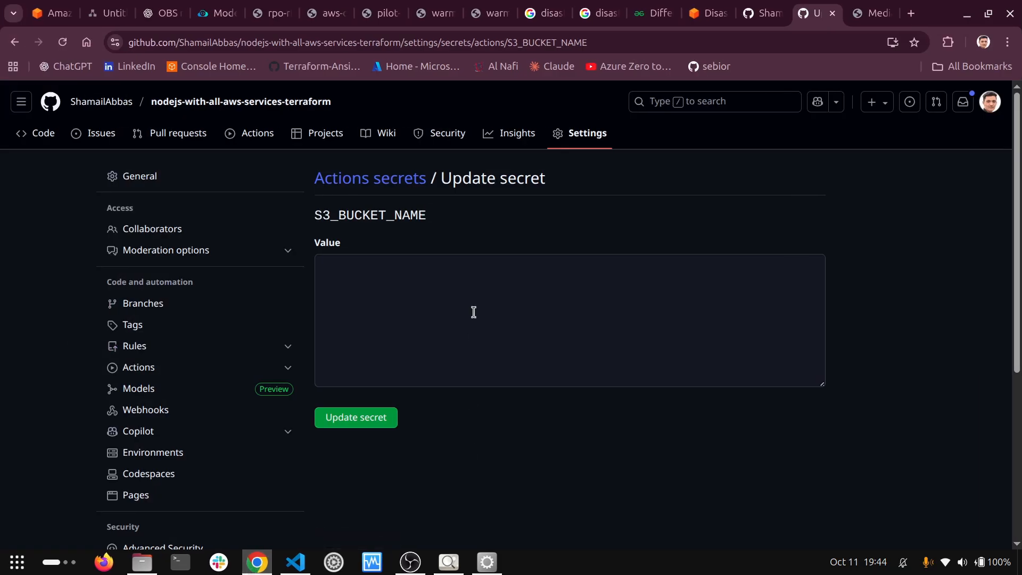
key("ctrl+v")
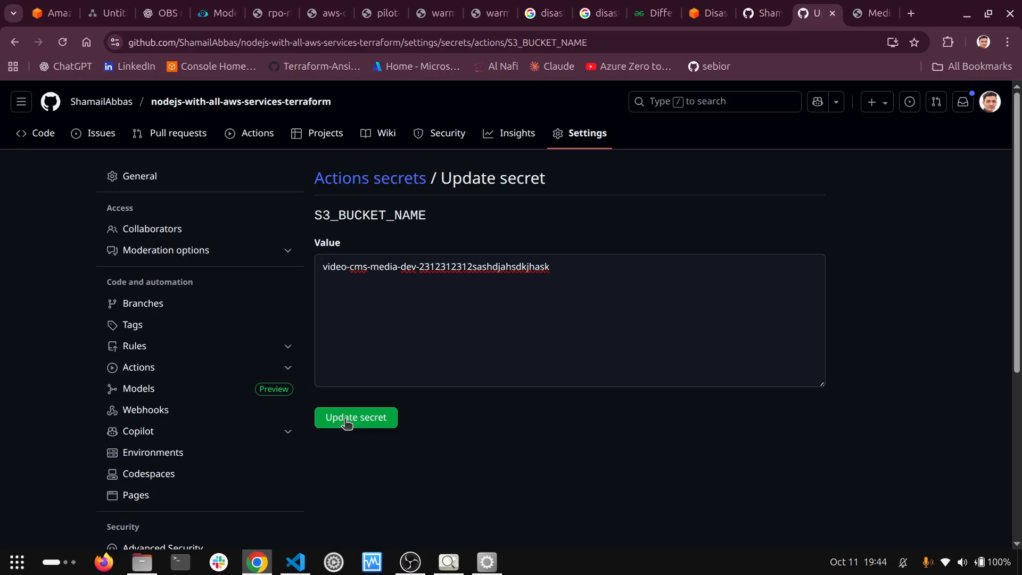
left_click(346, 422)
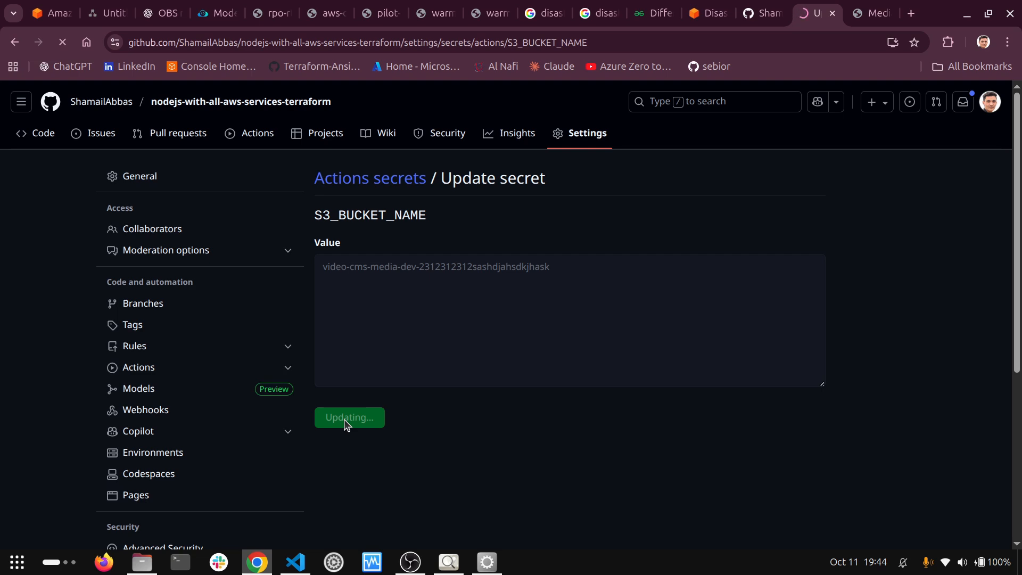
scroll(407, 409, "down", 5)
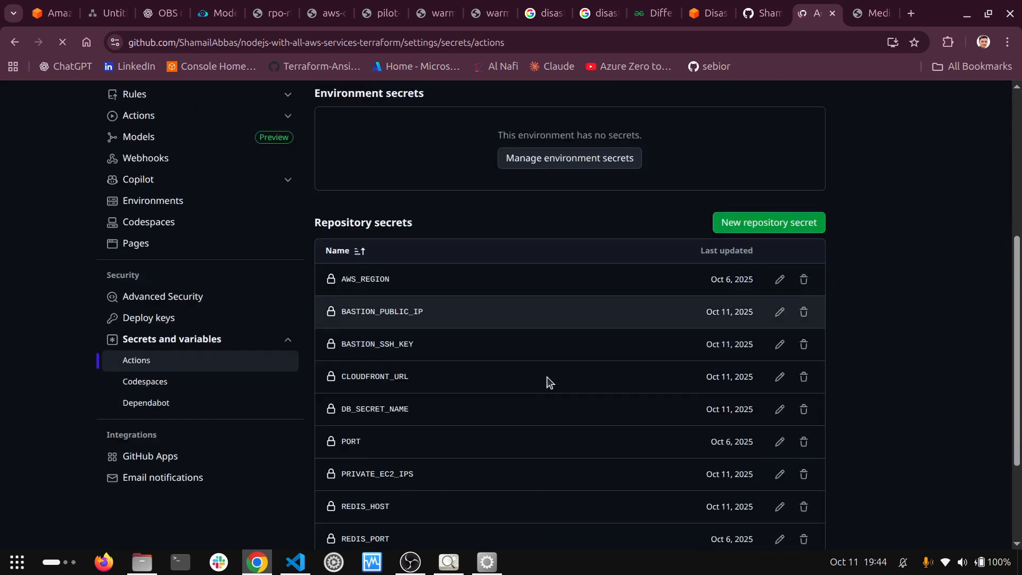
scroll(547, 379, "down", 4)
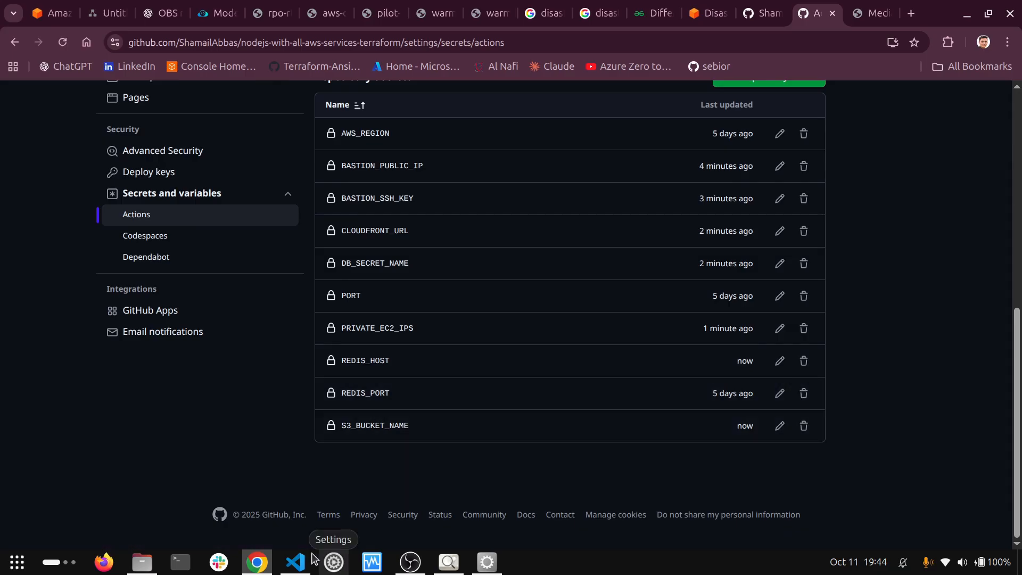
Copy the Redis port 6379 from backend .env.example and return to the top of the secrets page
left_click(296, 561)
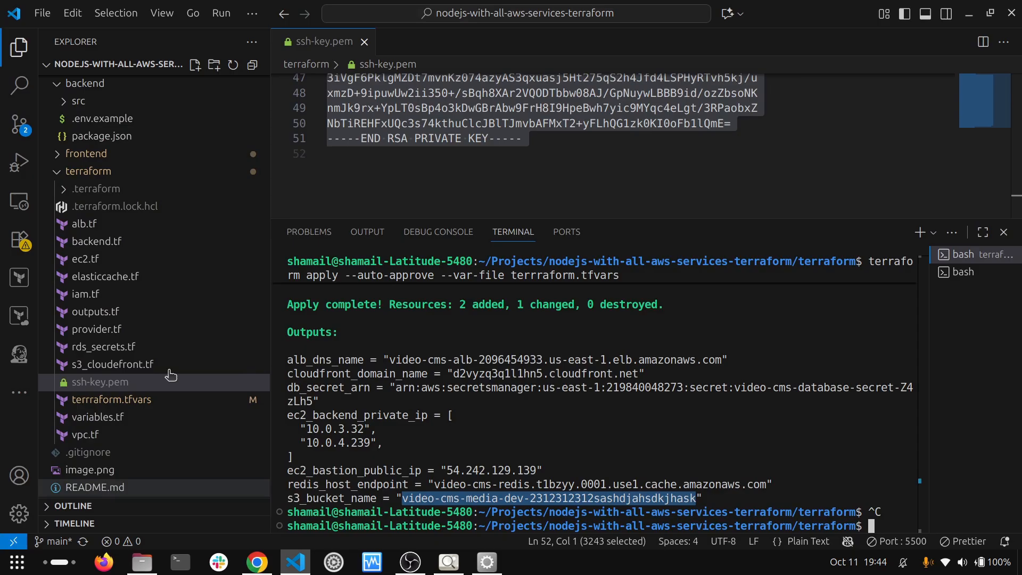
left_click(114, 124)
double_click(414, 157)
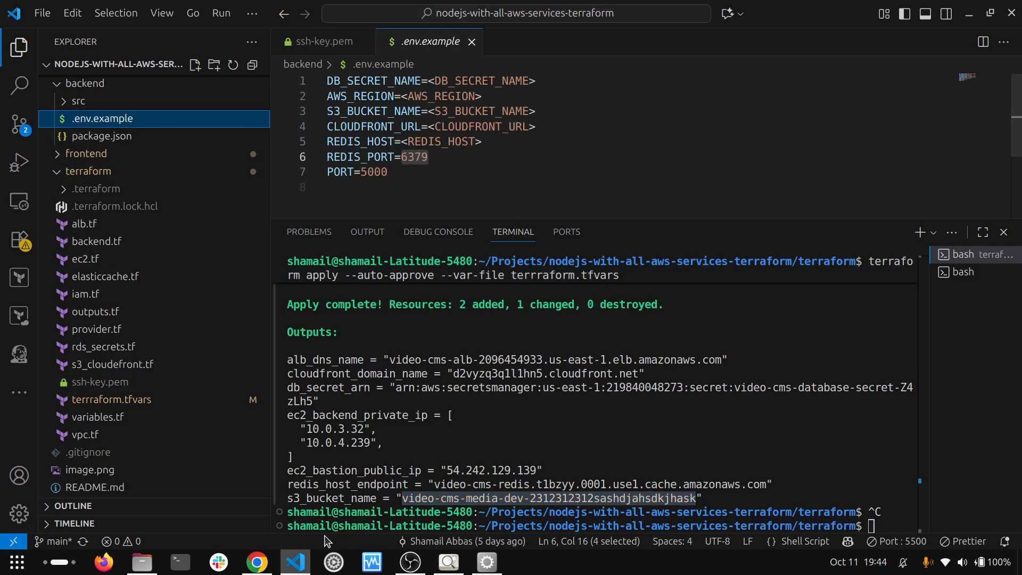
key("alt+Tab")
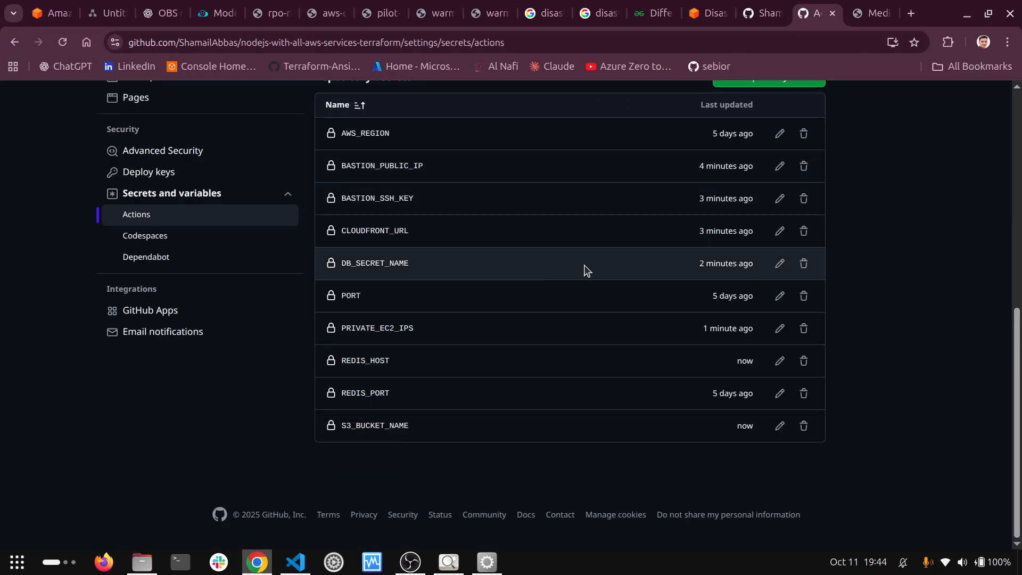
scroll(586, 270, "up", 4)
scroll(566, 298, "up", 4)
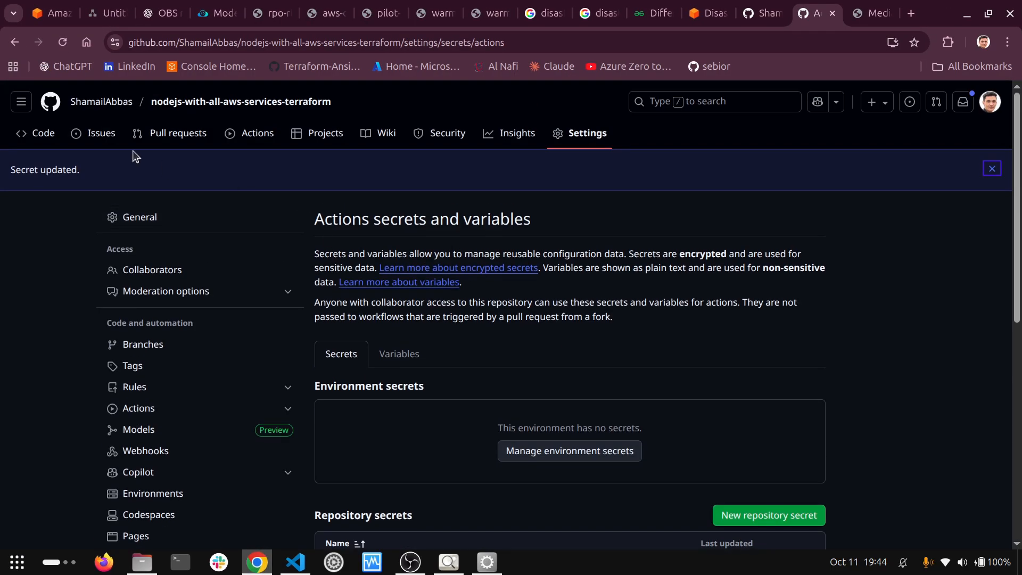
Review the 17 workflow runs and the failed latest run's options menu
left_click(260, 140)
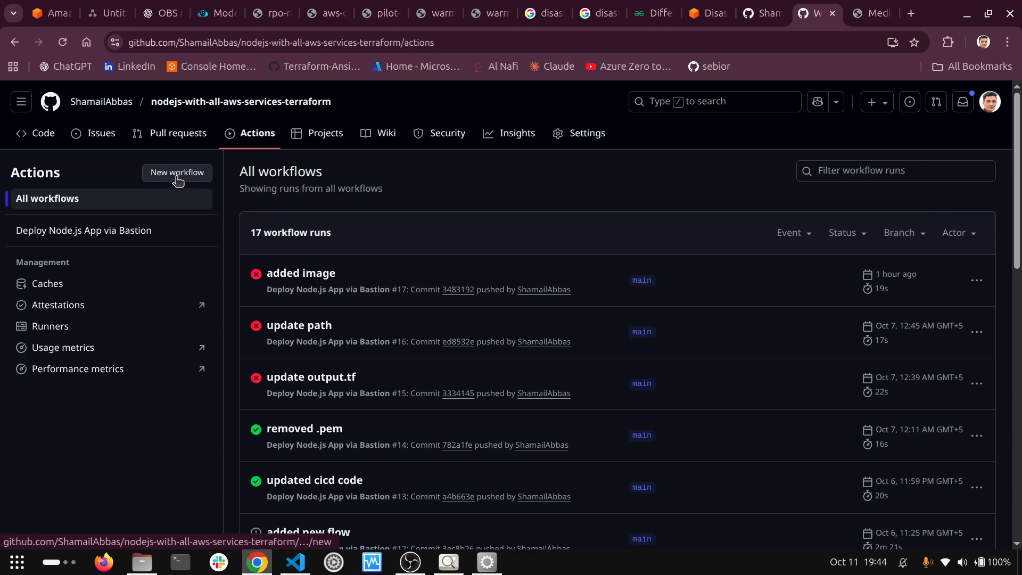
left_click(978, 282)
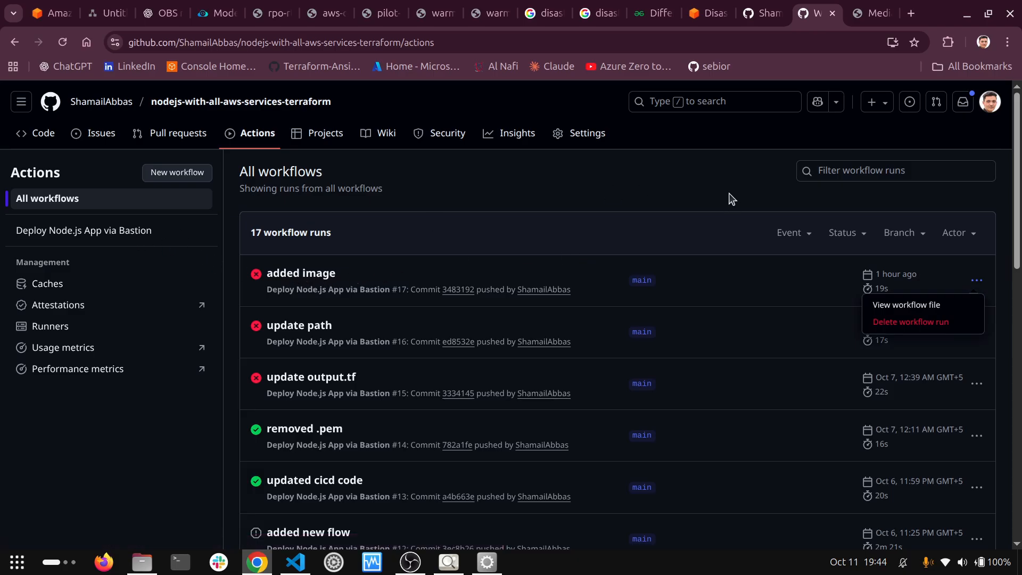
left_click(294, 568)
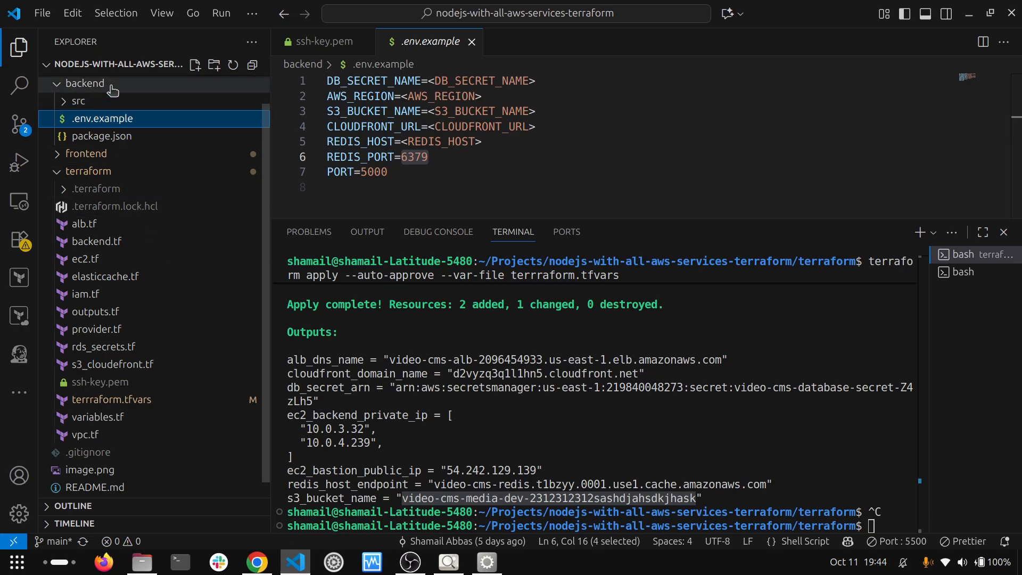
Collapse the Explorer folders and stage all changes with git add . in the second terminal
left_click(84, 84)
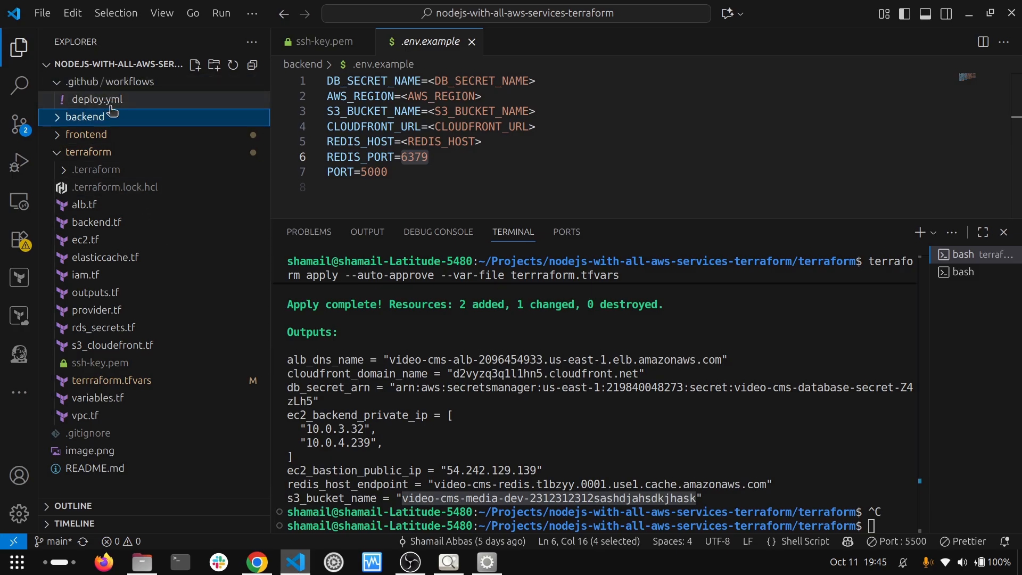
left_click(104, 153)
left_click(57, 82)
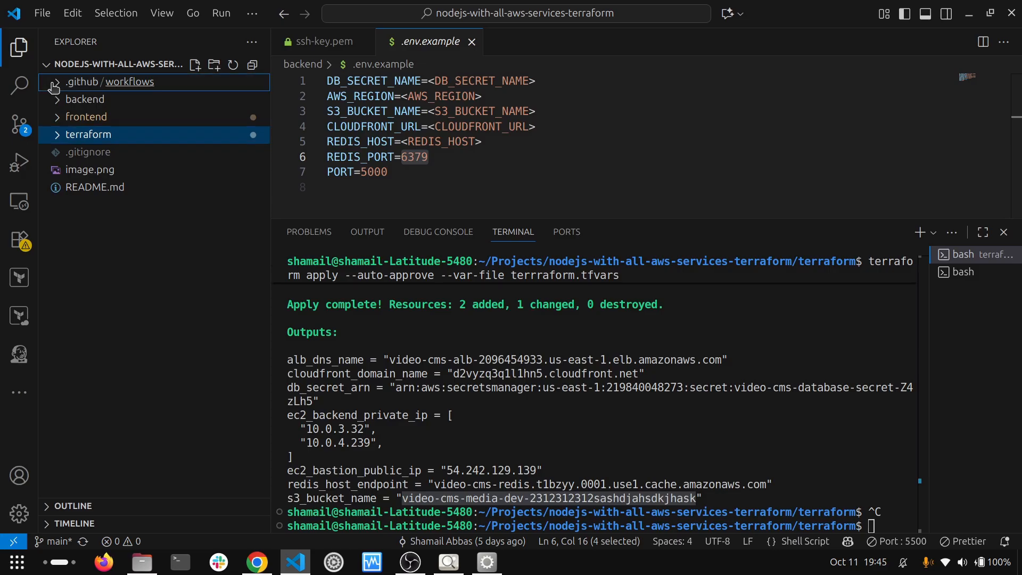
left_click(961, 272)
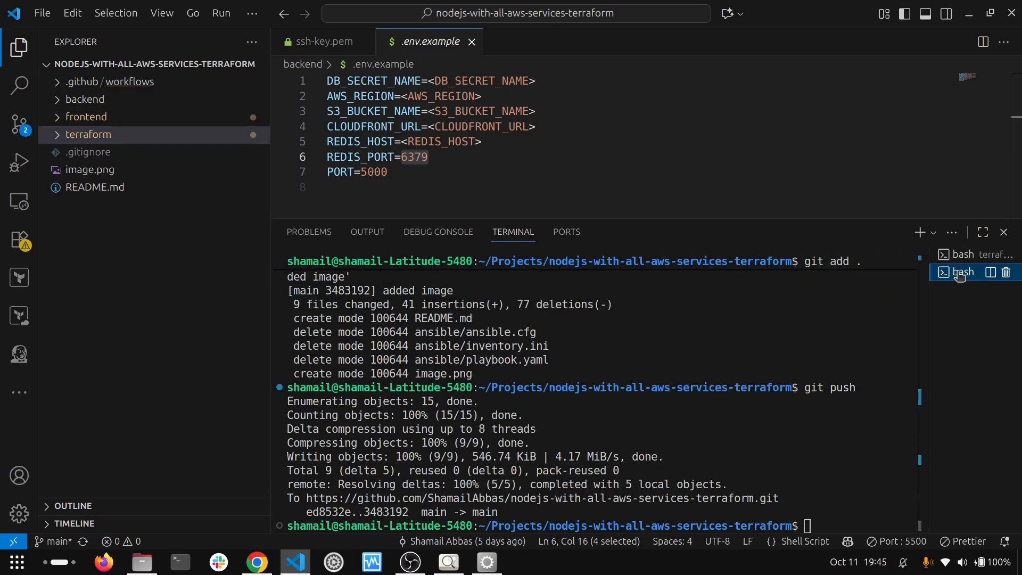
left_click(826, 526)
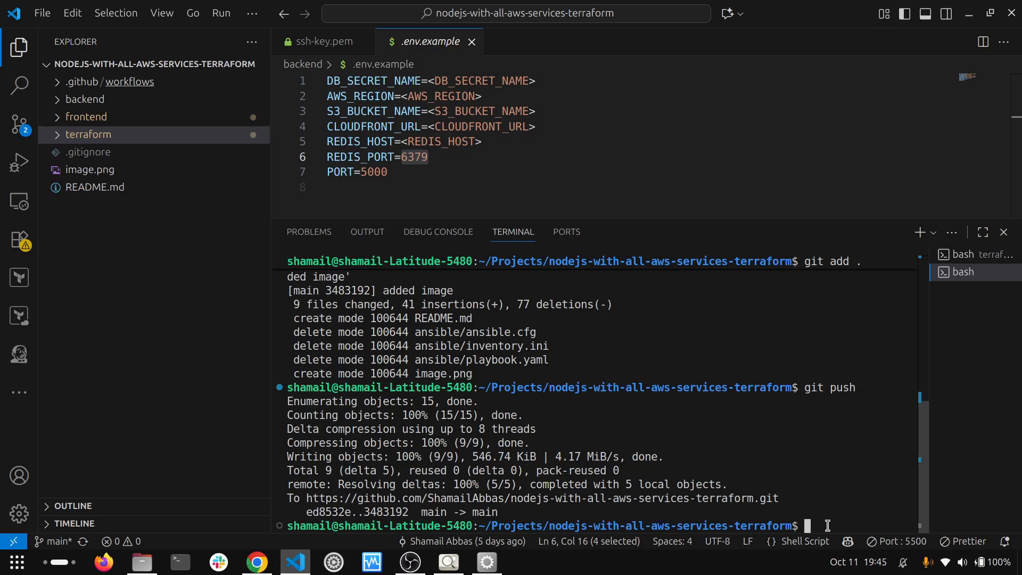
type("git s")
key("BackSpace")
type("add .")
key("Return")
Commit with message 'added new chnages' and push it to main
type("git commit -m '")
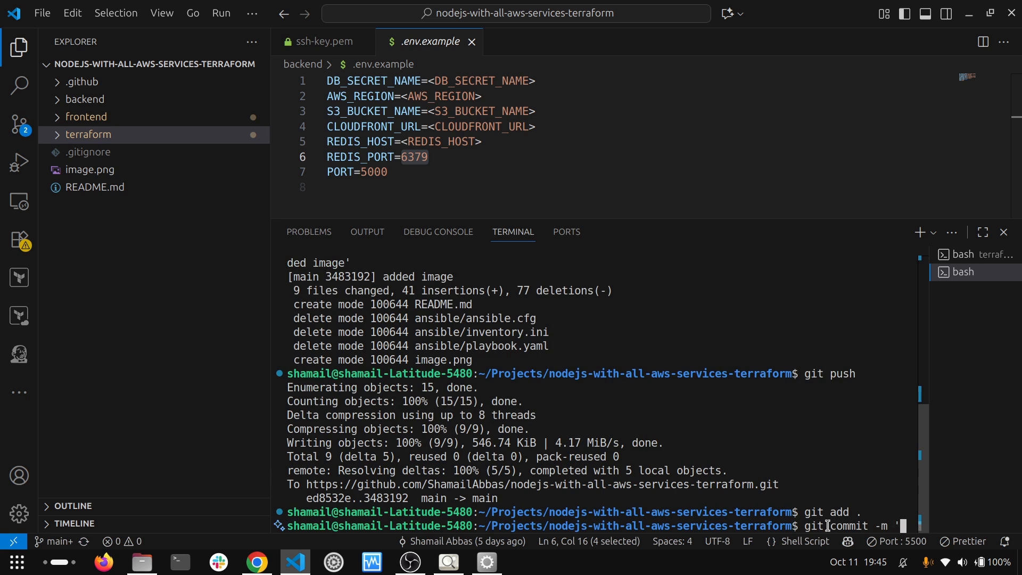
type("added chan")
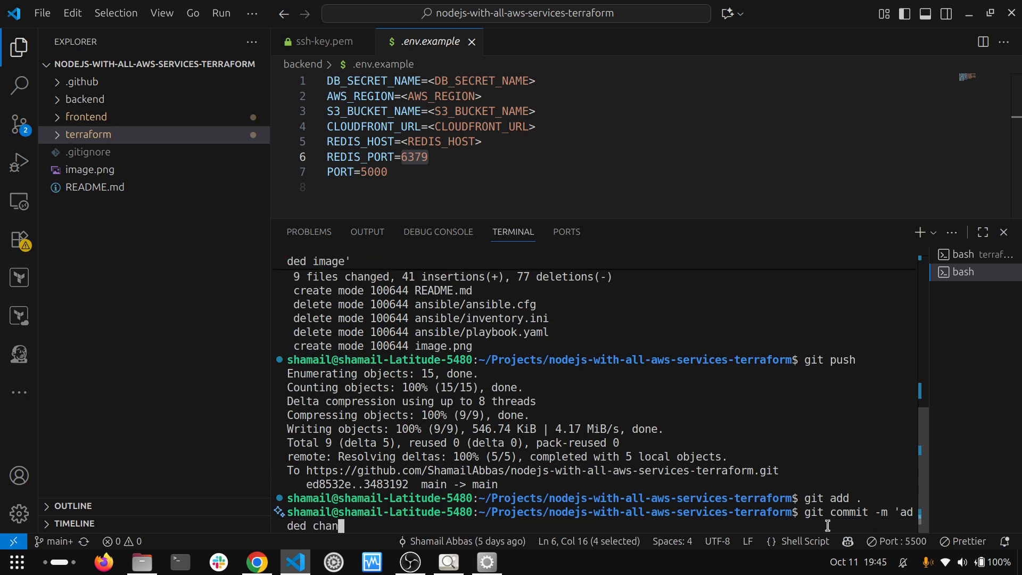
key("BackSpace")
key("BackSpace")
key("BackSpace")
key("BackSpace")
type("new chnages'")
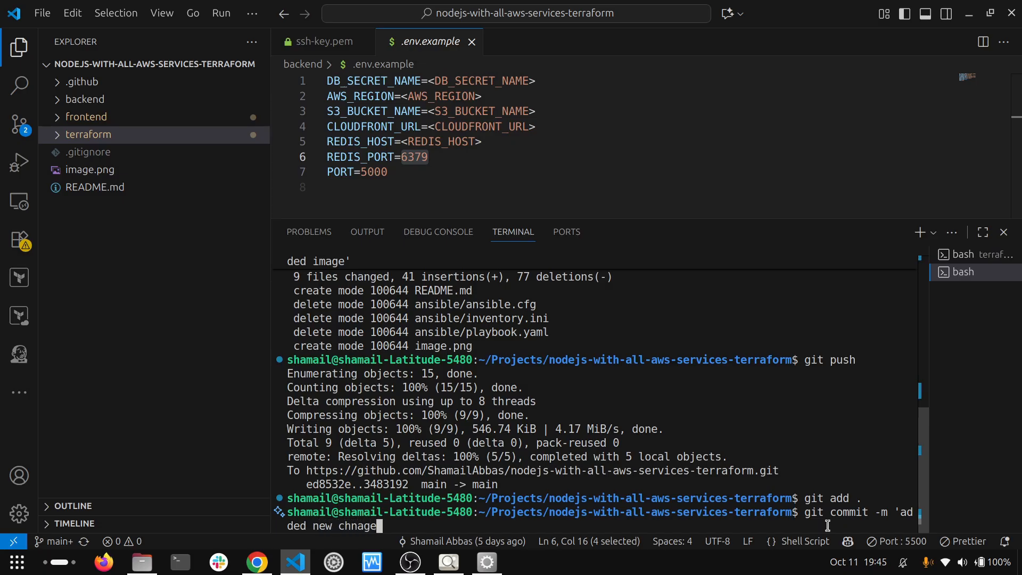
key("Return")
type("git push")
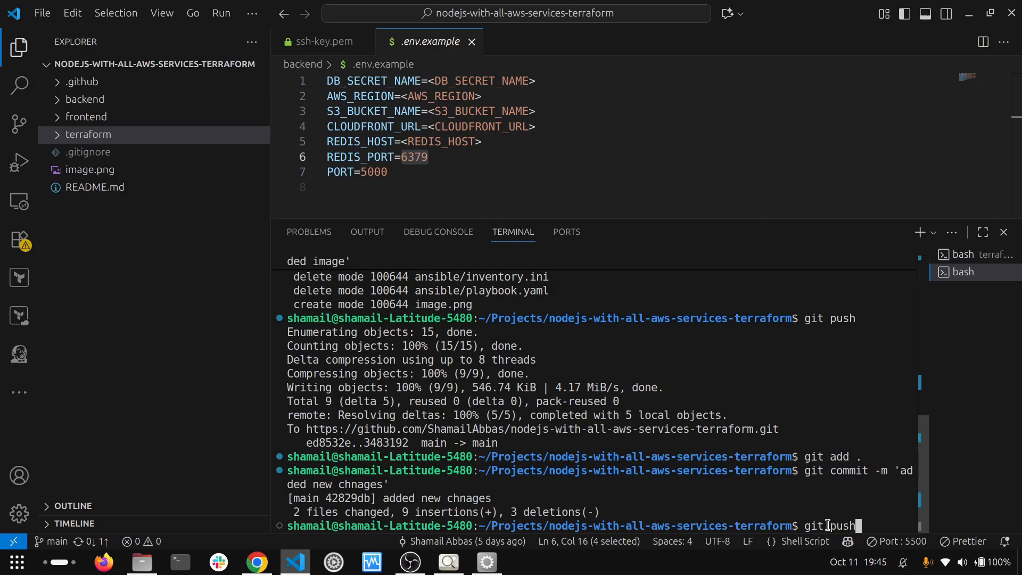
key("Return")
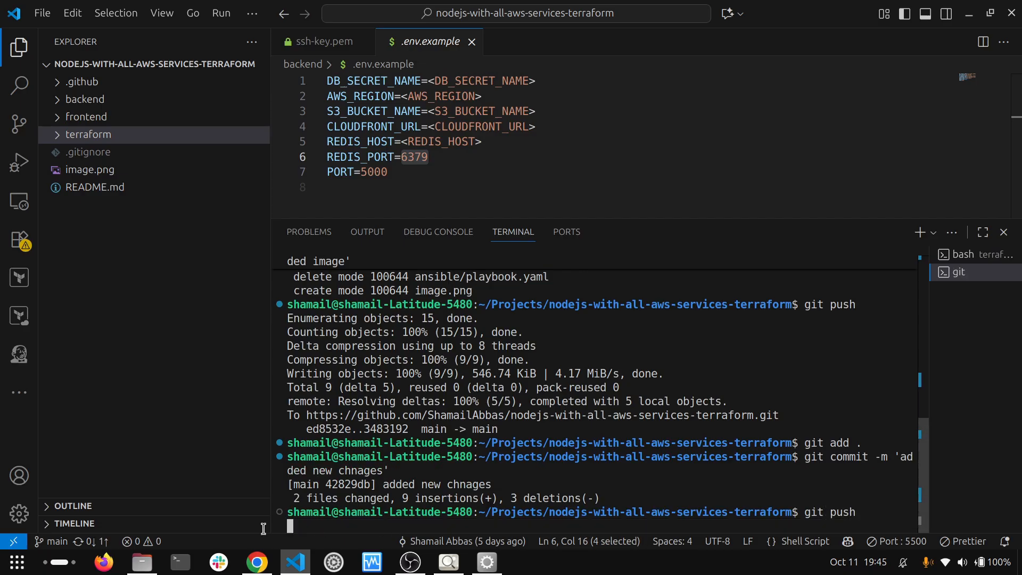
mouse_move(255, 565)
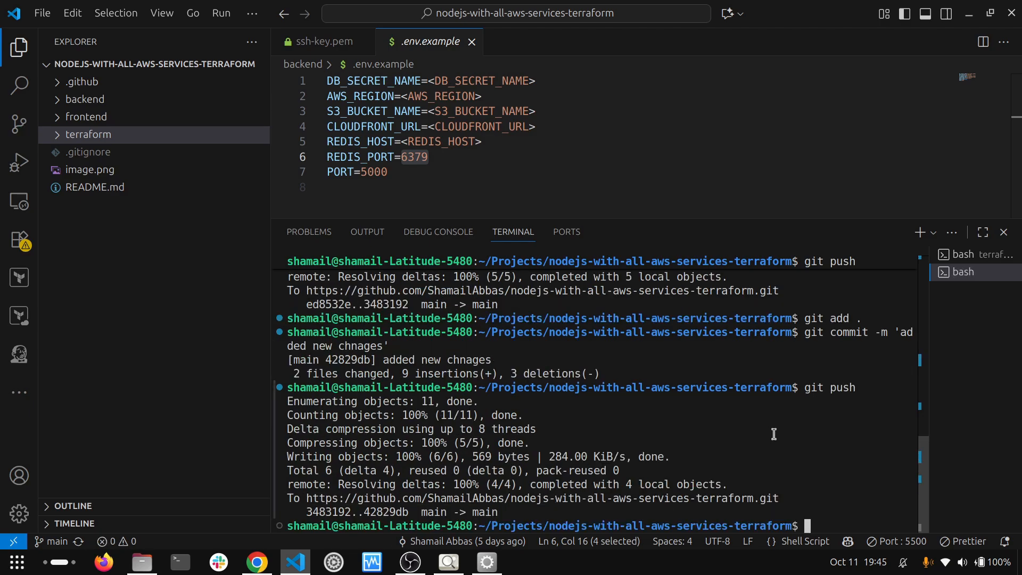
Open the 'added new chnages' run #20 and confirm it succeeded in 40s
left_click(257, 563)
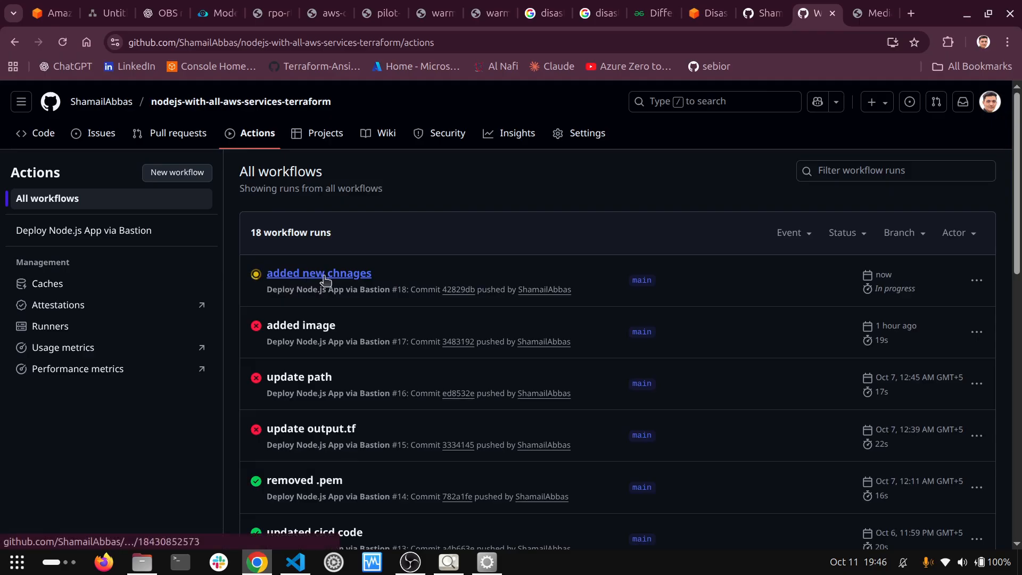
left_click(345, 277)
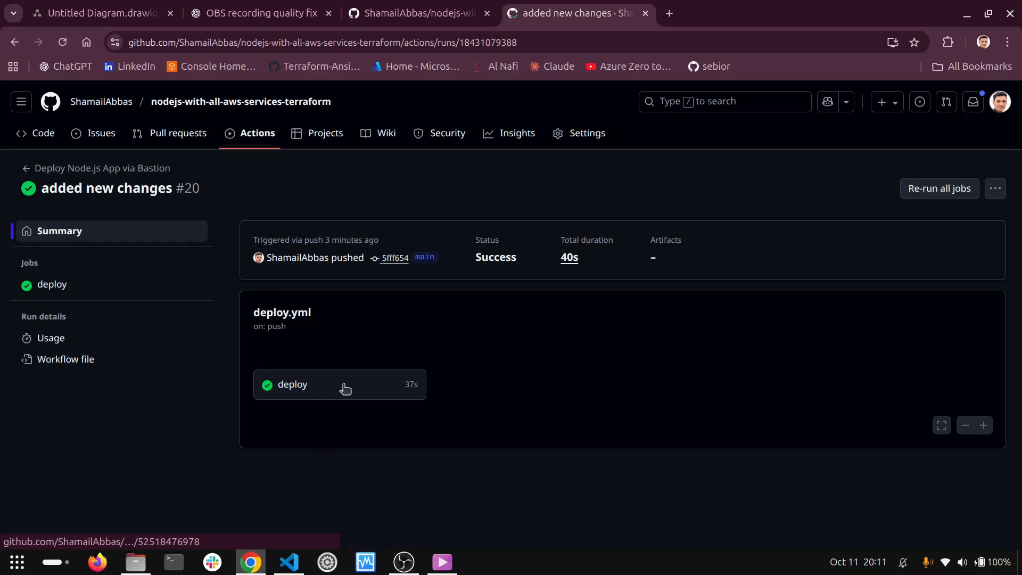
Show image.png enlarged with the terminal and sidebar hidden, then restore the sidebar
left_click(292, 563)
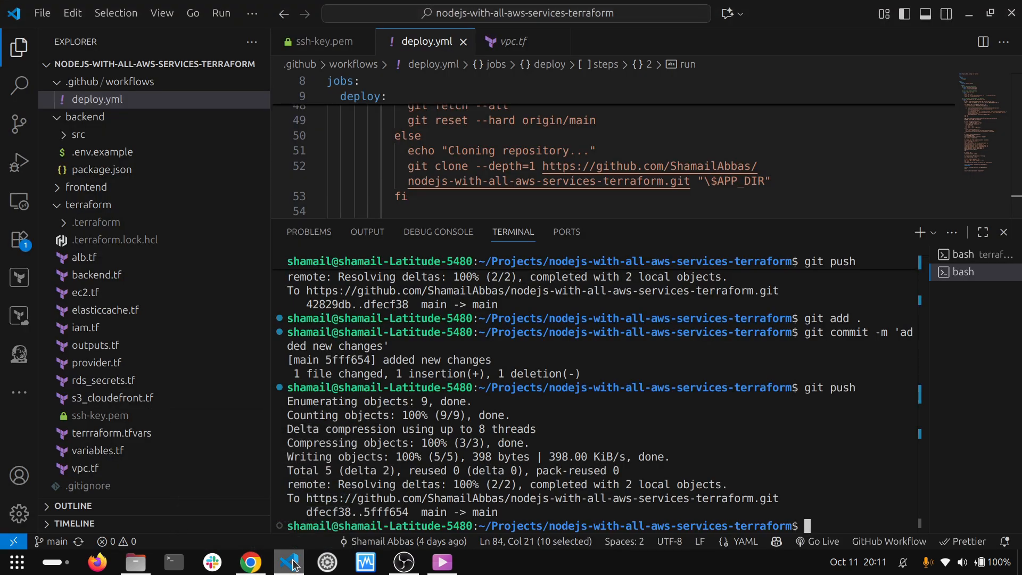
left_click(253, 66)
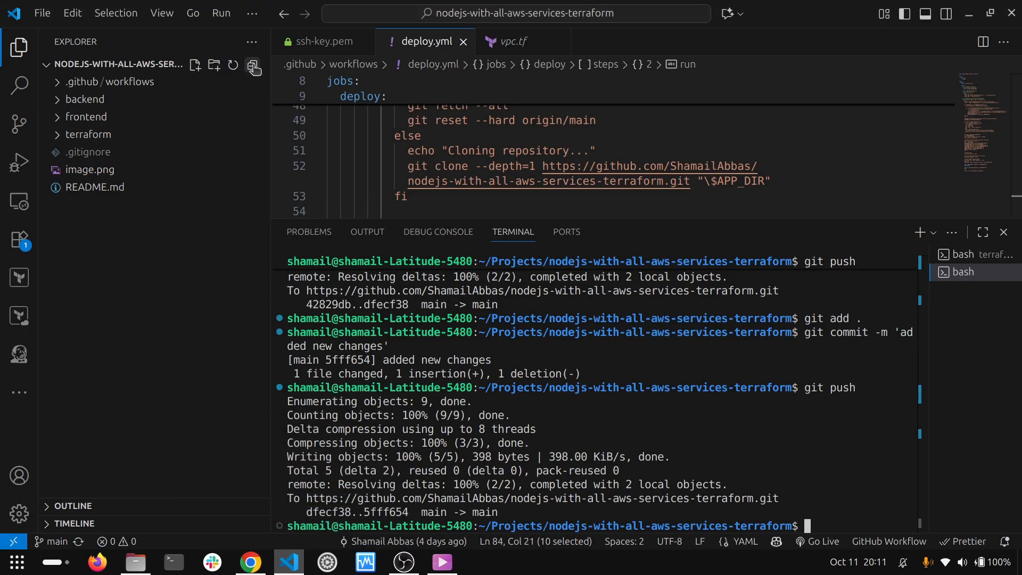
left_click(97, 180)
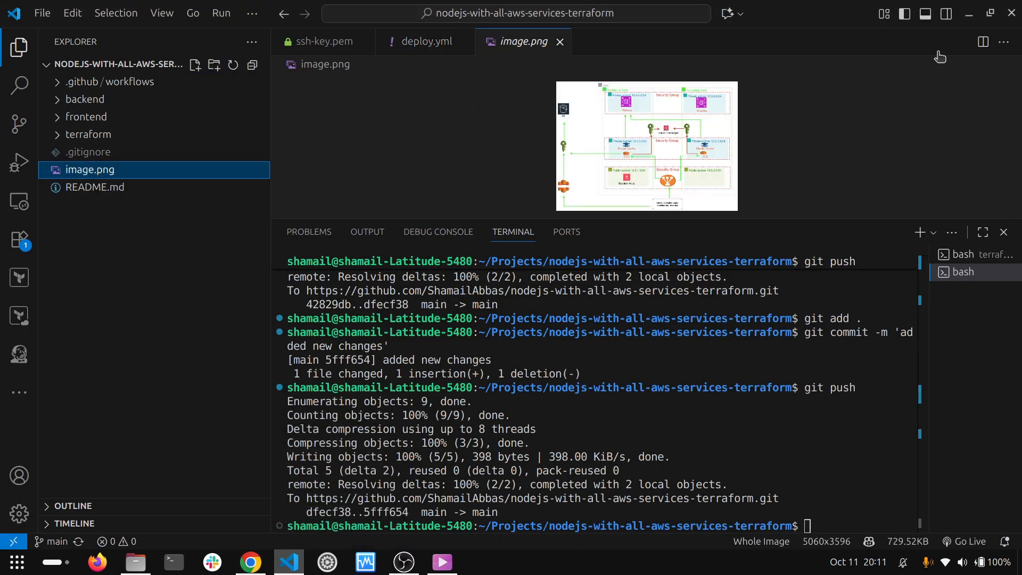
left_click(925, 13)
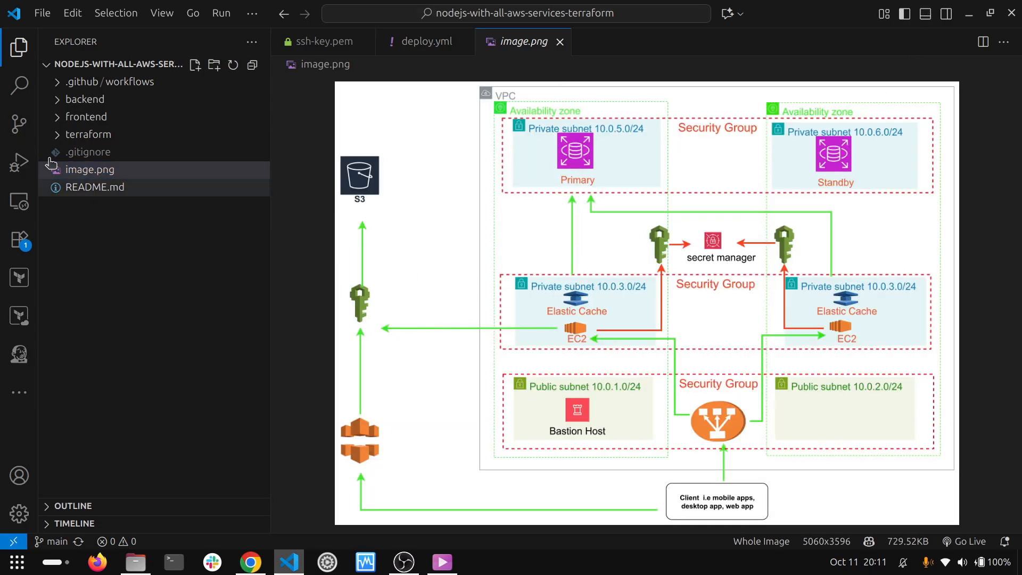
left_click(18, 47)
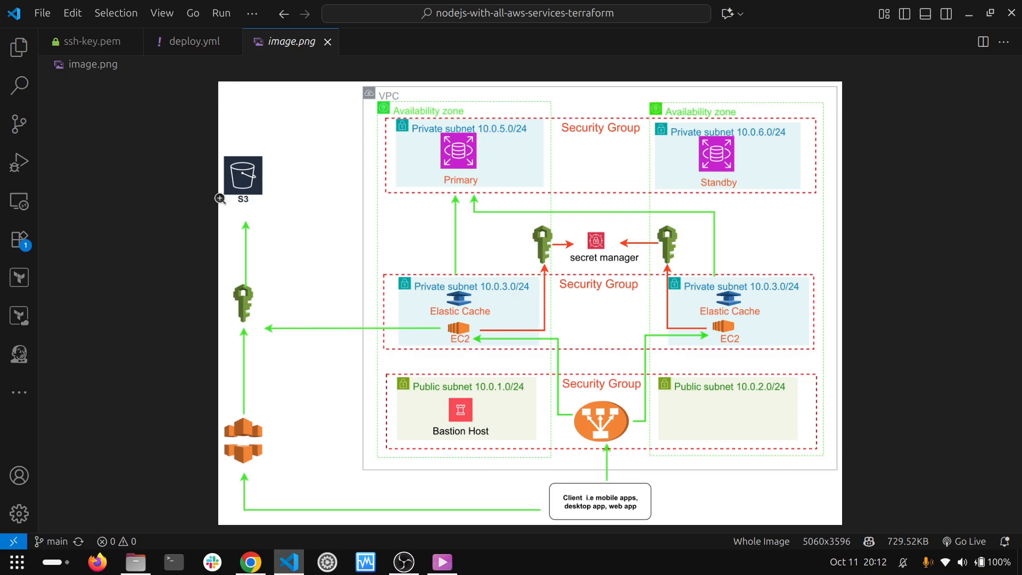
left_click(35, 64)
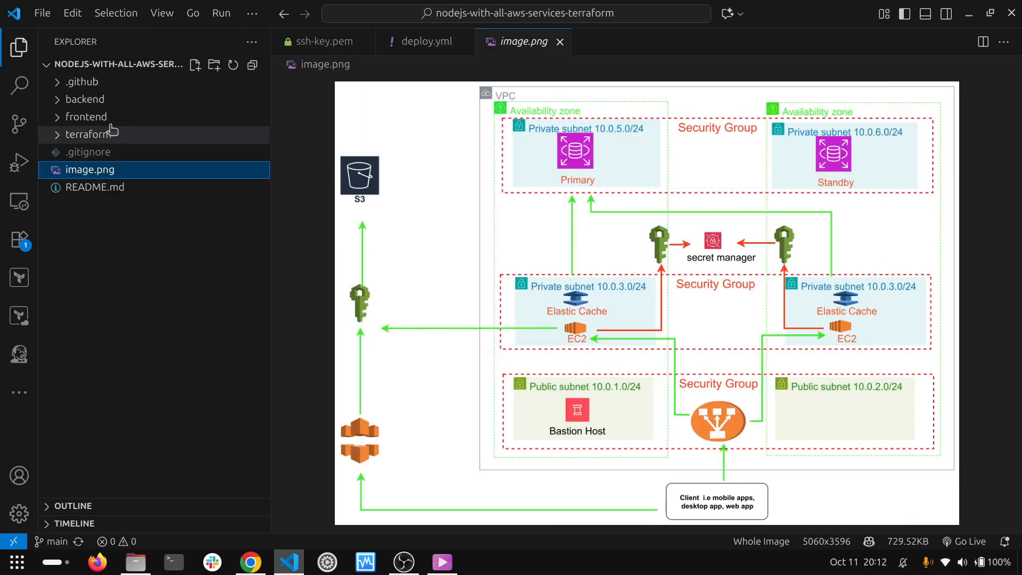
left_click(111, 118)
Serve frontend/index.html with Live Server on port 5500 and view the empty Media Manager
left_click(91, 134)
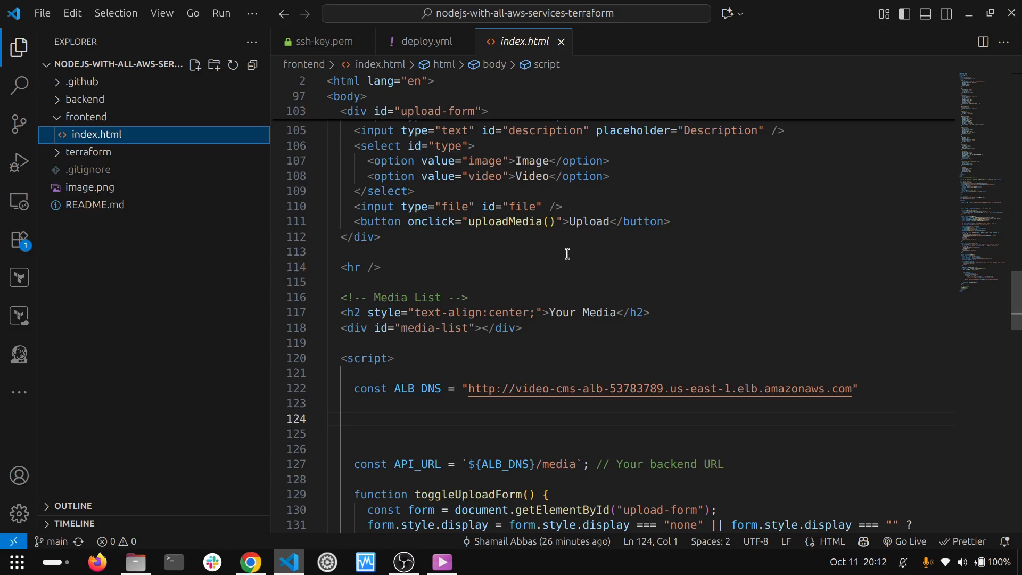
left_click(916, 546)
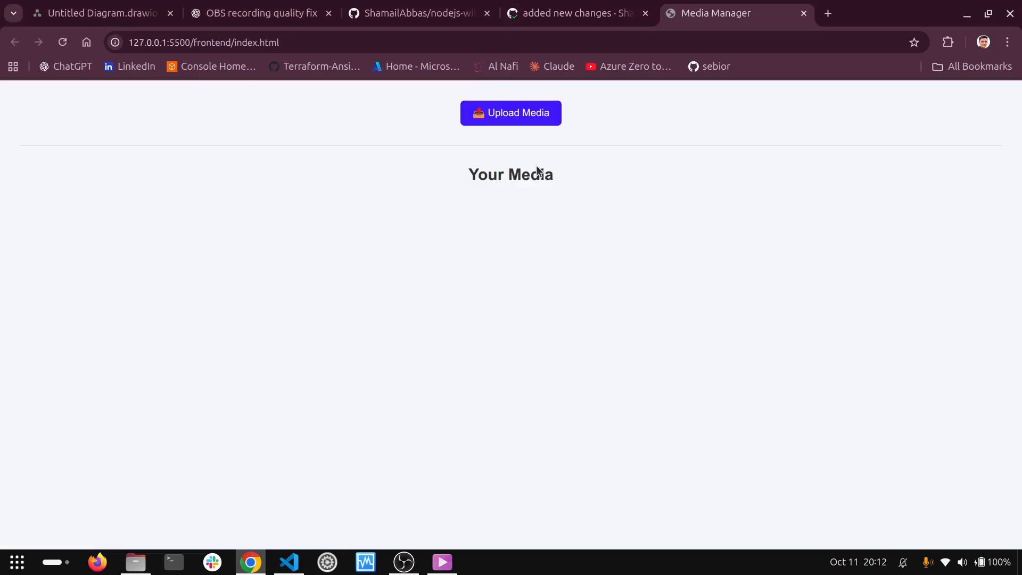
left_click(289, 562)
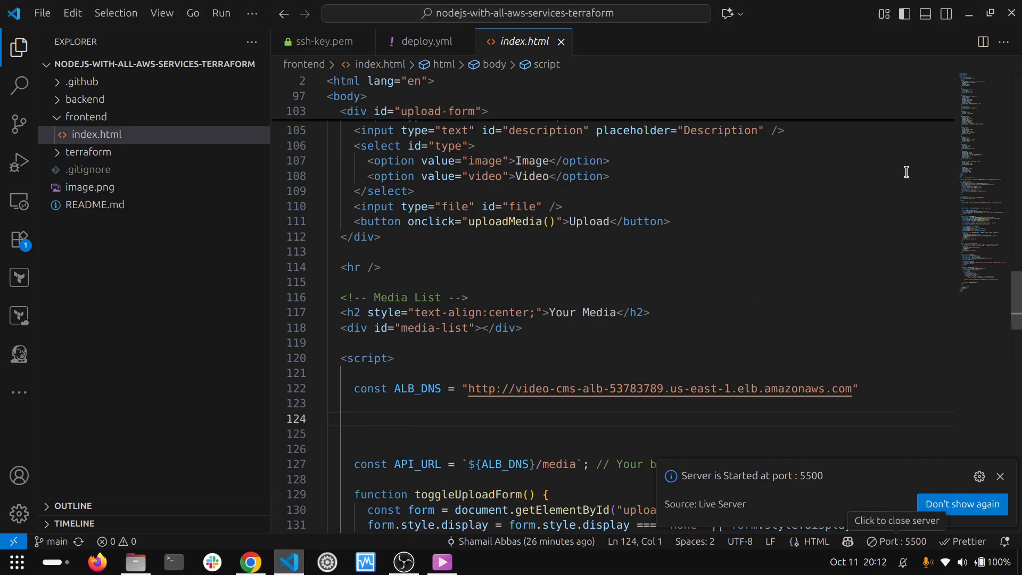
left_click(926, 13)
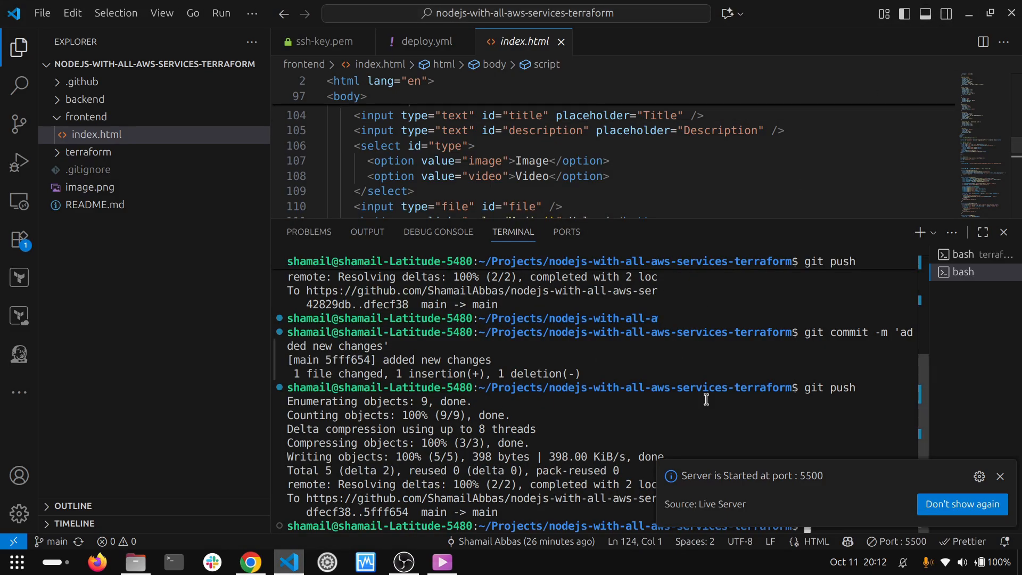
Replace line 122's ALB_DNS with video-cms-alb-2096454933.us-east-1.elb.amazonaws.com and save index.html
left_click(962, 254)
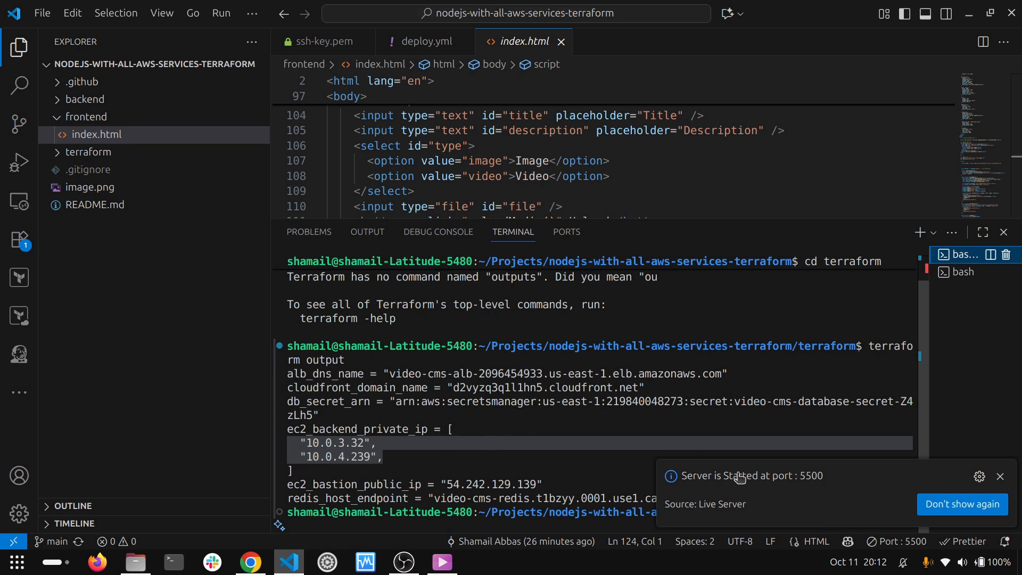
left_click(1000, 476)
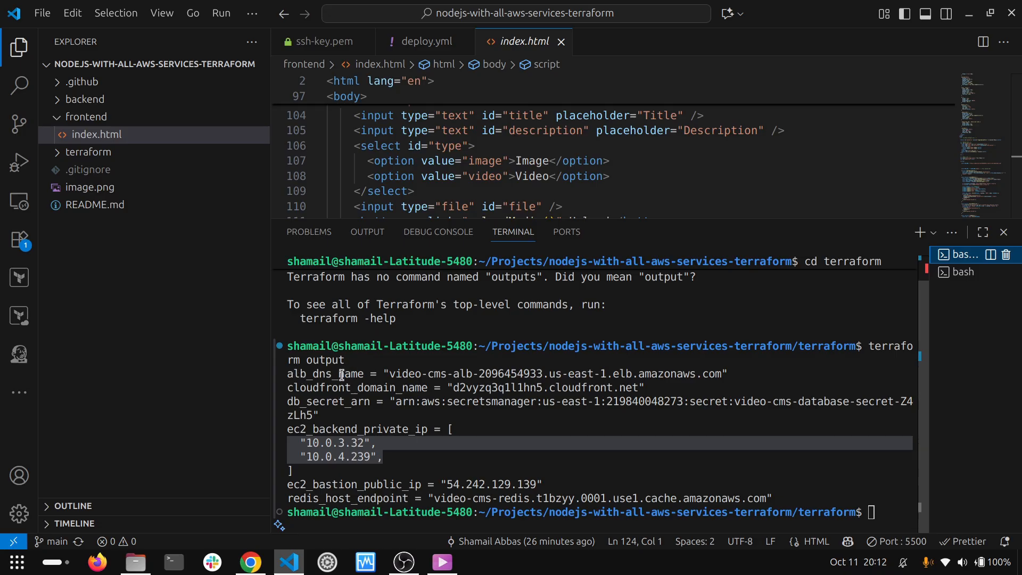
left_click(538, 374)
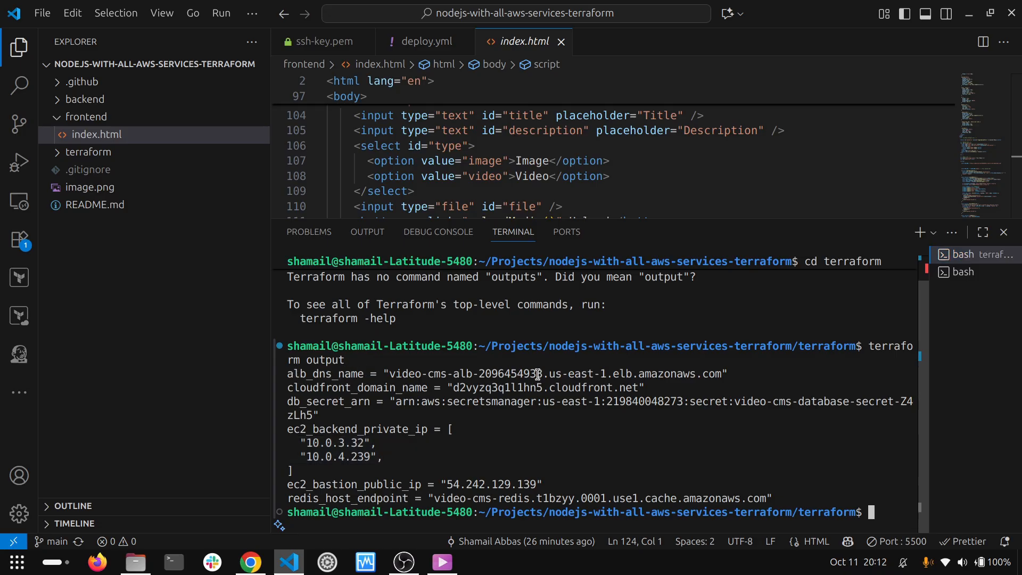
double_click(538, 374)
key("ctrl+c")
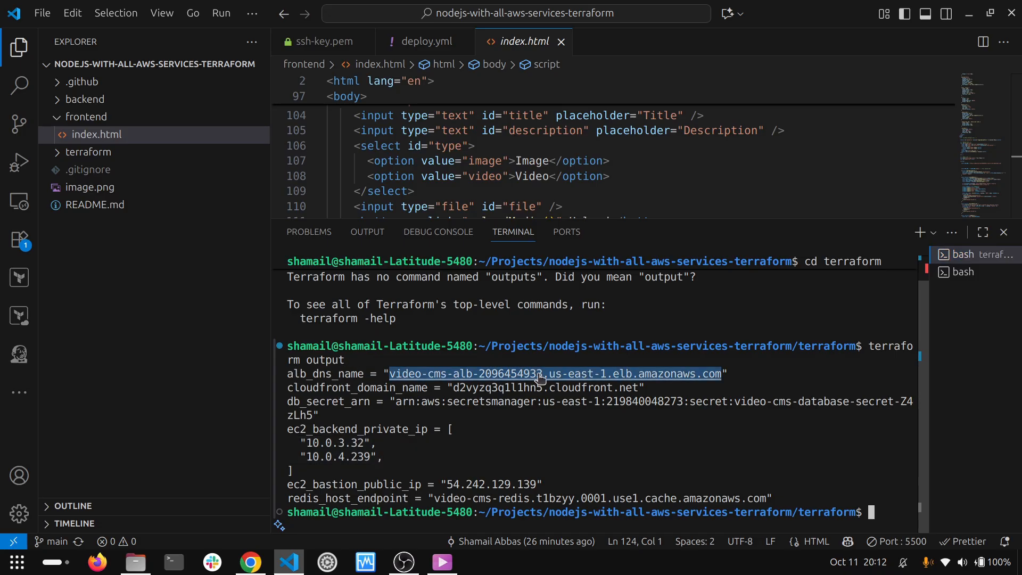
left_click(926, 14)
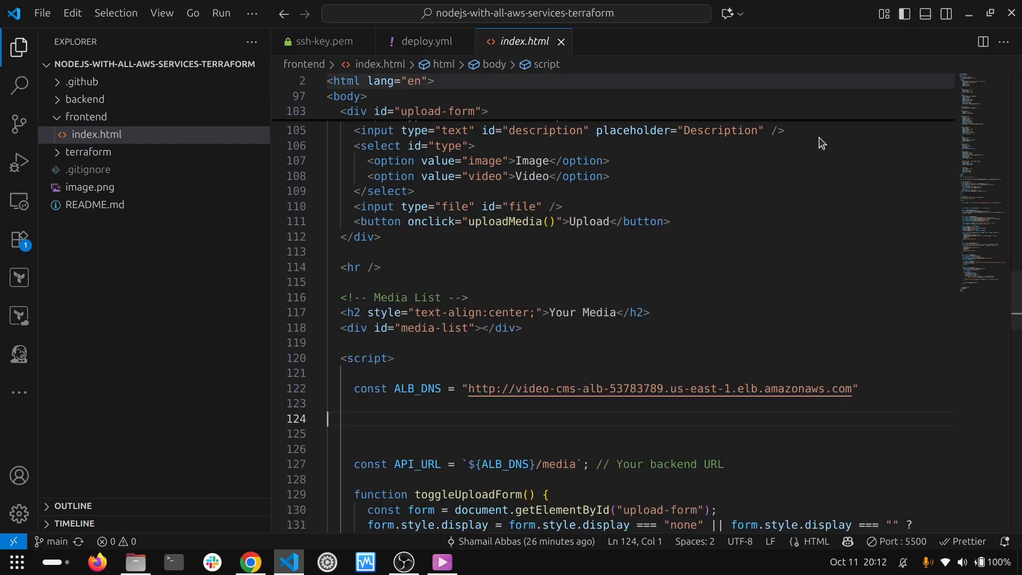
scroll(685, 287, "up", 1)
scroll(585, 373, "down", 2)
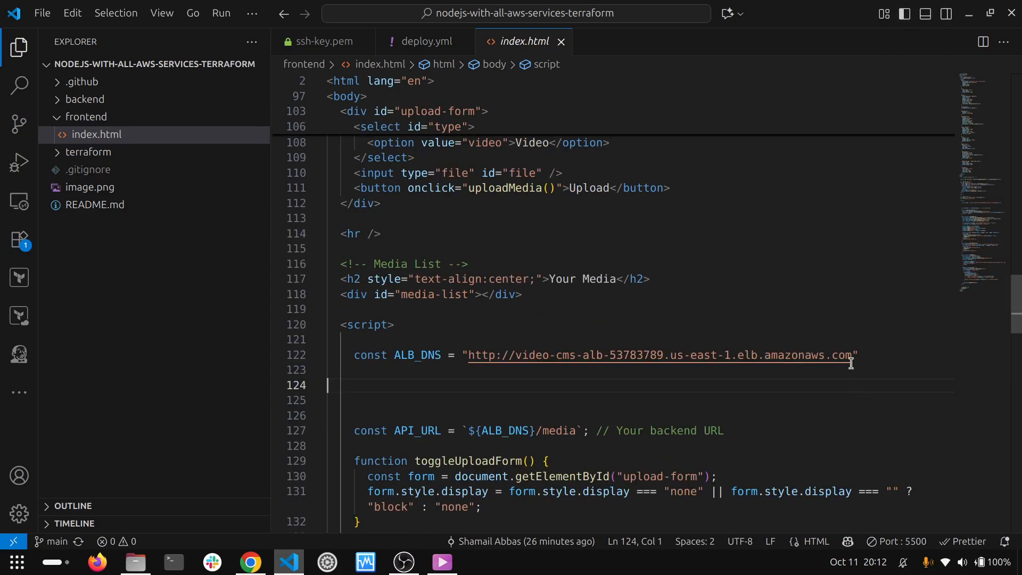
left_click_drag(852, 356, 515, 356)
key("BackSpace")
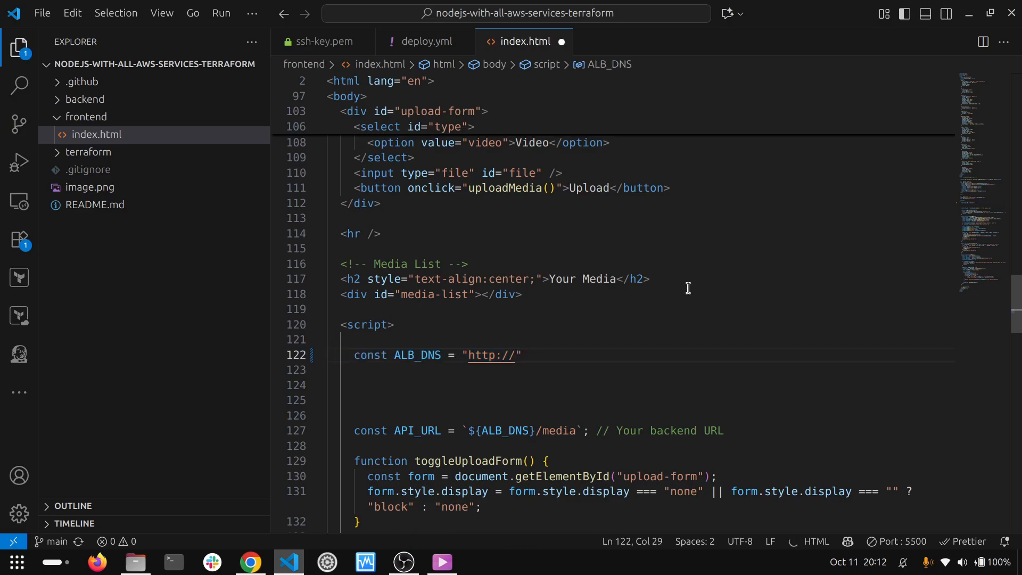
key("ctrl+v")
key("ctrl+s")
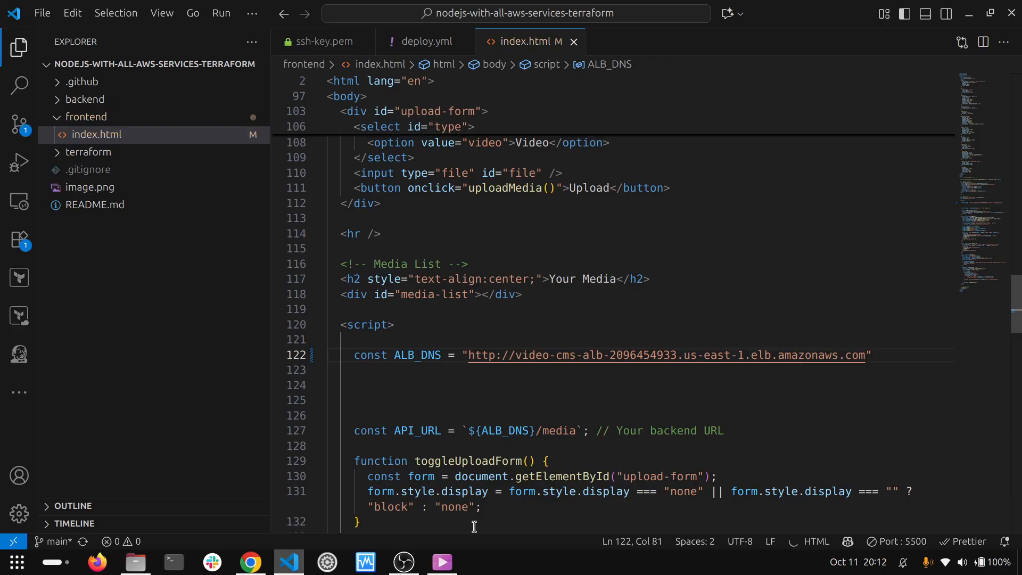
left_click(252, 561)
Reload Media Manager and open the upload form, keeping Image as the media type
left_click(61, 44)
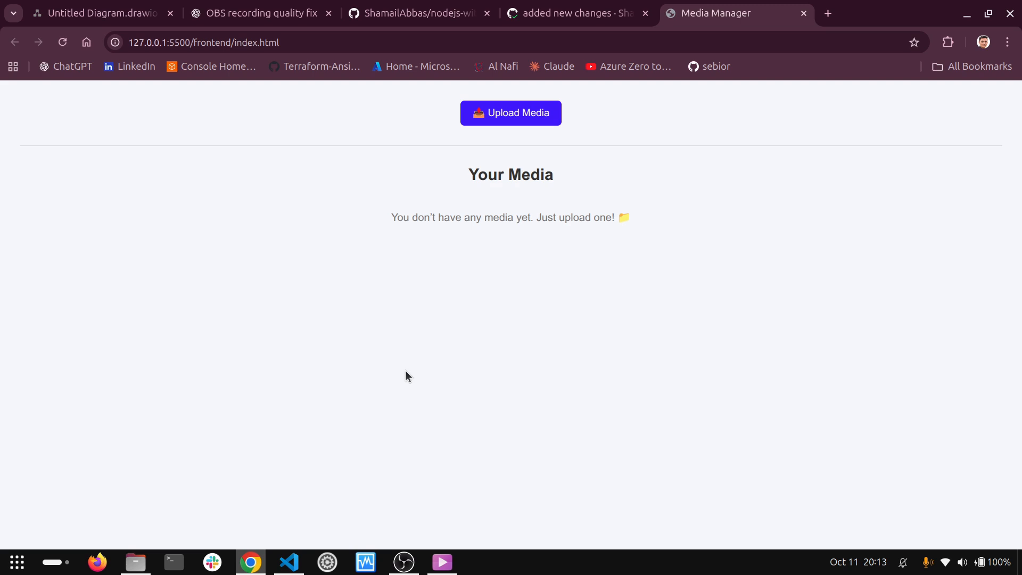
left_click(517, 122)
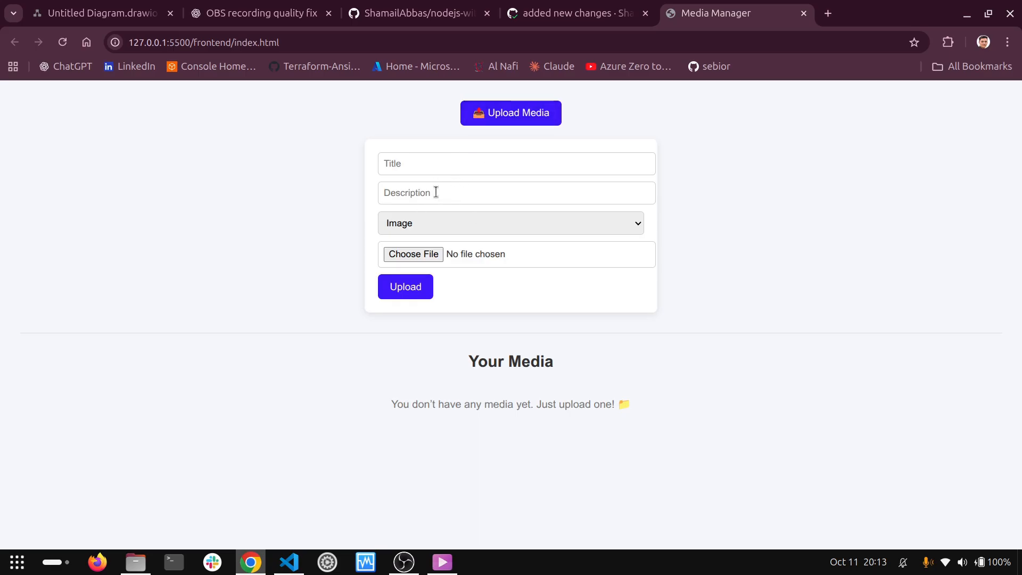
left_click(559, 223)
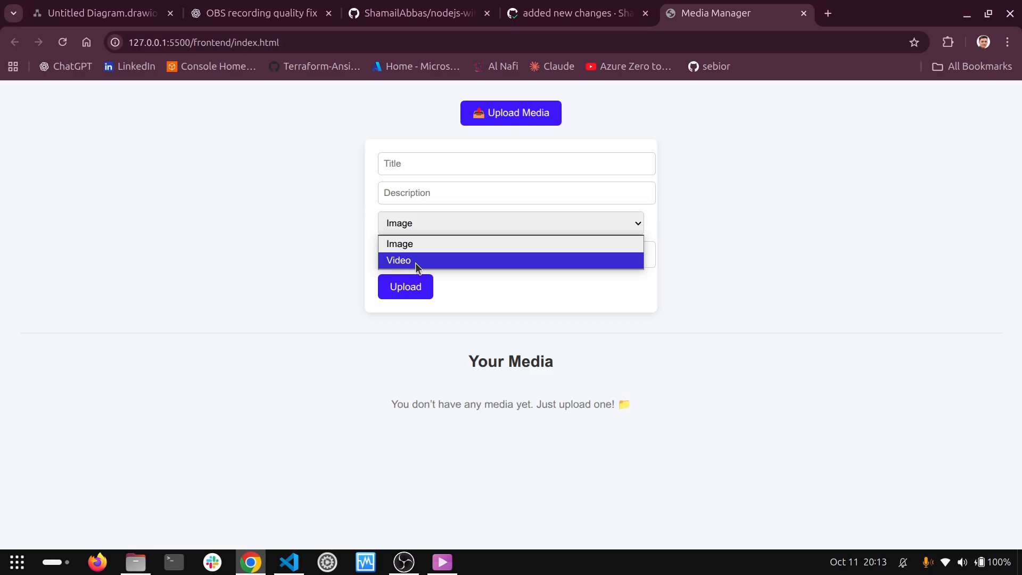
left_click(416, 242)
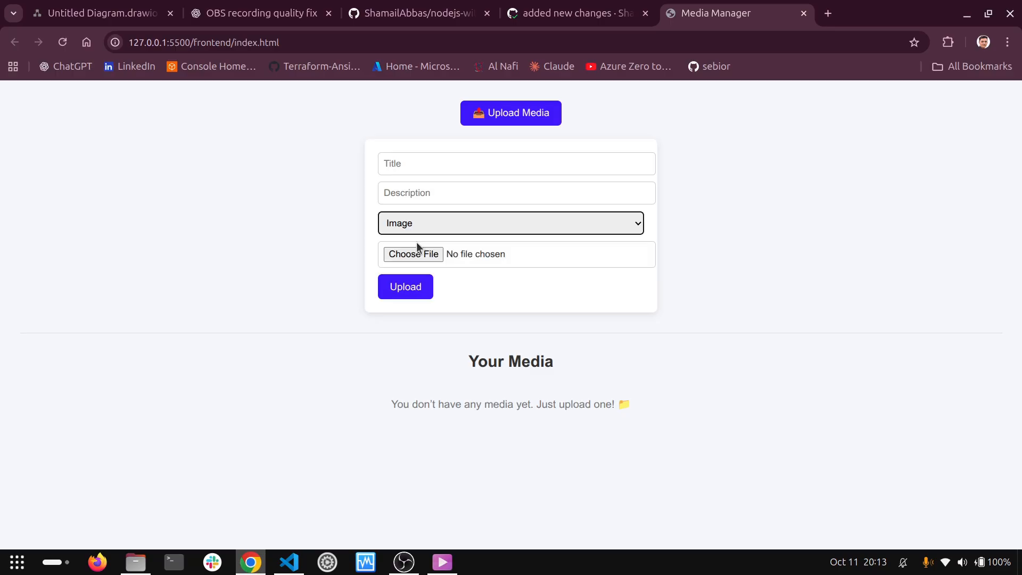
Attach a0.png from the Downloads > dr folder as the file to upload
left_click(435, 254)
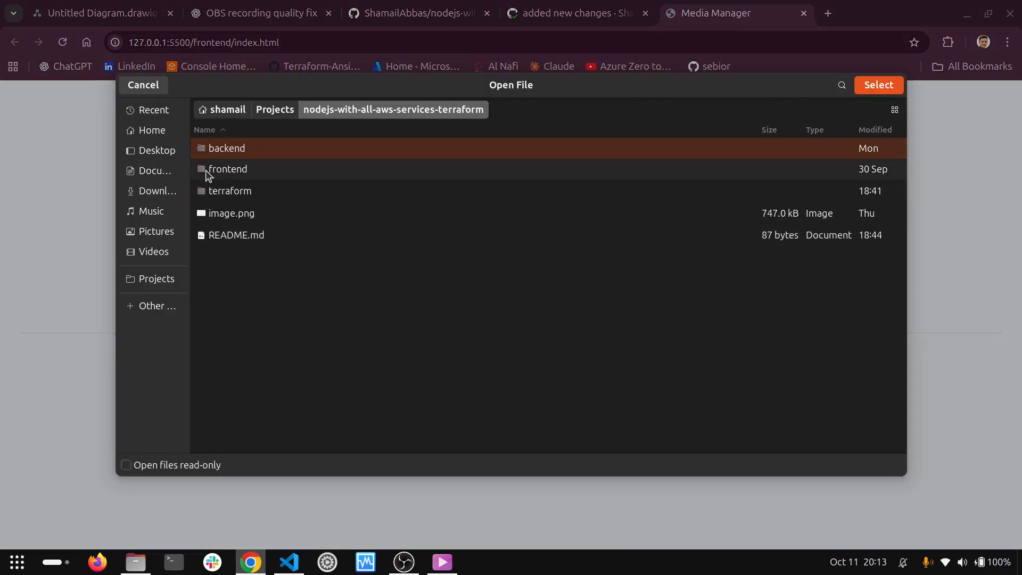
left_click(154, 191)
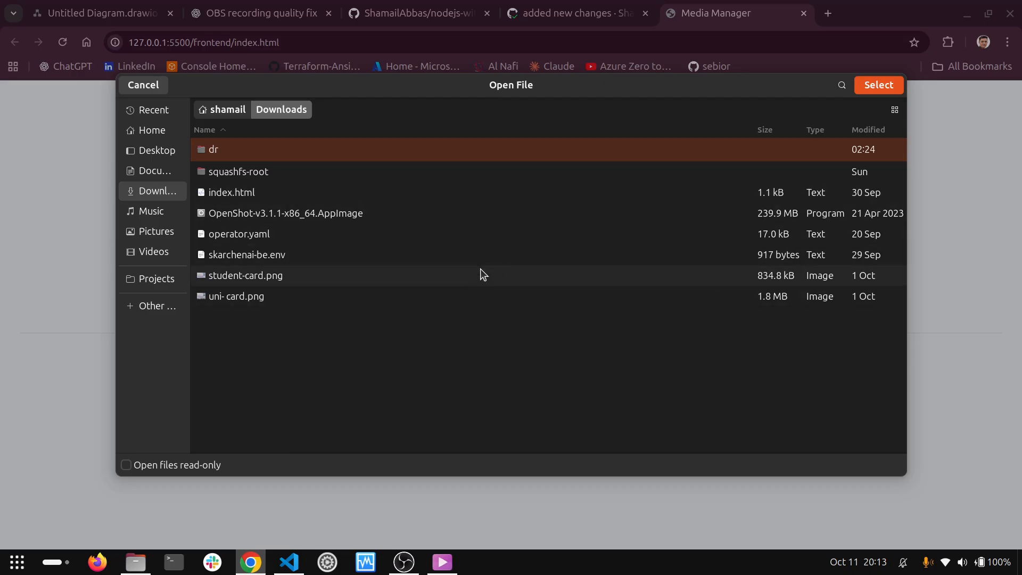
double_click(228, 151)
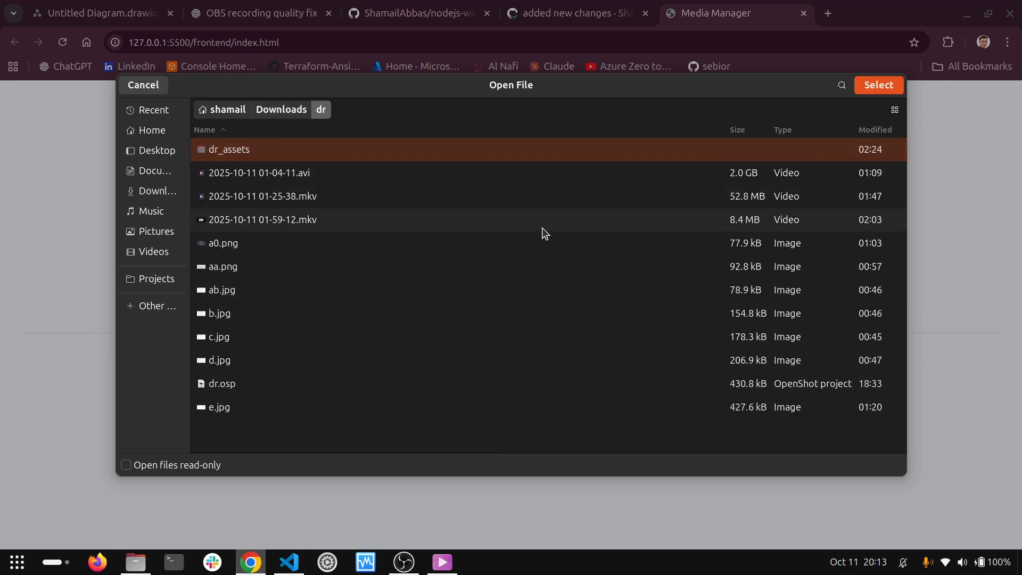
left_click(623, 247)
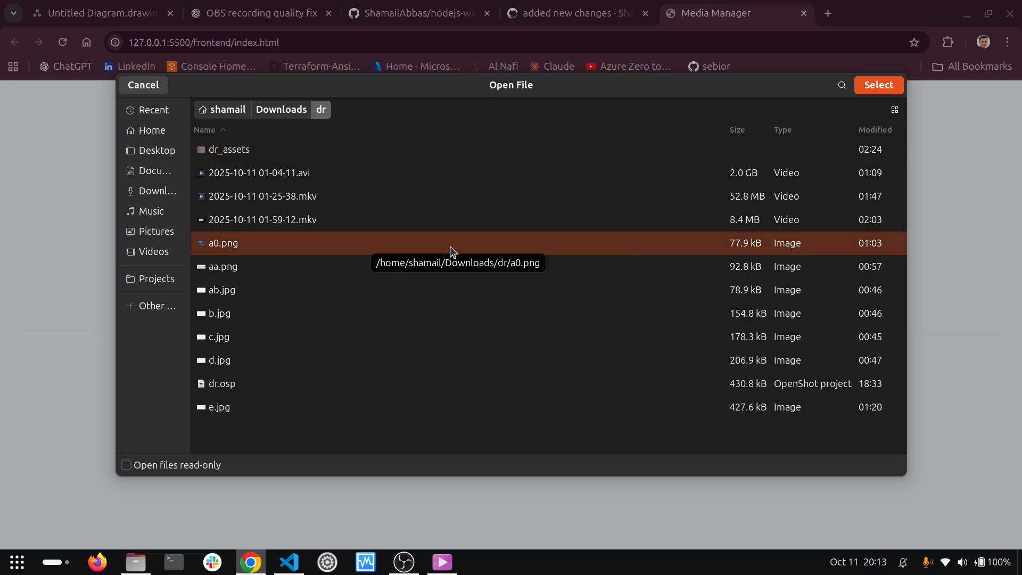
left_click(862, 87)
left_click(471, 164)
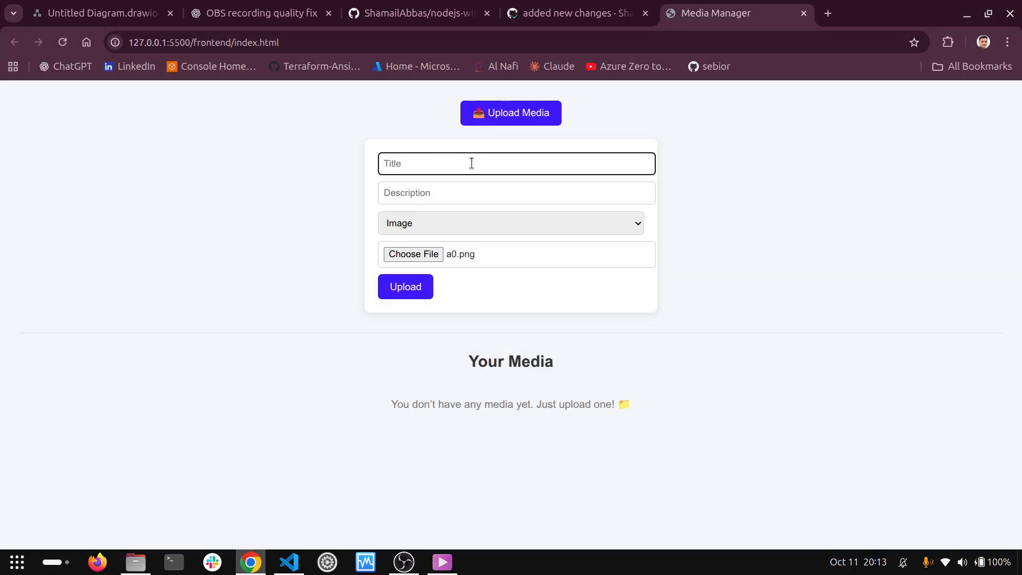
Upload the image with title 'test image 1' and description 'this is a test image'
type("test image 1")
left_click(458, 192)
type("thi")
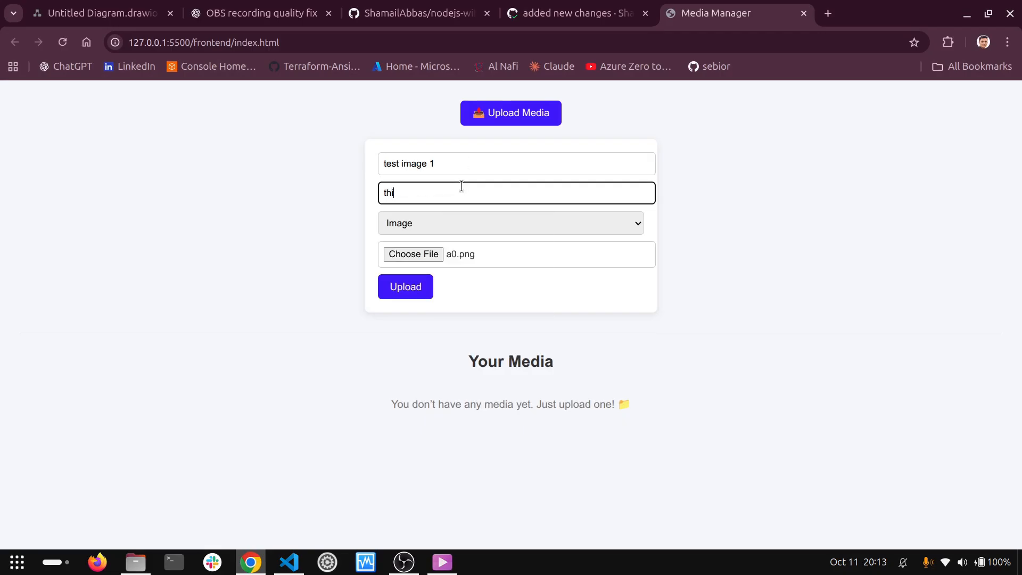
type("s is a test image")
left_click(405, 291)
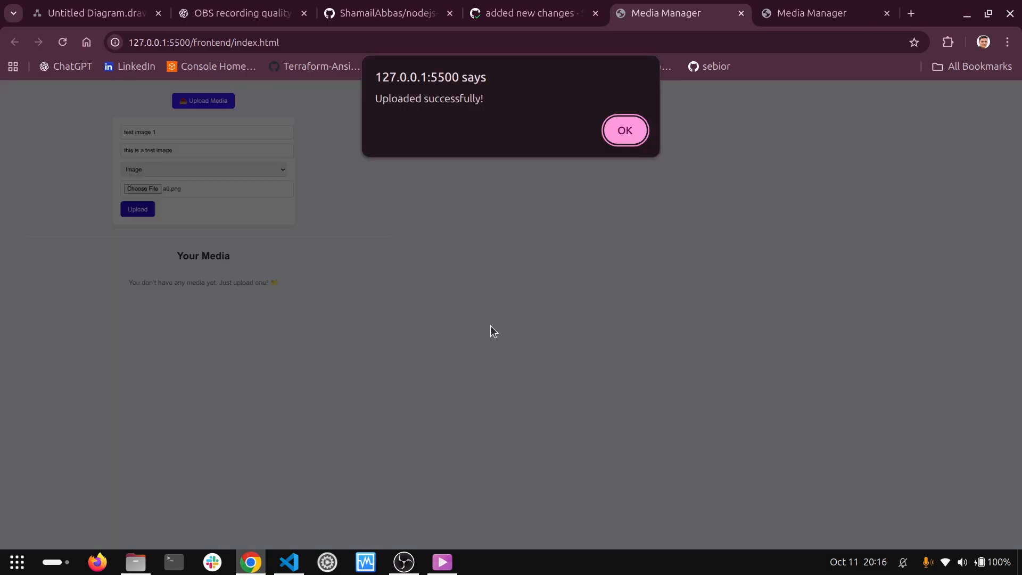
Open the browser developer tools and acknowledge the 'Uploaded successfully!' alert
key("ctrl+shift+i")
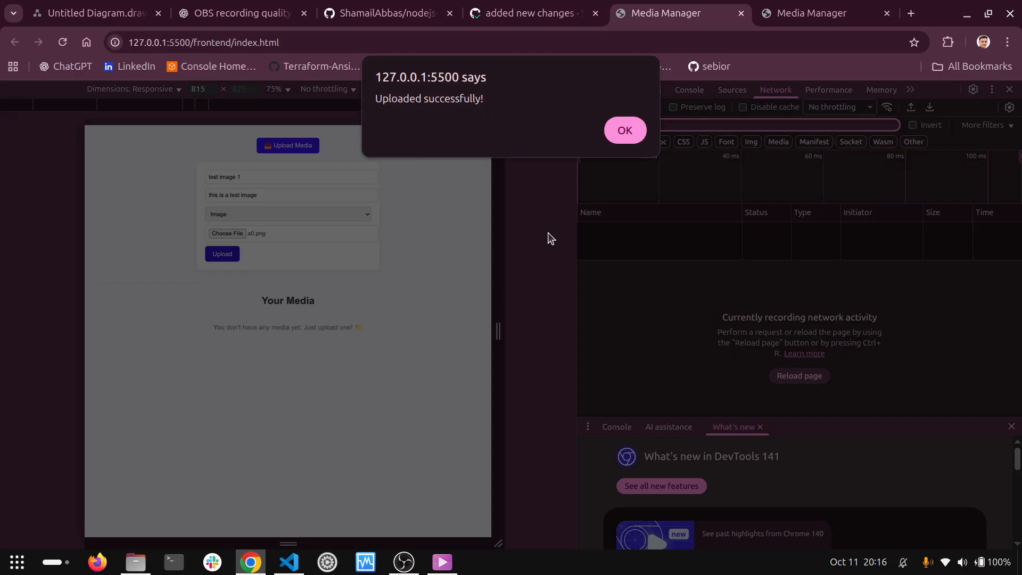
mouse_move(430, 569)
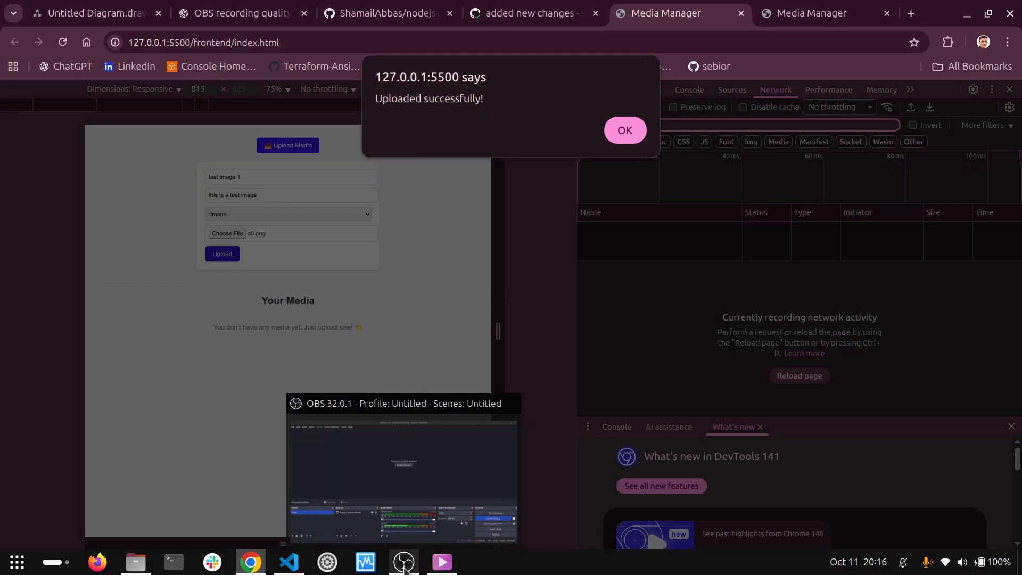
left_click(404, 565)
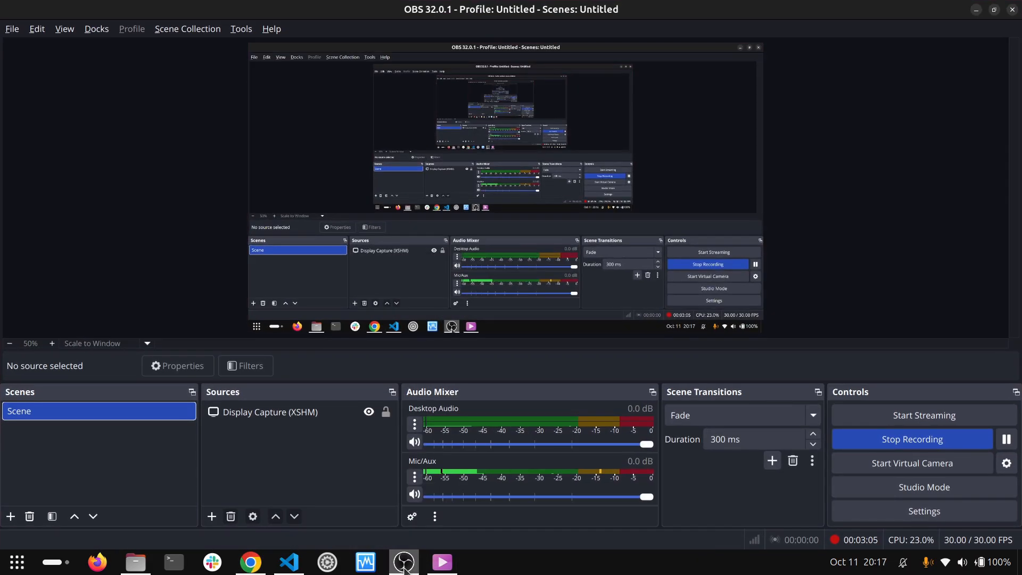
left_click(404, 567)
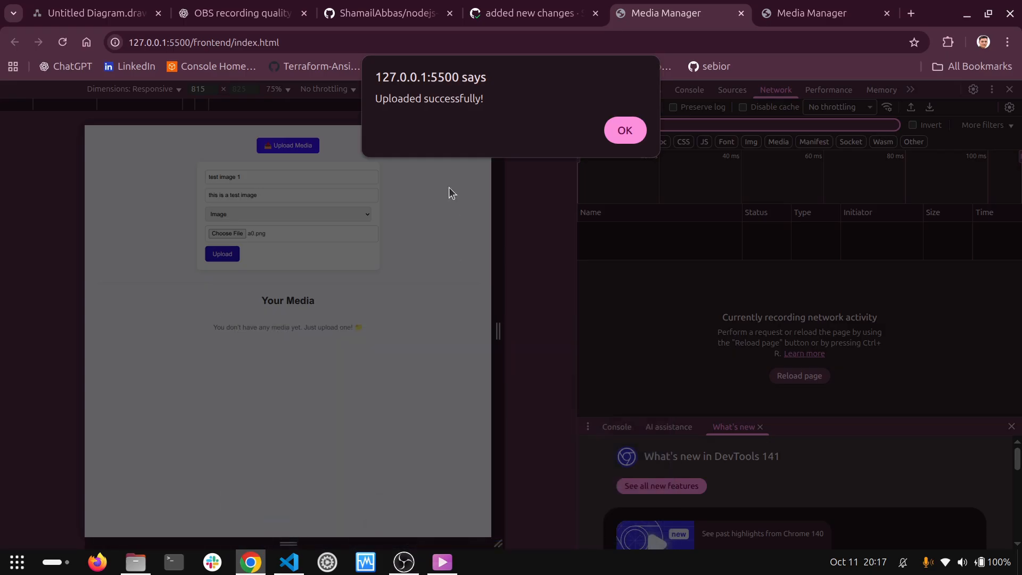
left_click(626, 137)
left_click(623, 135)
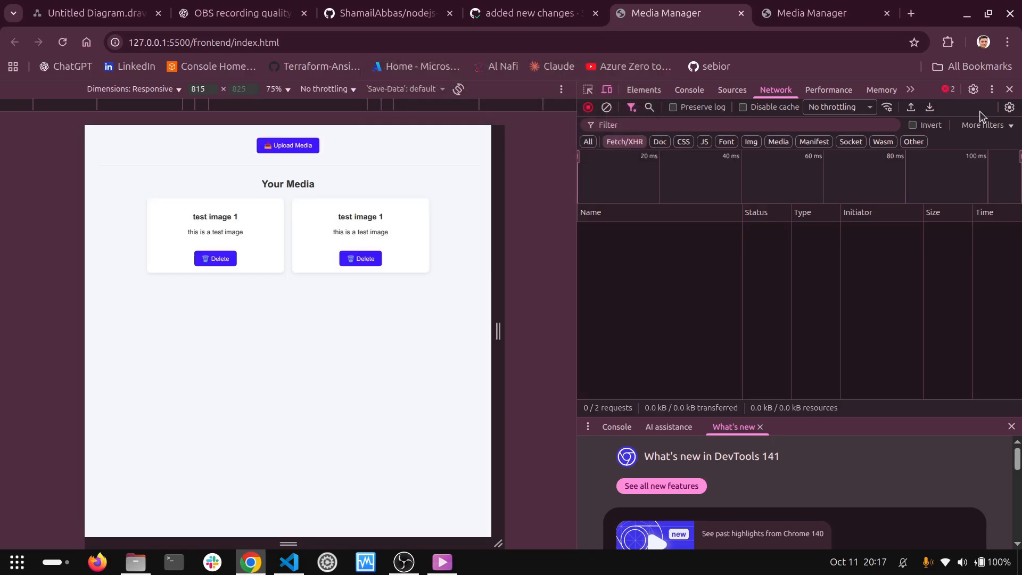
Close the developer tools to view both 'test image 1' cards, then return to VS Code
left_click(1009, 89)
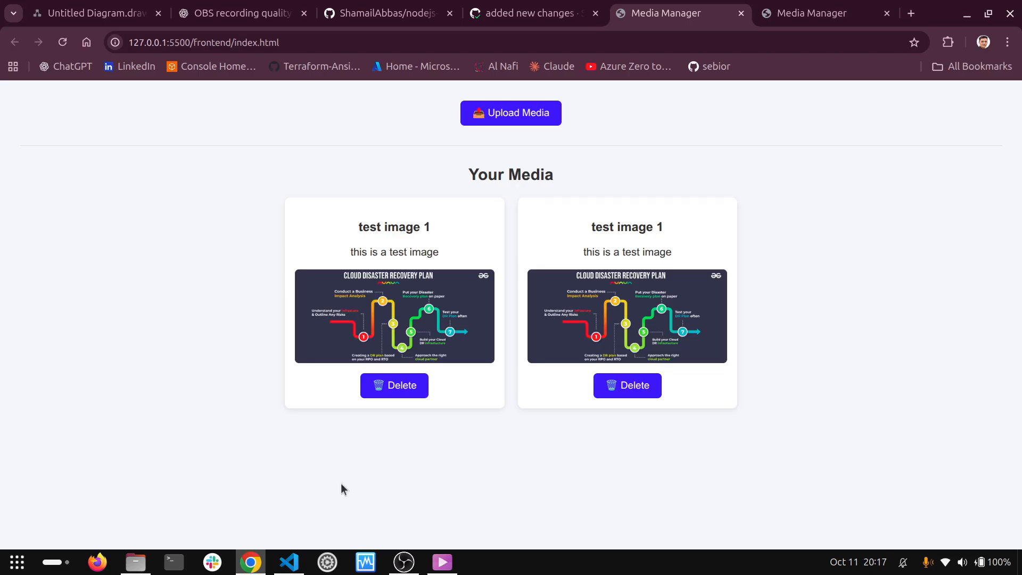
left_click(289, 562)
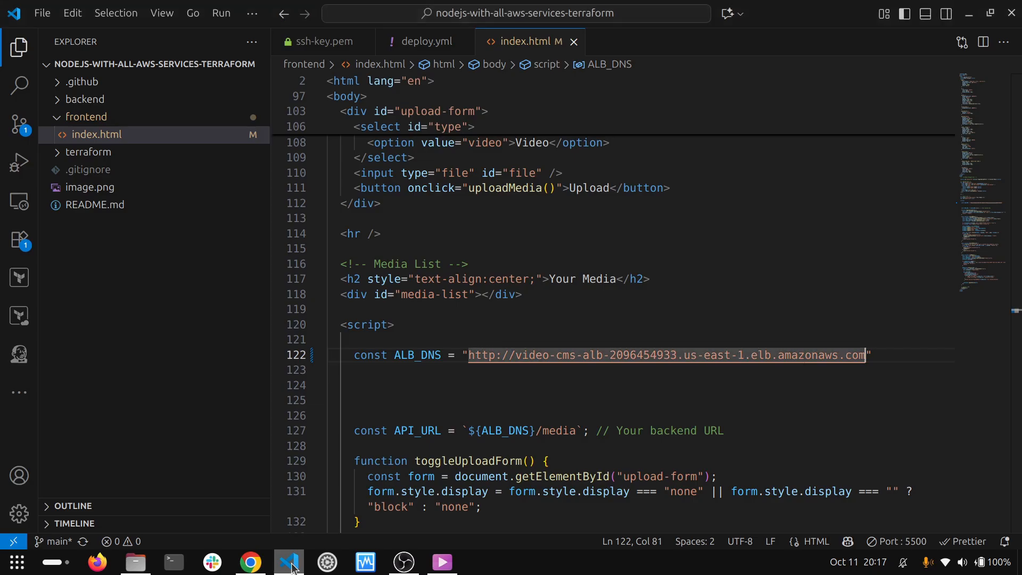
View the image.png architecture diagram, then switch windows back toward the Media Manager page
left_click(96, 187)
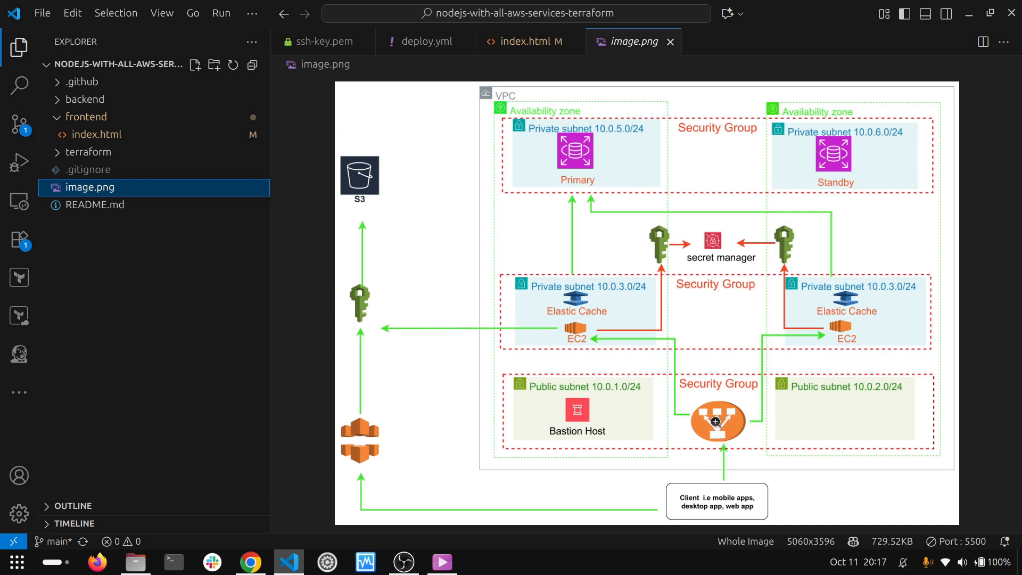
left_click(442, 566)
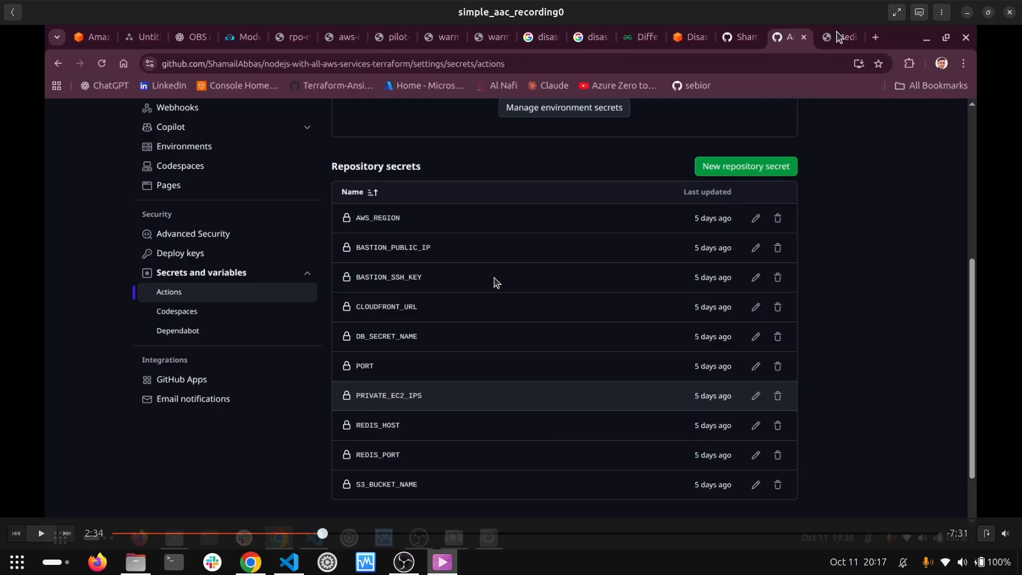
left_click(403, 566)
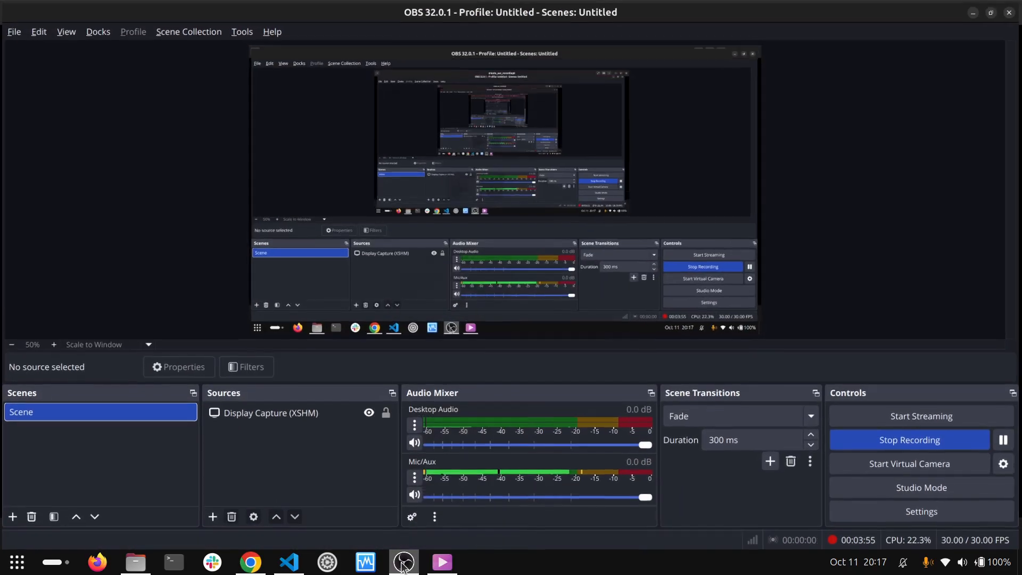
left_click(251, 567)
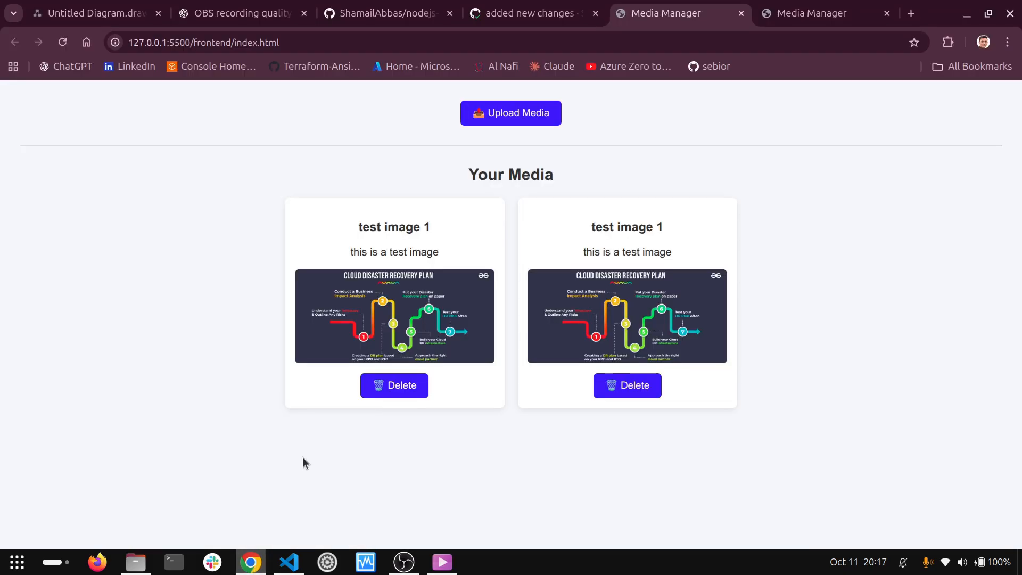